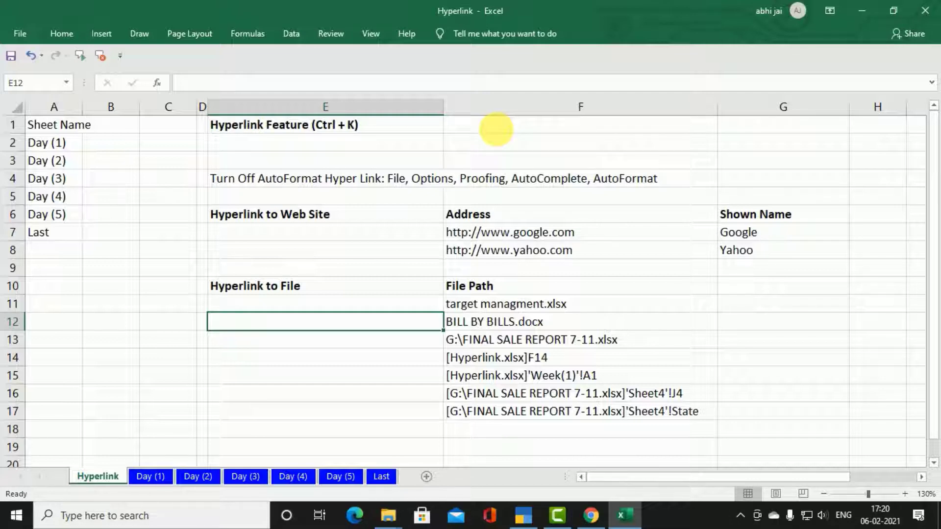
# Start a hyperlink to an existing file in cell F1 and browse to Local Disk (F:)
pyautogui.click(496, 129)
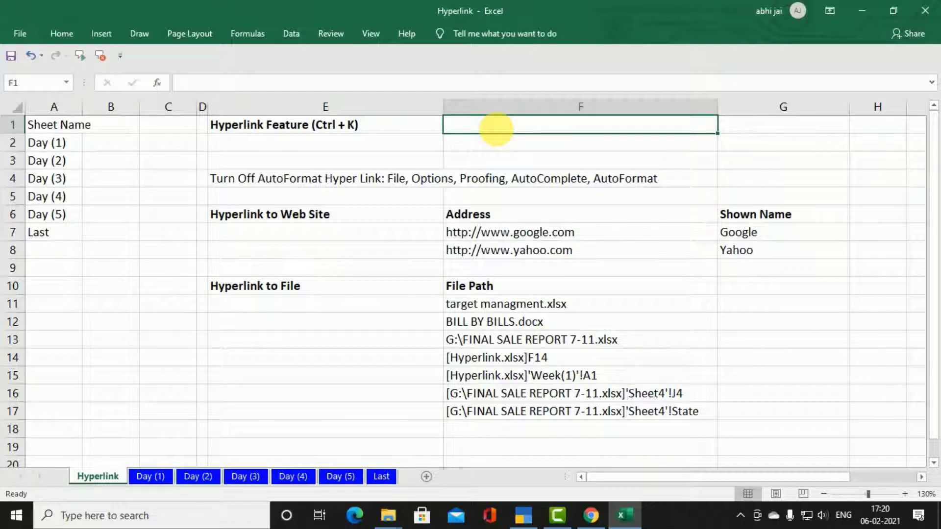
pyautogui.hotkey('ctrl', 'k')
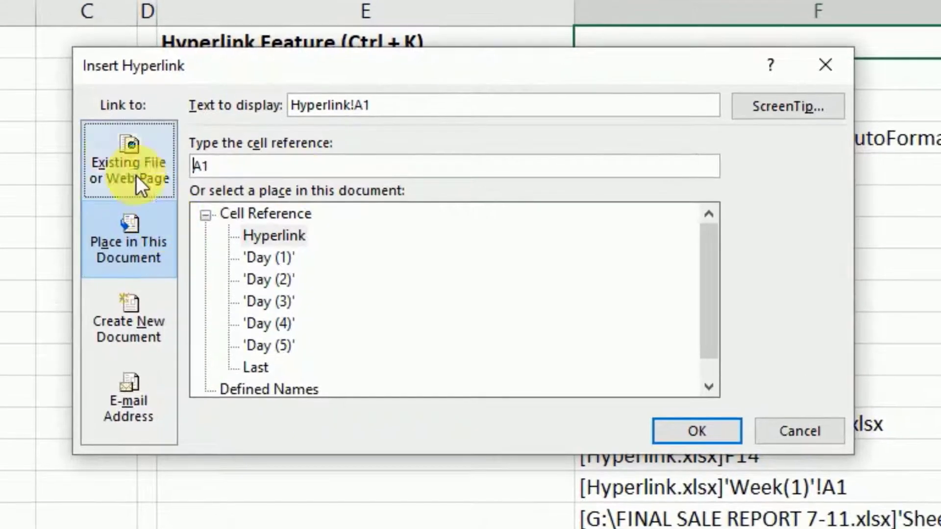
pyautogui.click(133, 164)
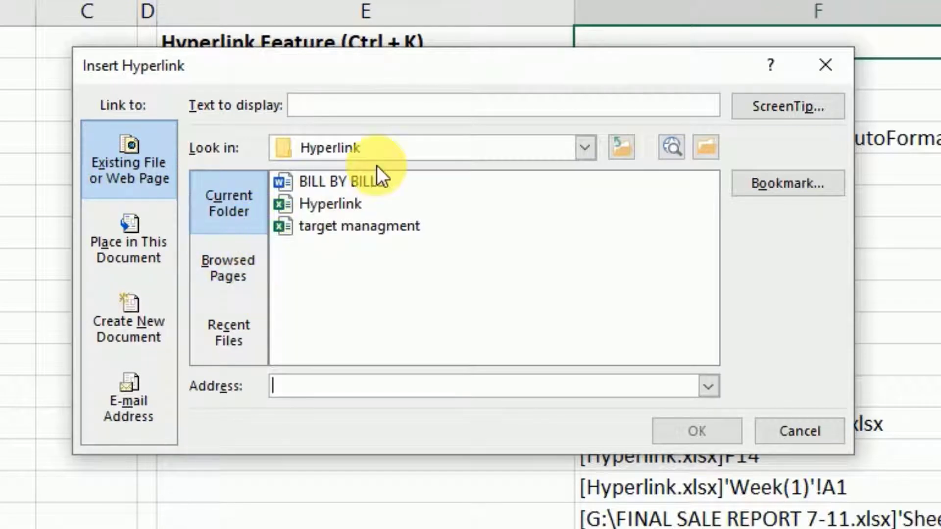
pyautogui.click(585, 146)
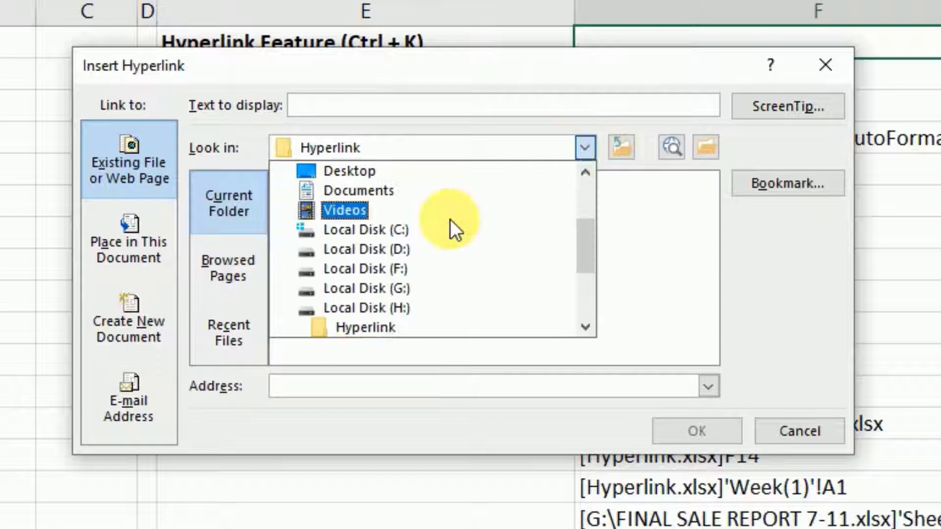
pyautogui.click(372, 252)
pyautogui.click(585, 153)
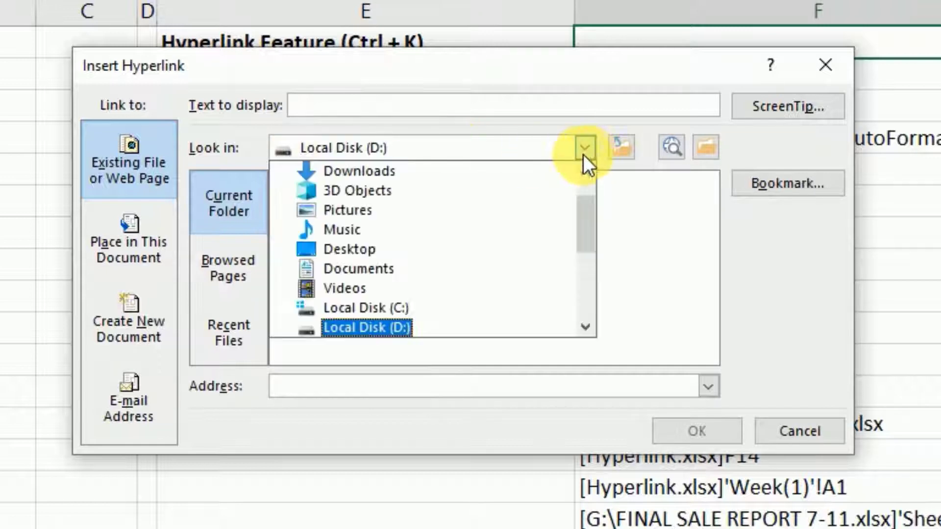
pyautogui.click(394, 322)
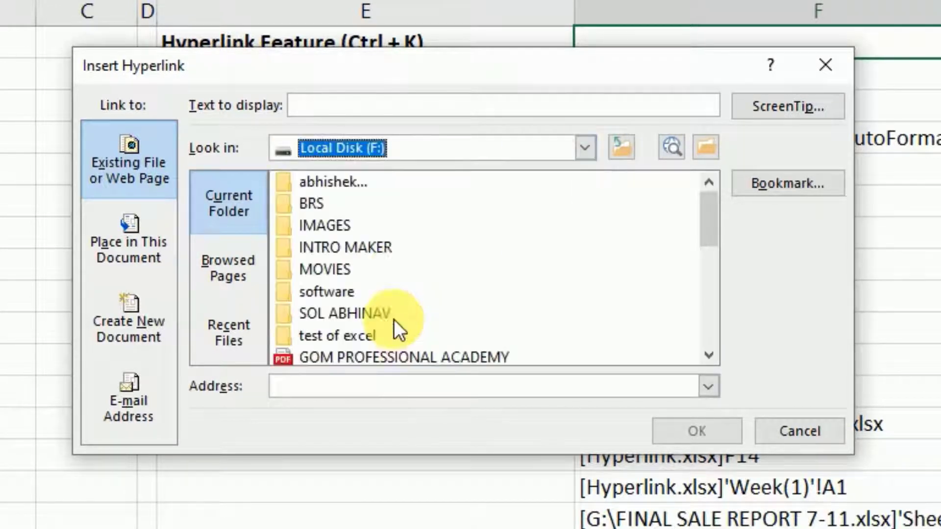
# Link cell F1 to F:\tds file.xlsx and test the link, returning to the Hyperlink workbook
pyautogui.scroll(-3, 393, 268)
pyautogui.scroll(1, 371, 277)
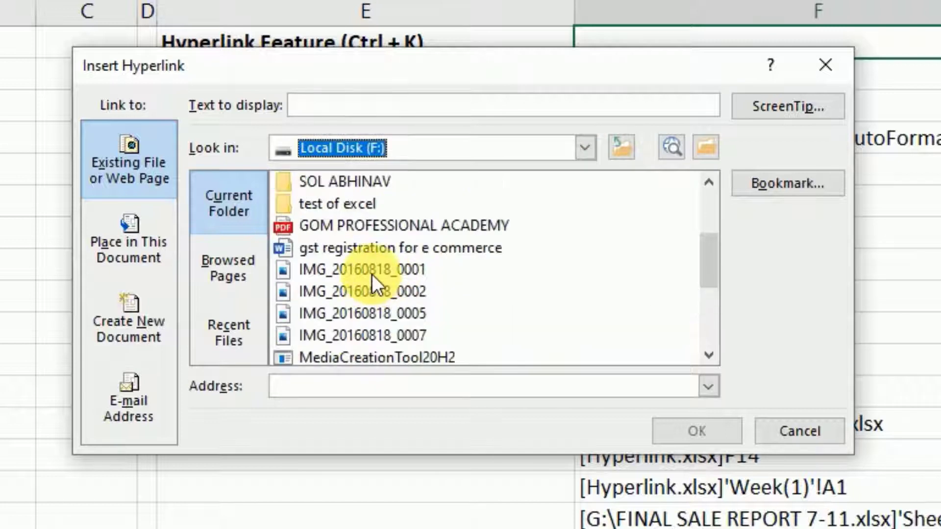
pyautogui.click(363, 225)
pyautogui.scroll(-2, 398, 251)
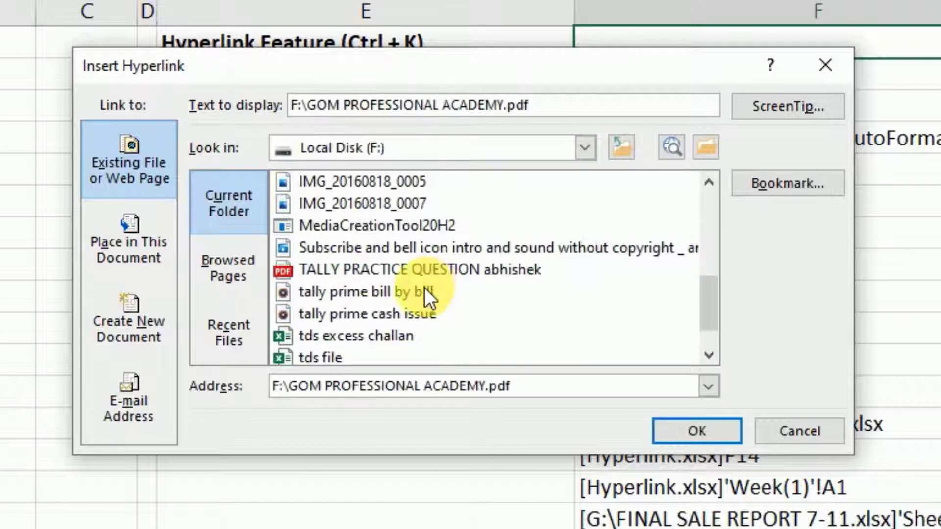
pyautogui.click(382, 270)
pyautogui.scroll(-1, 441, 314)
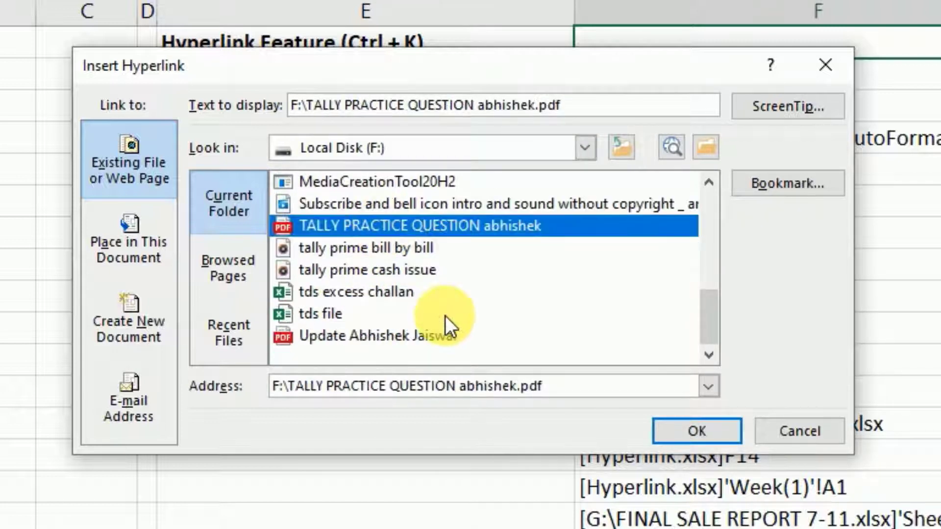
pyautogui.click(337, 312)
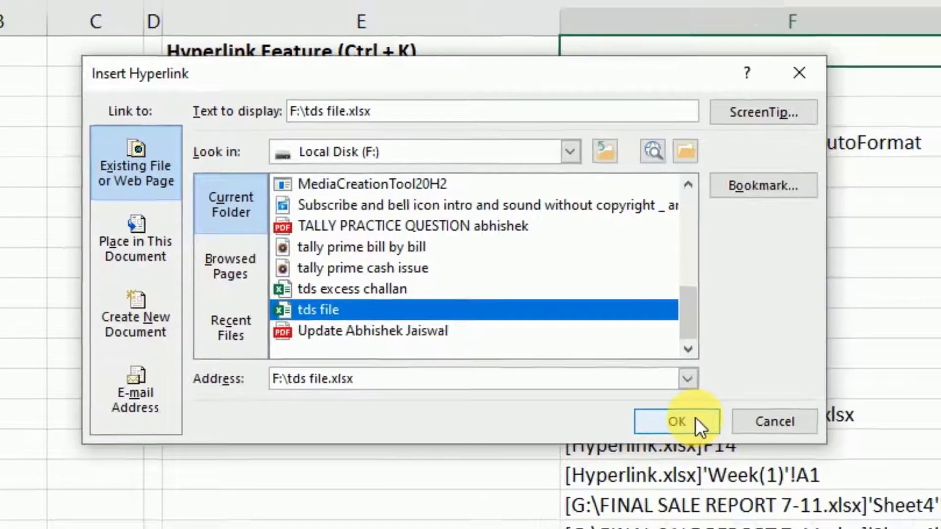
pyautogui.click(697, 431)
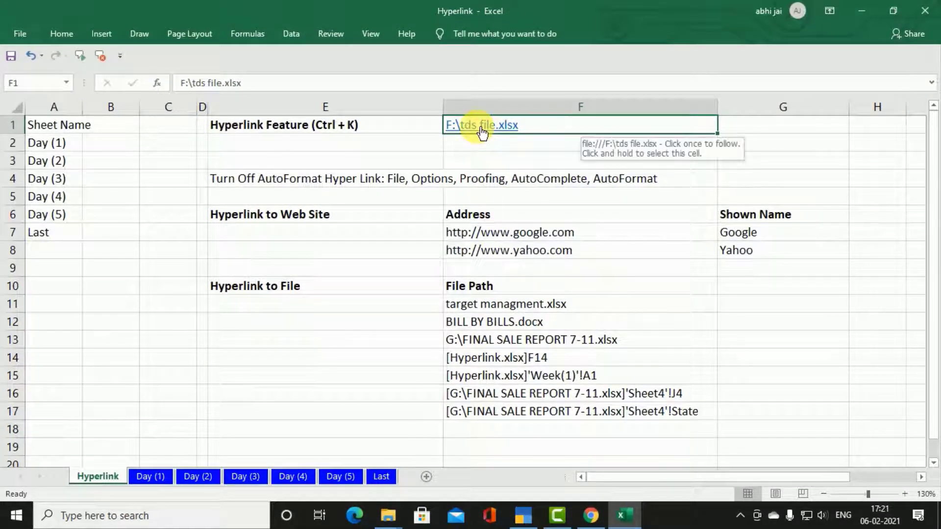
pyautogui.click(483, 131)
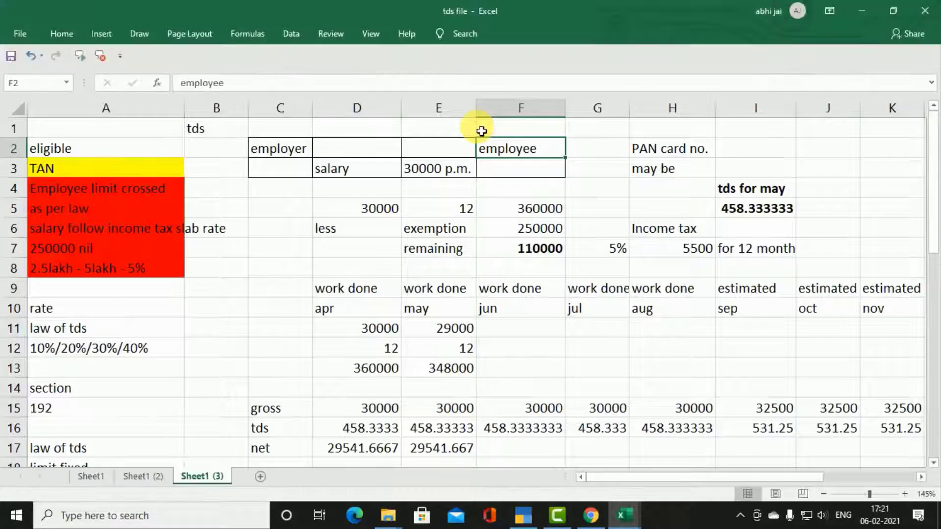
pyautogui.click(862, 10)
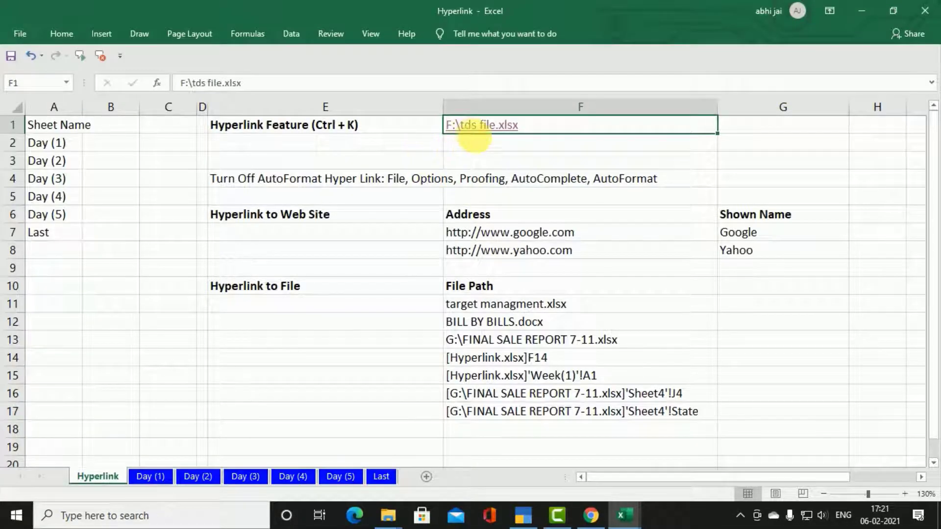
# Start a web page hyperlink in cell F2 with Google as its display text
pyautogui.click(481, 146)
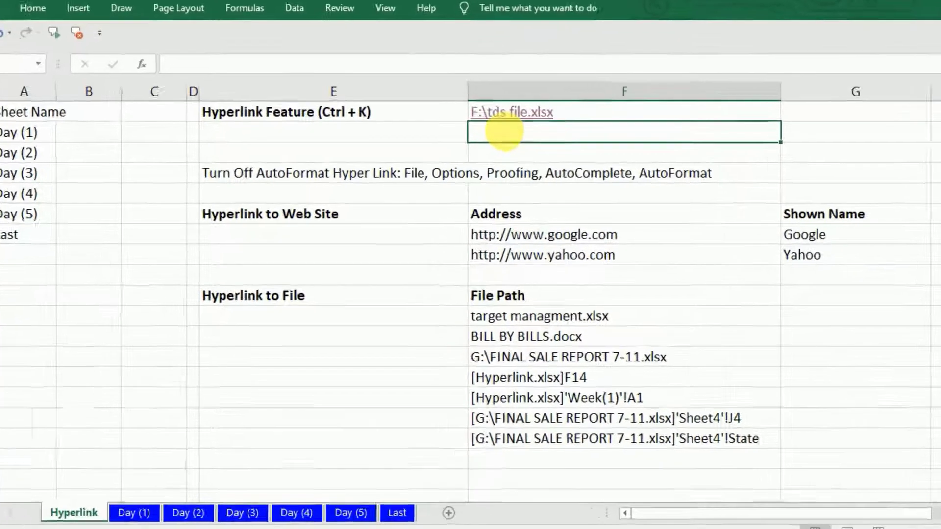
pyautogui.hotkey('ctrl', 'k')
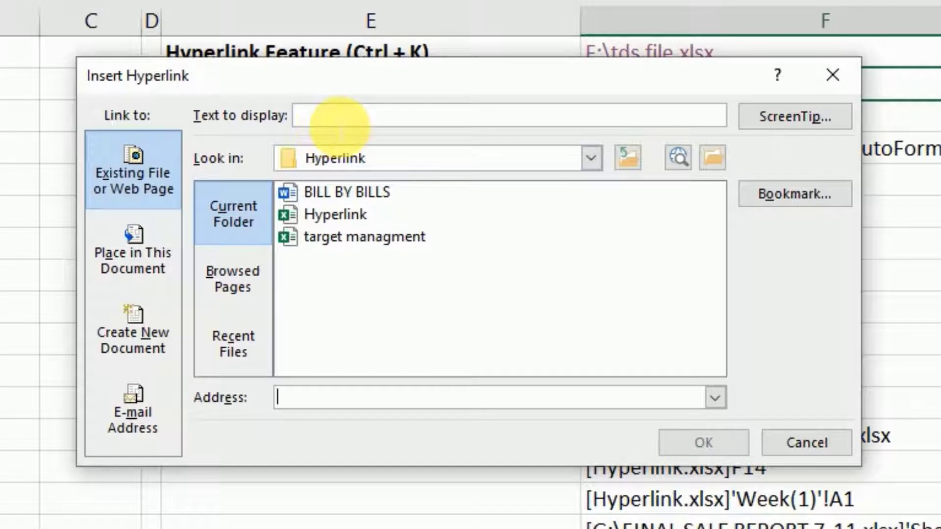
pyautogui.click(339, 124)
pyautogui.write('W')
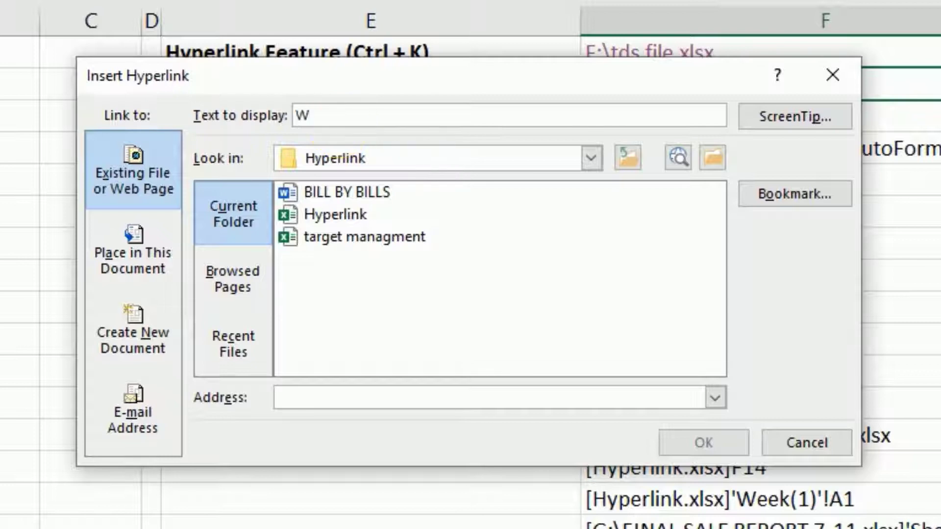
pyautogui.write('eb Addr')
pyautogui.press('BackSpace')
pyautogui.press('BackSpace')
pyautogui.press('BackSpace')
pyautogui.press('BackSpace')
pyautogui.press('BackSpace')
pyautogui.press('BackSpace')
pyautogui.press('BackSpace')
pyautogui.press('BackSpace')
pyautogui.write('Google')
pyautogui.click(332, 408)
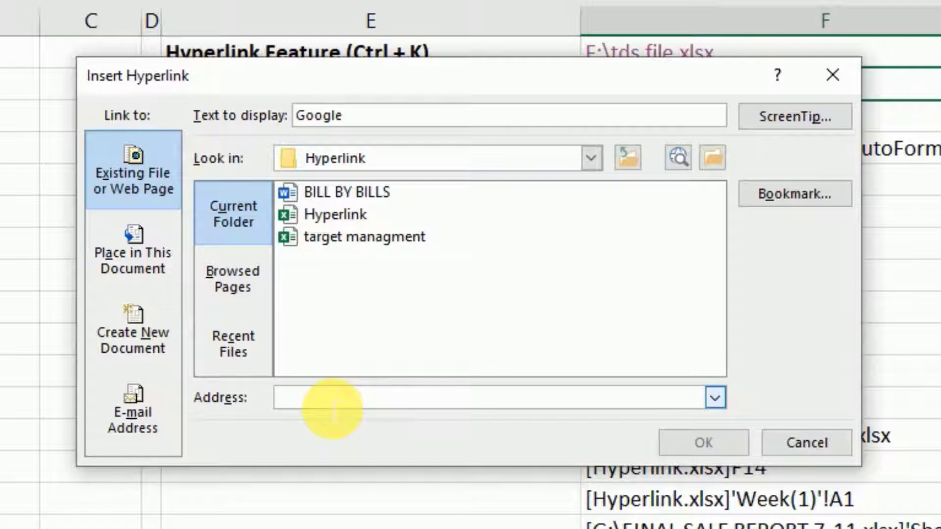
pyautogui.write('Www.google')
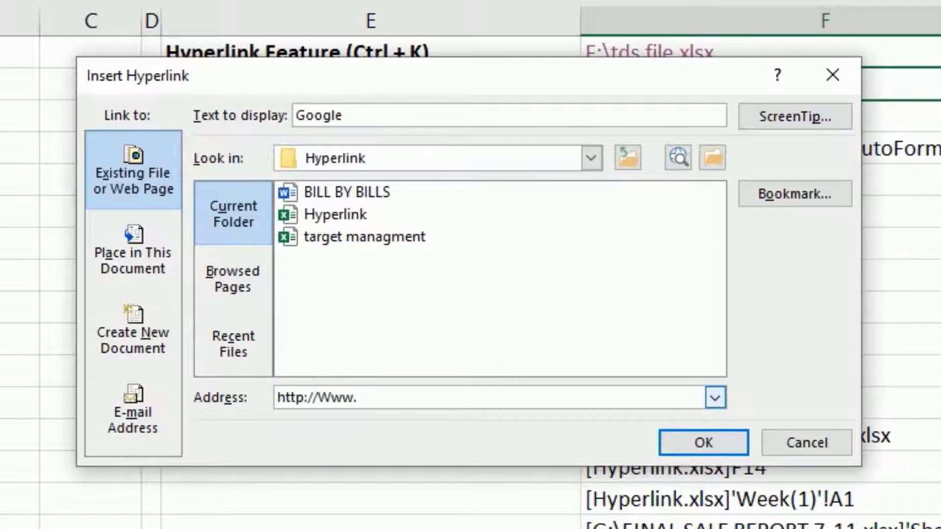
pyautogui.write('.com')
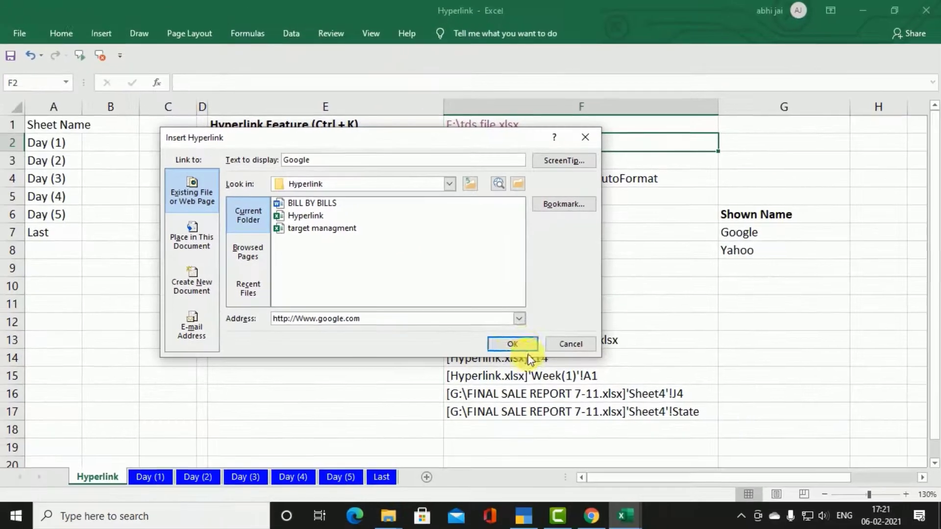
pyautogui.click(703, 442)
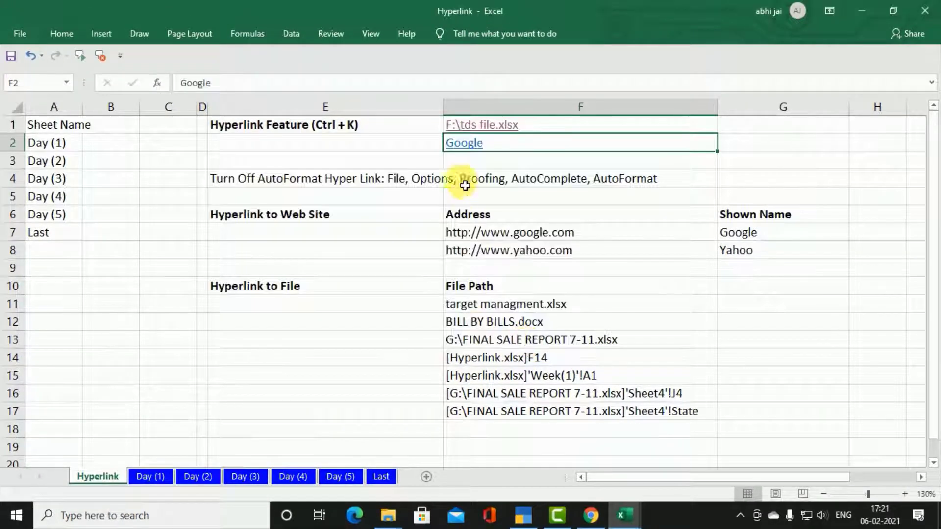
pyautogui.click(468, 148)
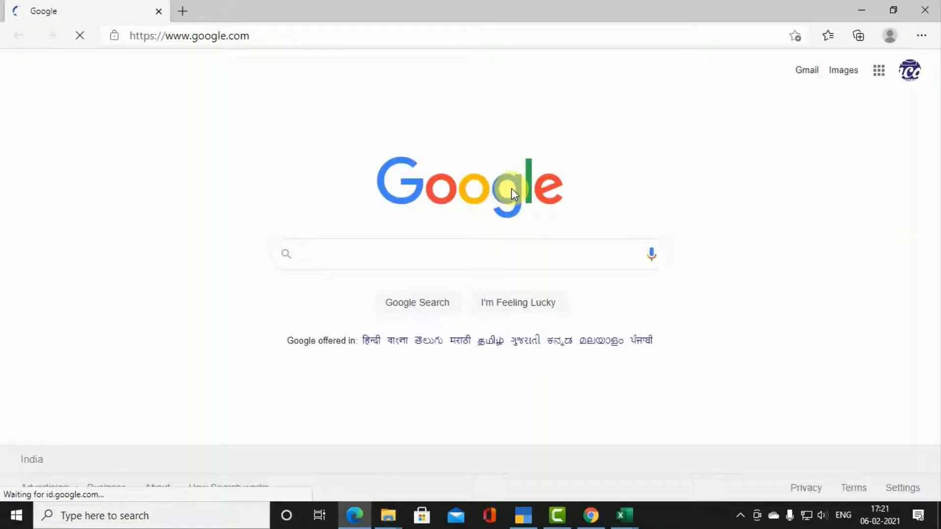
pyautogui.click(859, 9)
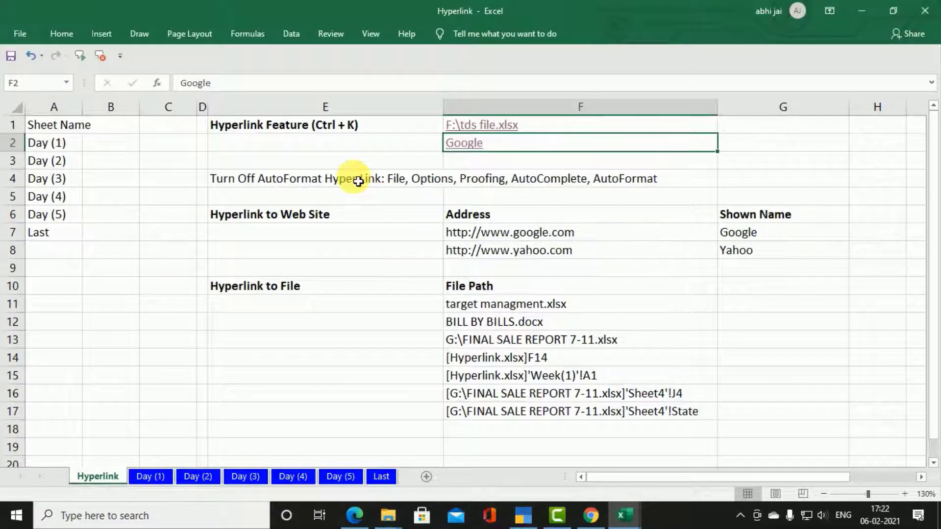
pyautogui.click(344, 166)
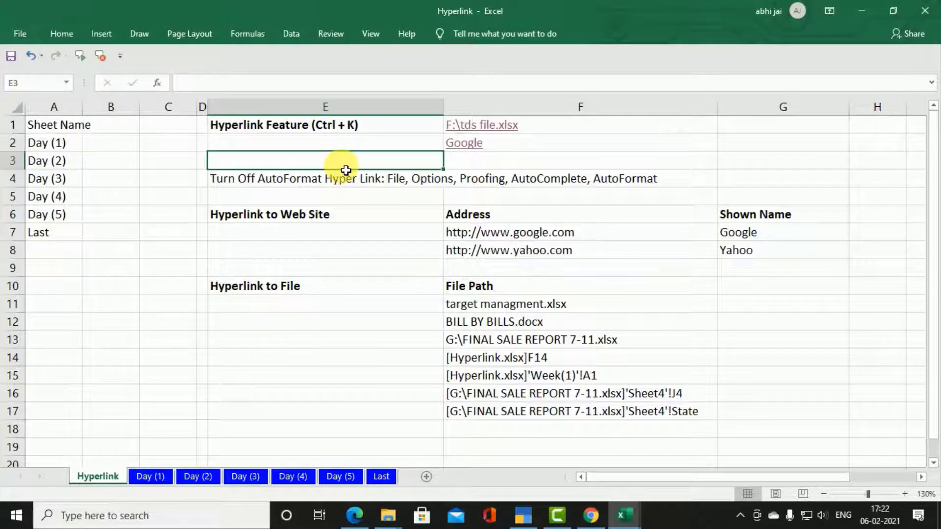
pyautogui.write('www')
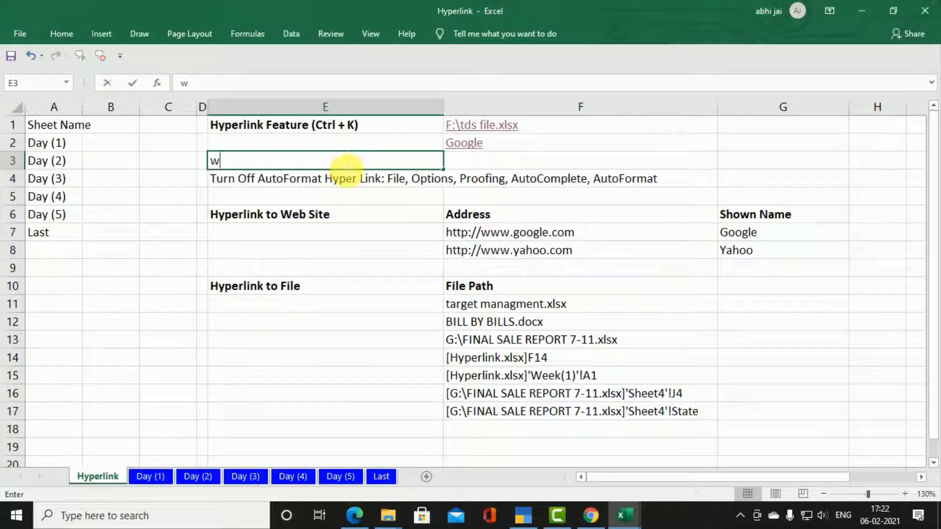
pyautogui.write('.')
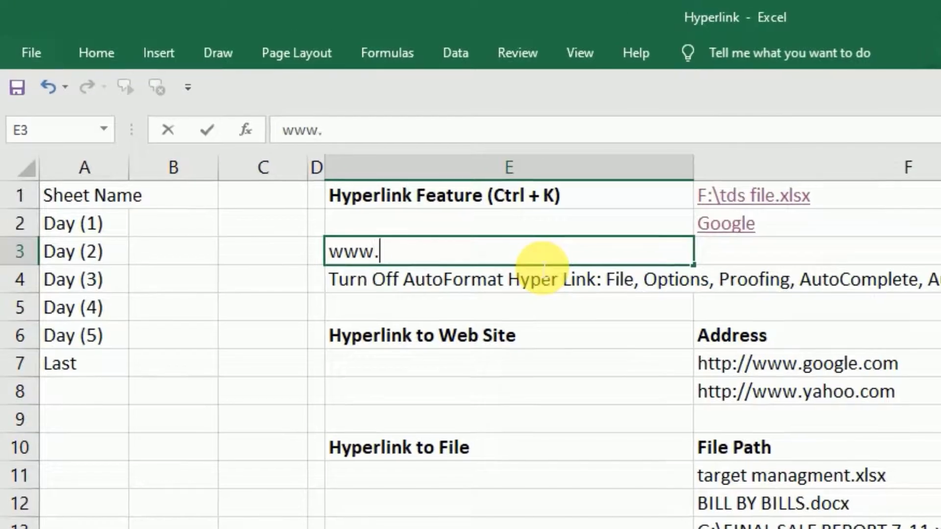
pyautogui.write('facebook.com')
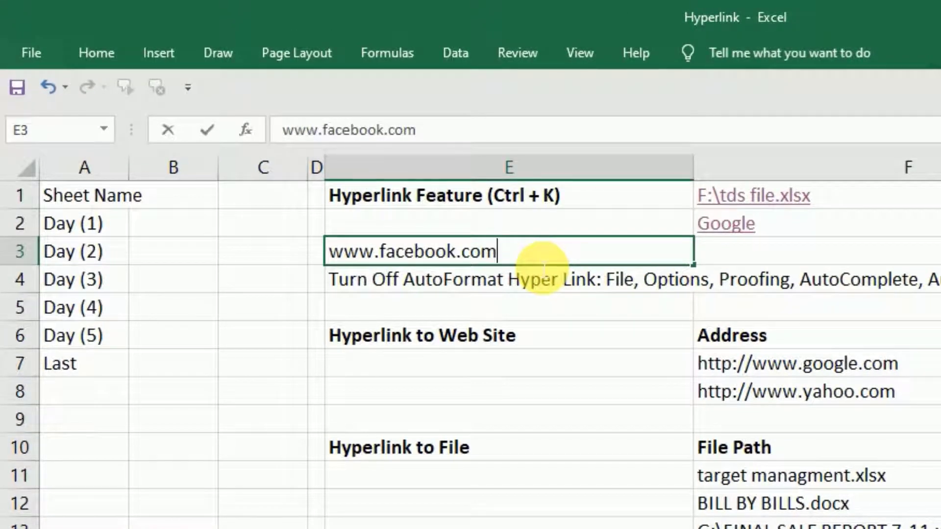
pyautogui.press('Return')
pyautogui.press('Up')
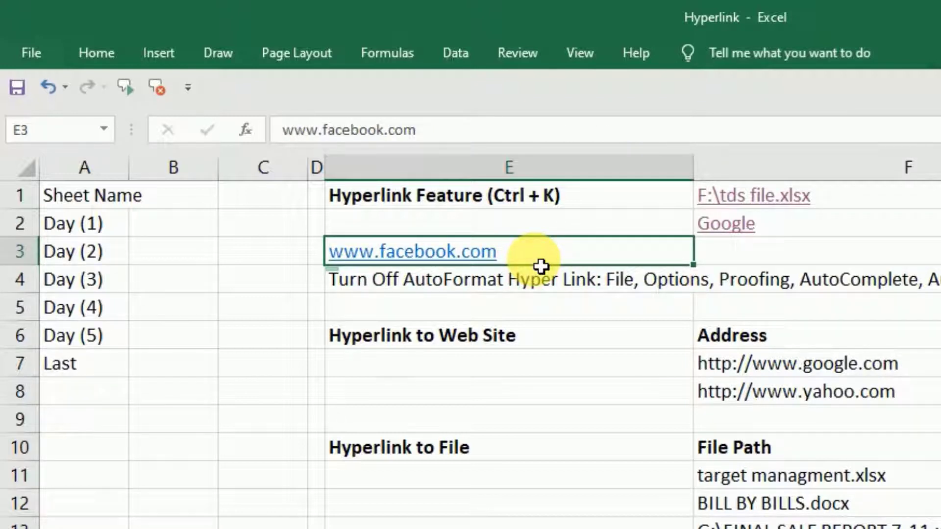
pyautogui.click(461, 260)
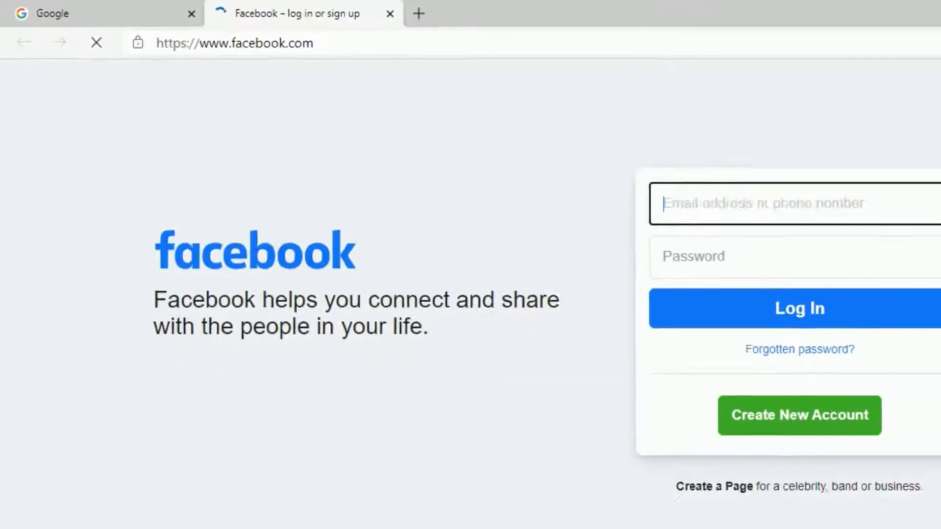
pyautogui.click(903, 10)
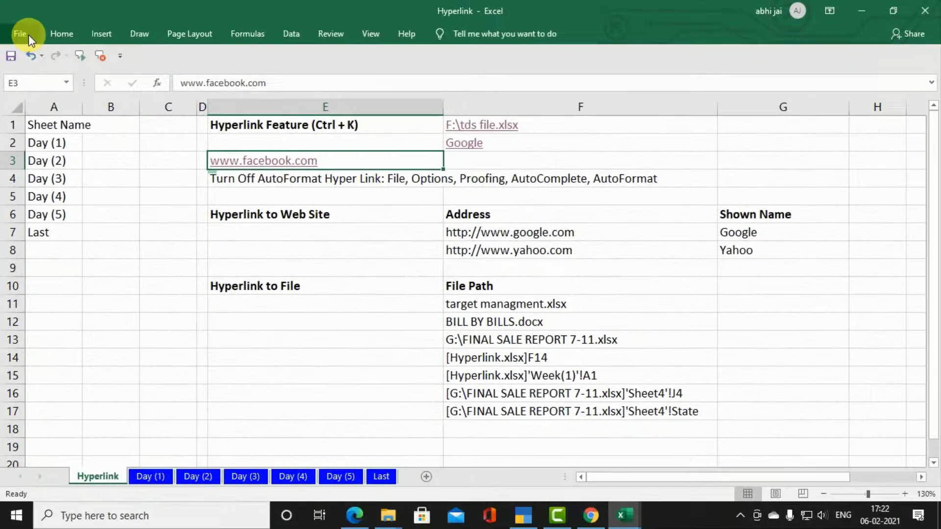
# Turn off replacing Internet and network paths with hyperlinks in the AutoFormat As You Type options and apply the Excel options
pyautogui.click(28, 34)
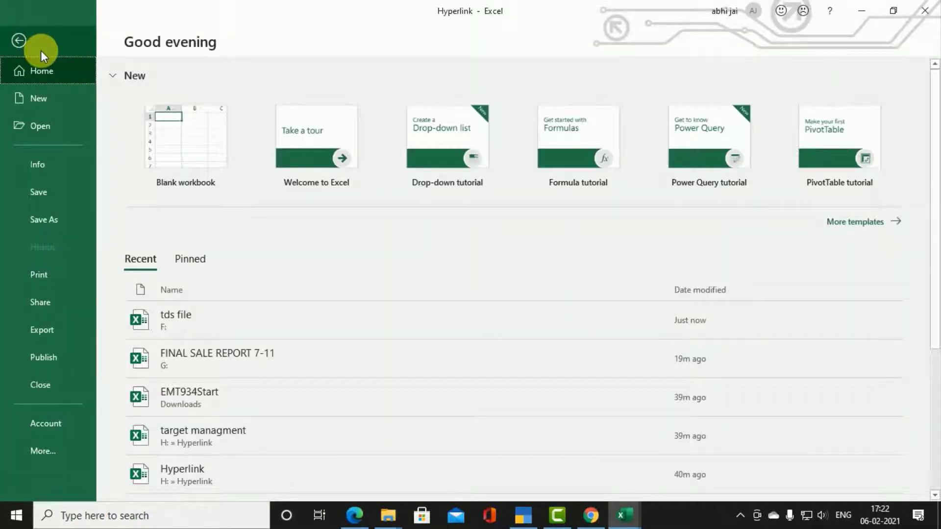
pyautogui.click(63, 456)
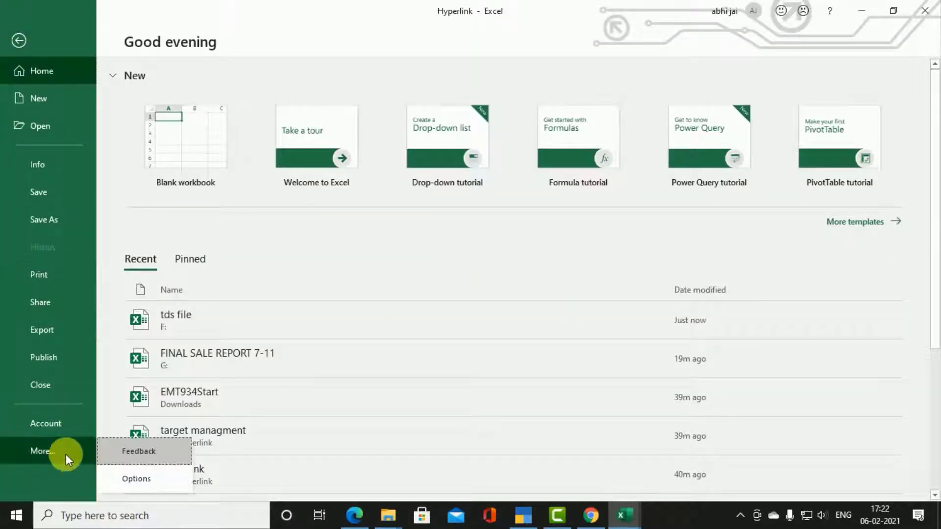
pyautogui.click(125, 482)
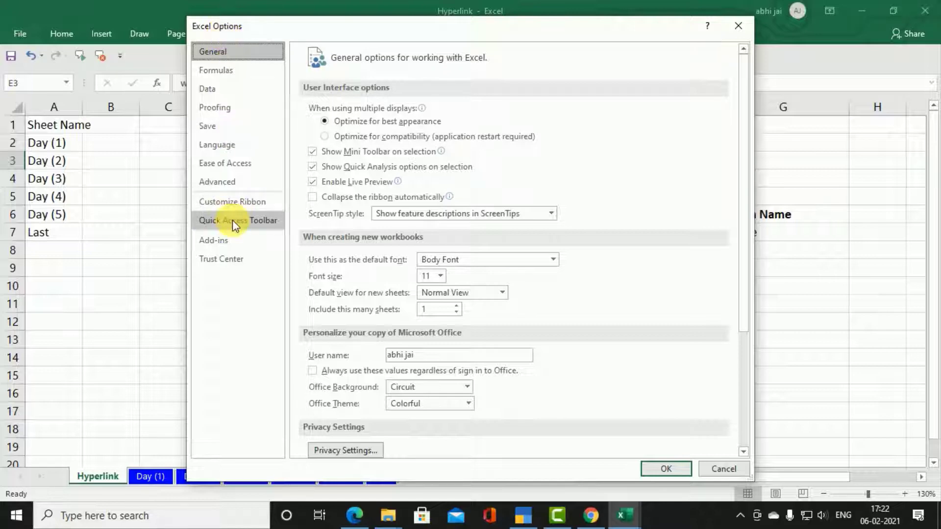
pyautogui.click(214, 108)
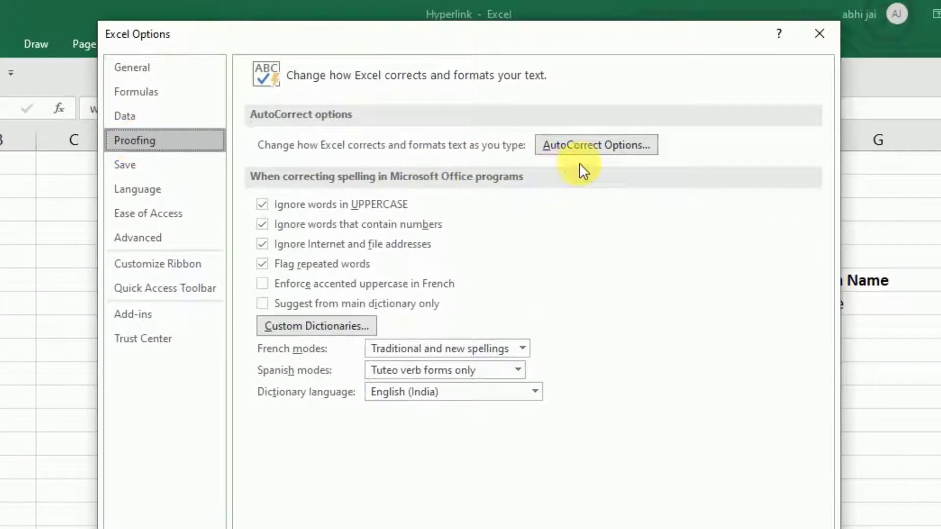
pyautogui.click(602, 148)
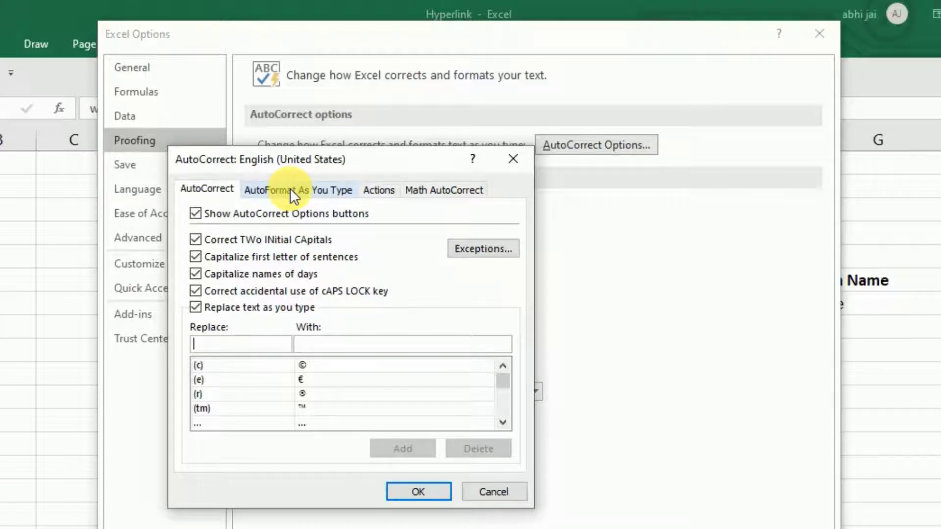
pyautogui.click(290, 190)
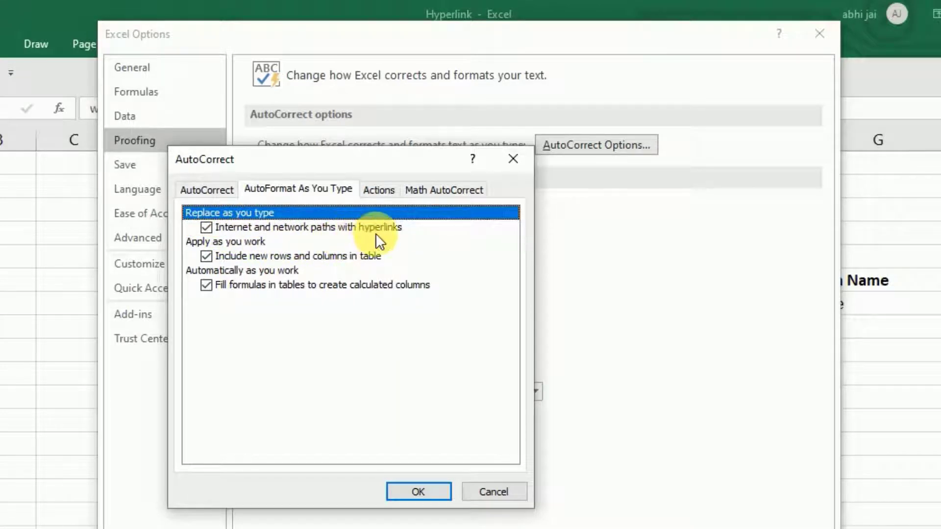
pyautogui.click(206, 227)
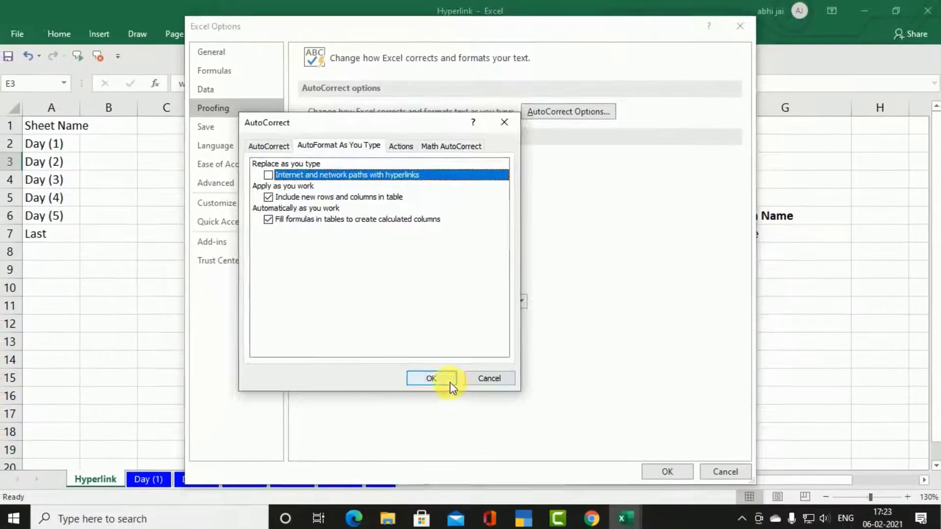
pyautogui.click(418, 491)
pyautogui.click(658, 464)
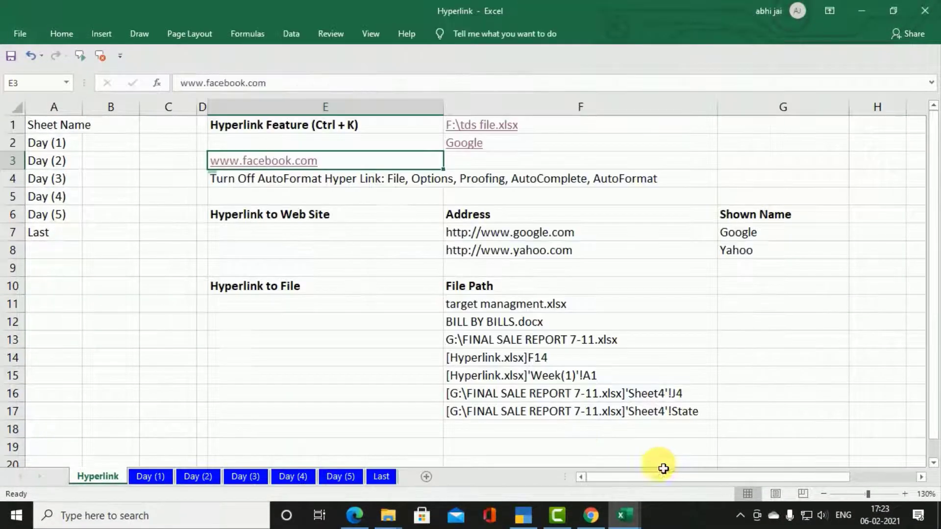
pyautogui.click(617, 158)
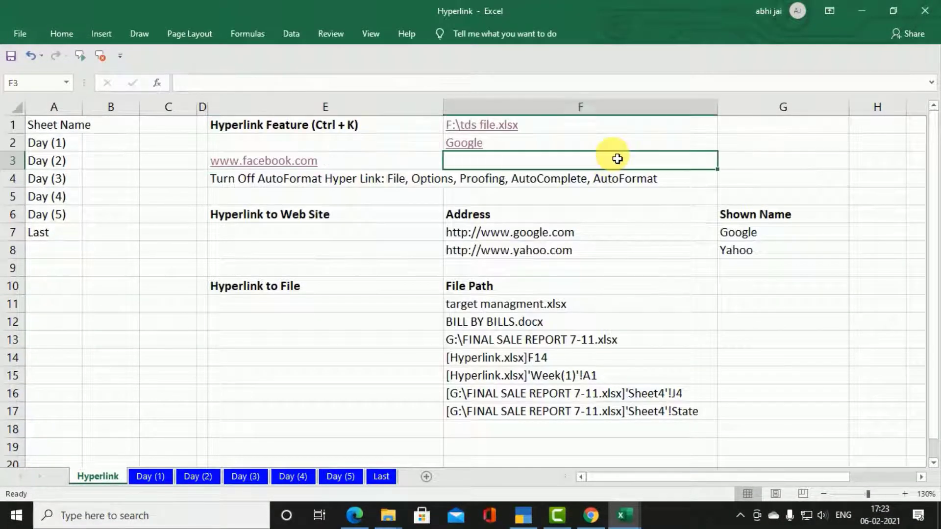
pyautogui.write('www')
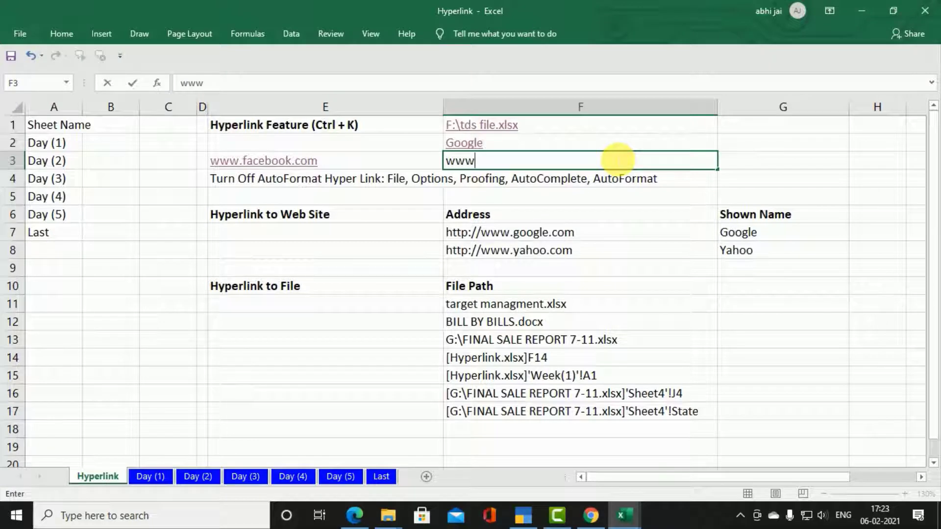
pyautogui.write('.youtube.com')
pyautogui.press('Return')
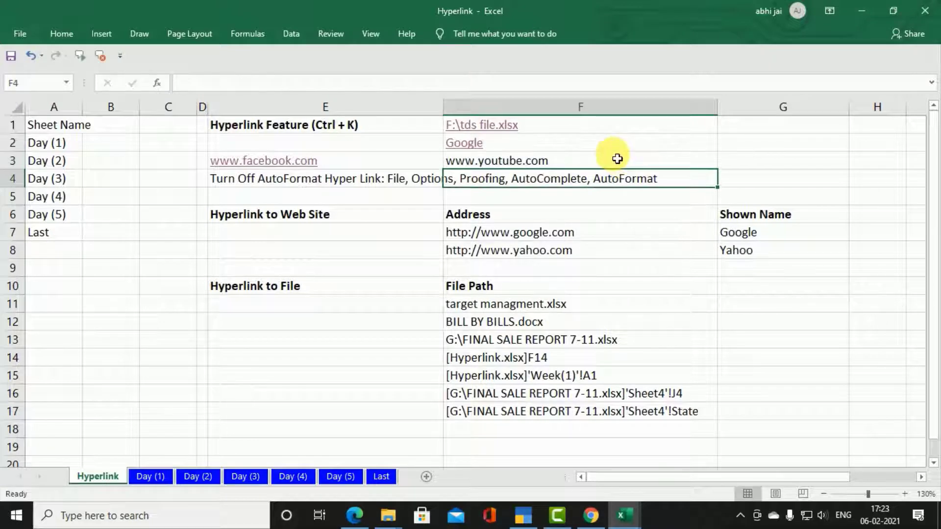
pyautogui.click(616, 158)
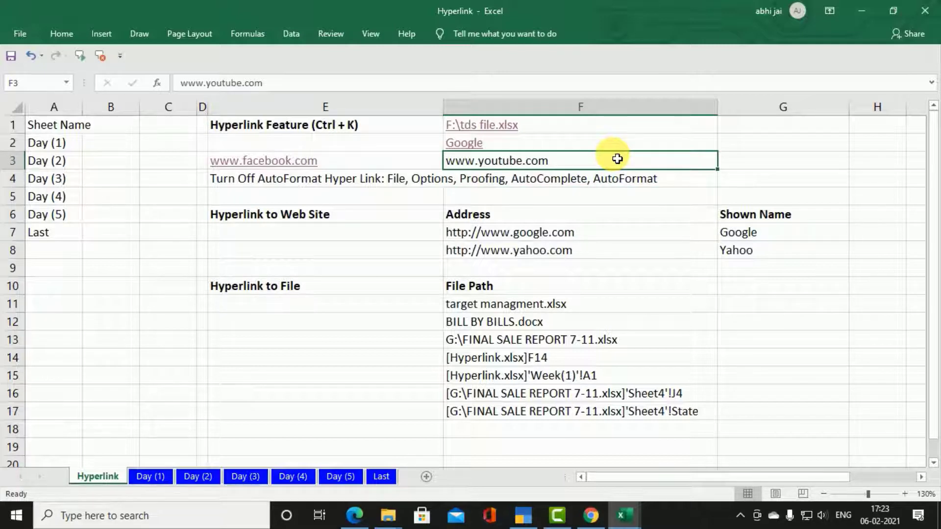
# Enter a HYPERLINK formula in cell E7 with F7 as the link location and G7 as the friendly name
pyautogui.click(363, 239)
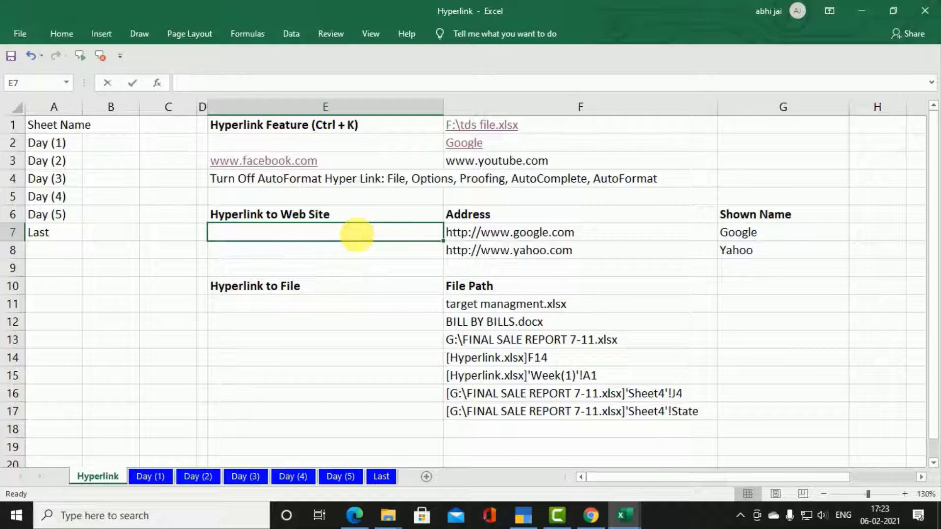
pyautogui.write('=')
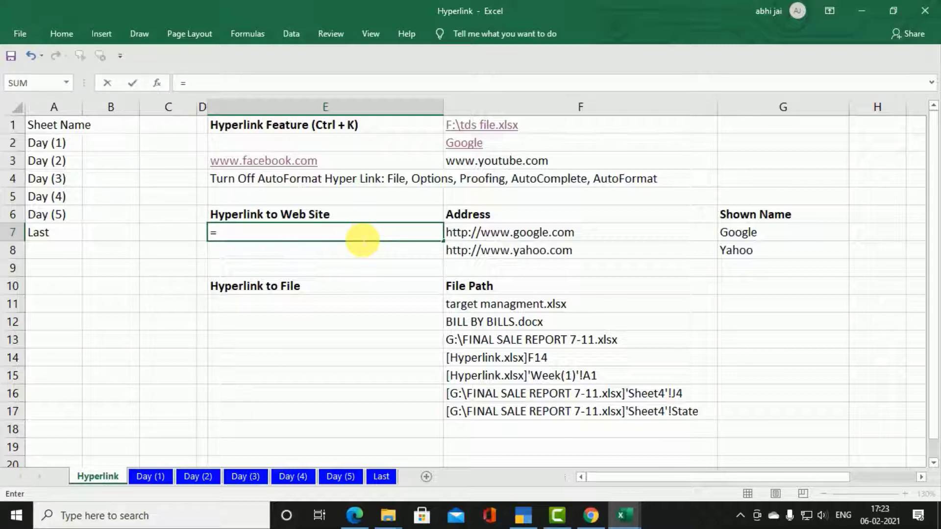
pyautogui.write('hy')
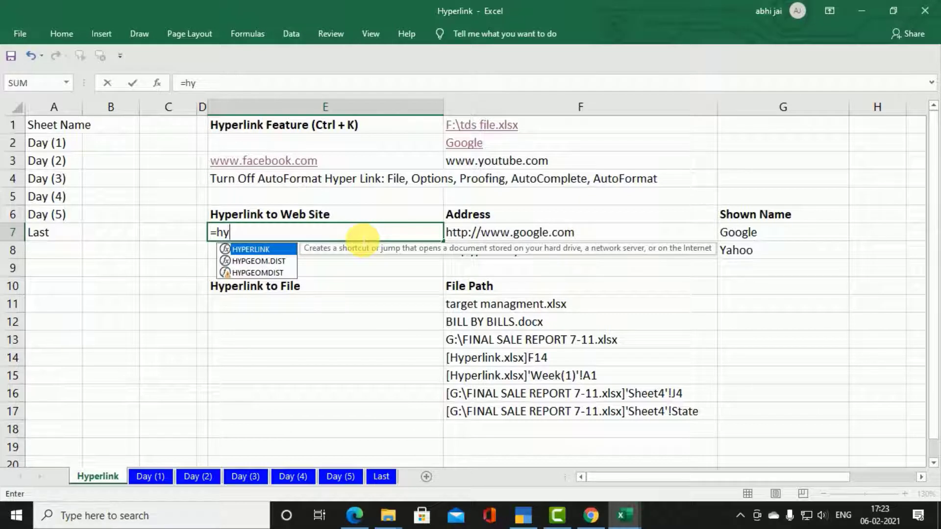
pyautogui.press('Tab')
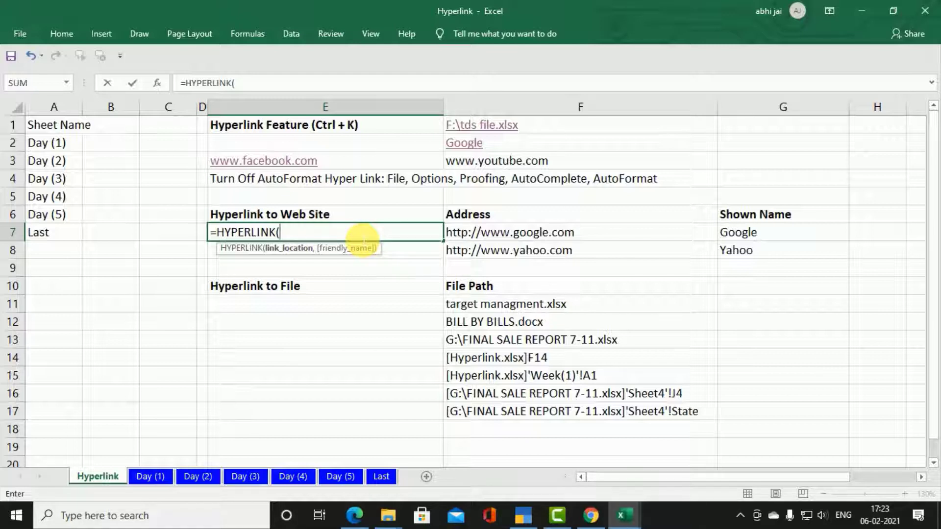
pyautogui.press('Right')
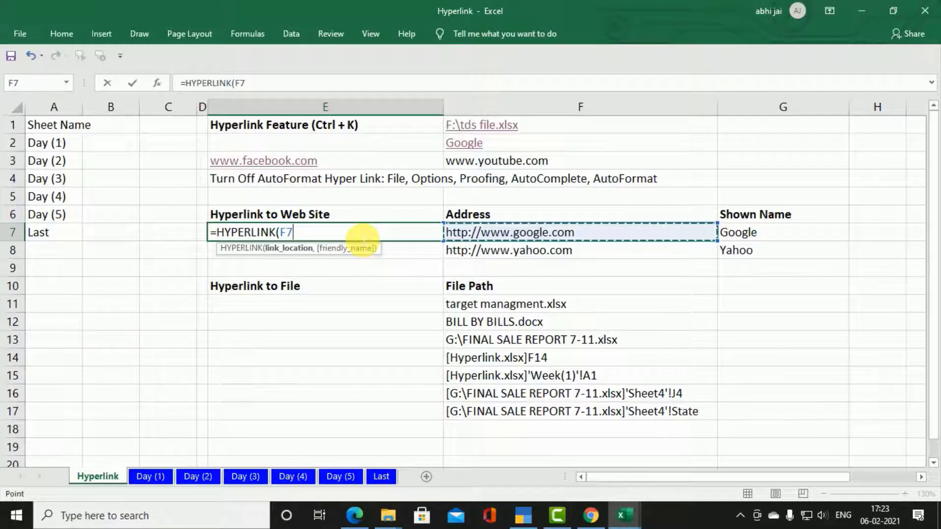
pyautogui.write(',')
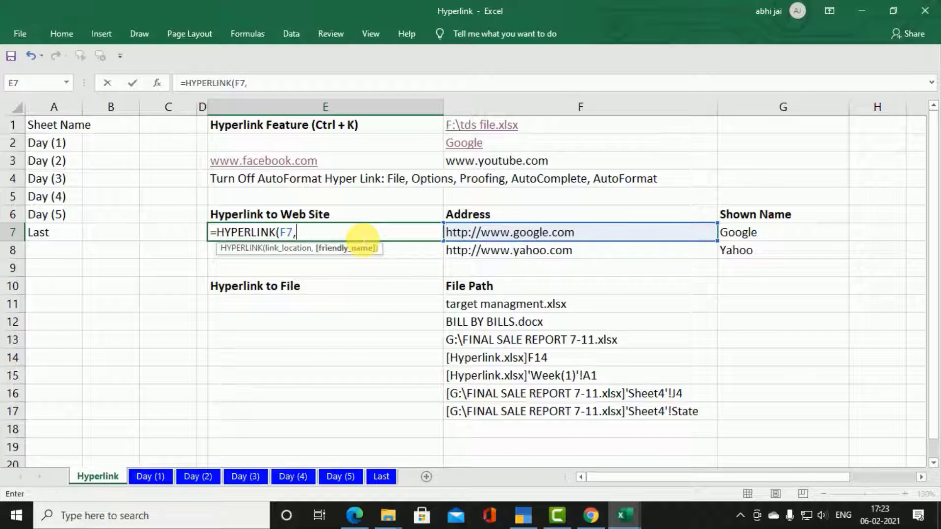
pyautogui.press('Right')
pyautogui.press('Right')
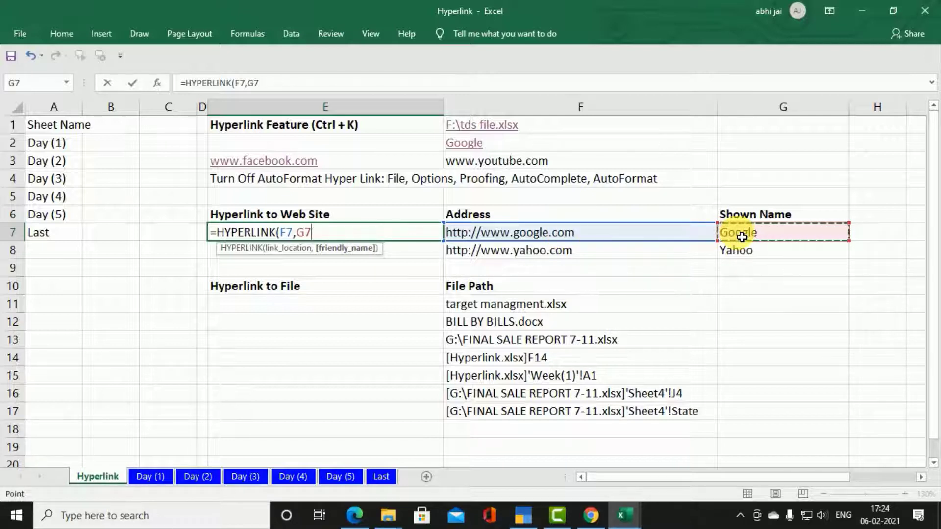
pyautogui.press('Return')
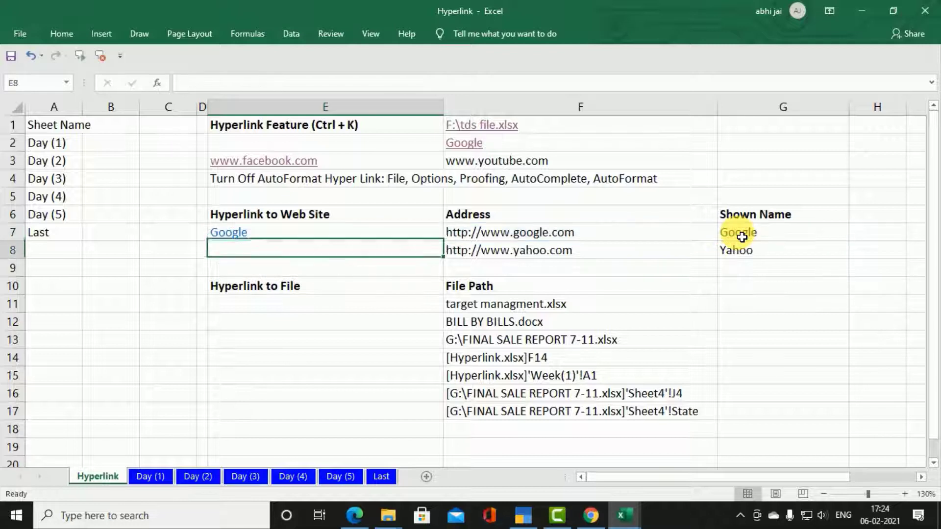
# Fill the E7 formula down to E8 and test the Google link in the browser, returning to the workbook
pyautogui.click(388, 239)
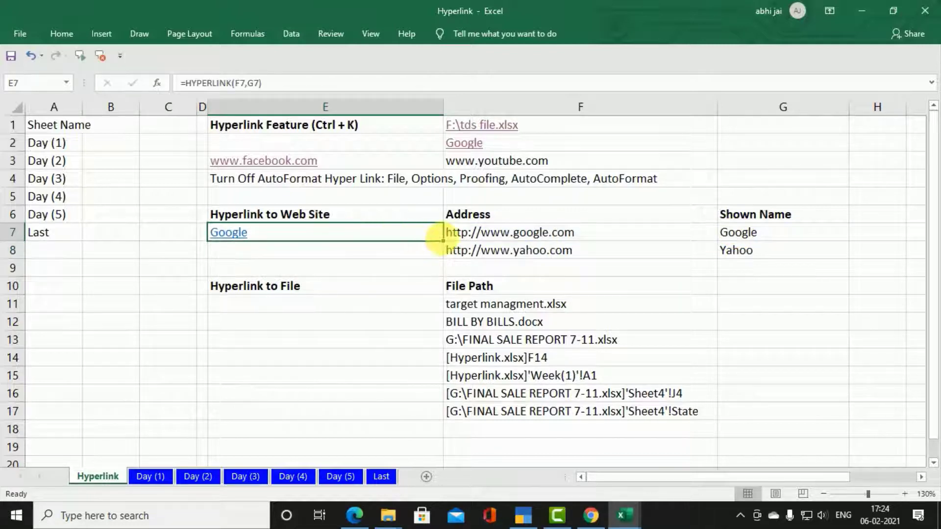
pyautogui.moveTo(450, 245); pyautogui.dragTo(449, 260)
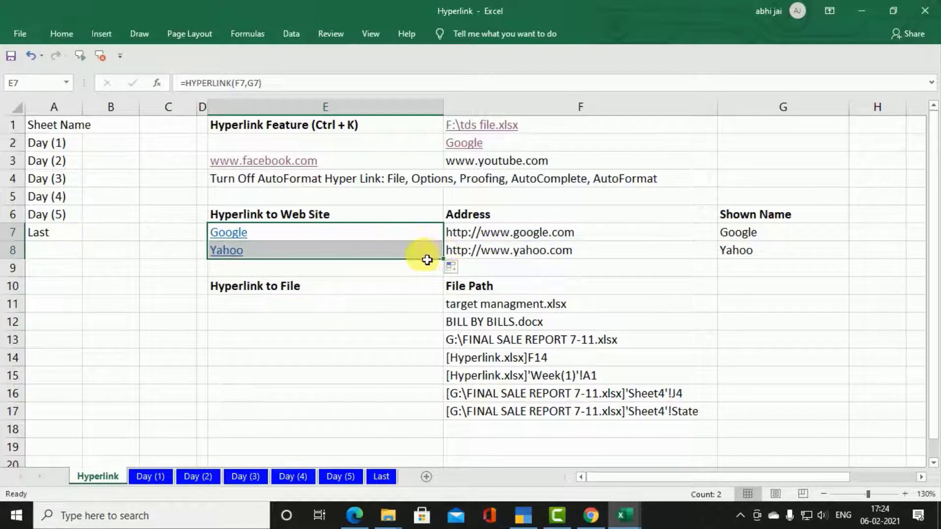
pyautogui.click(237, 240)
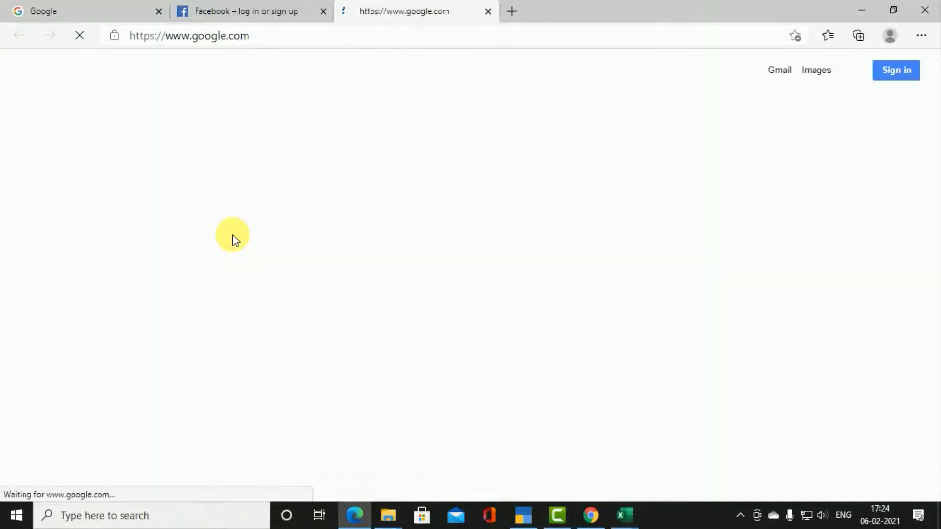
pyautogui.click(871, 6)
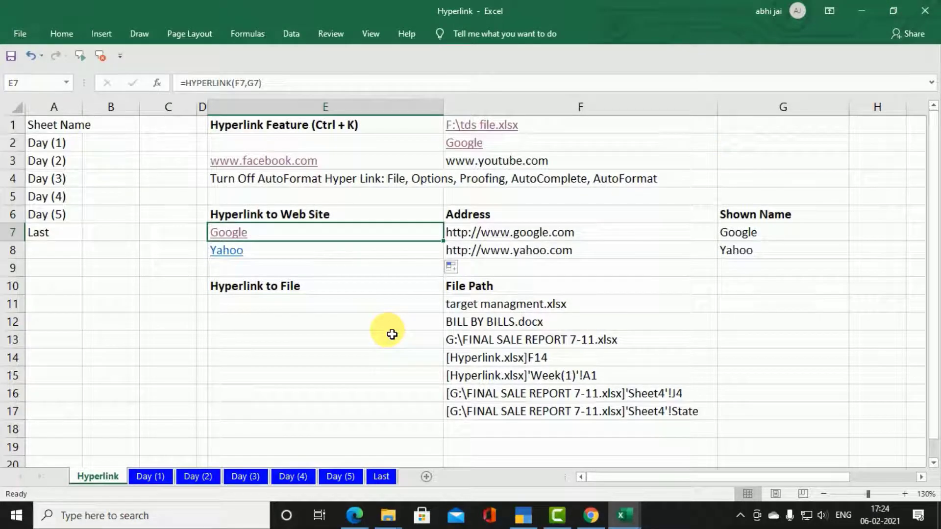
pyautogui.click(361, 309)
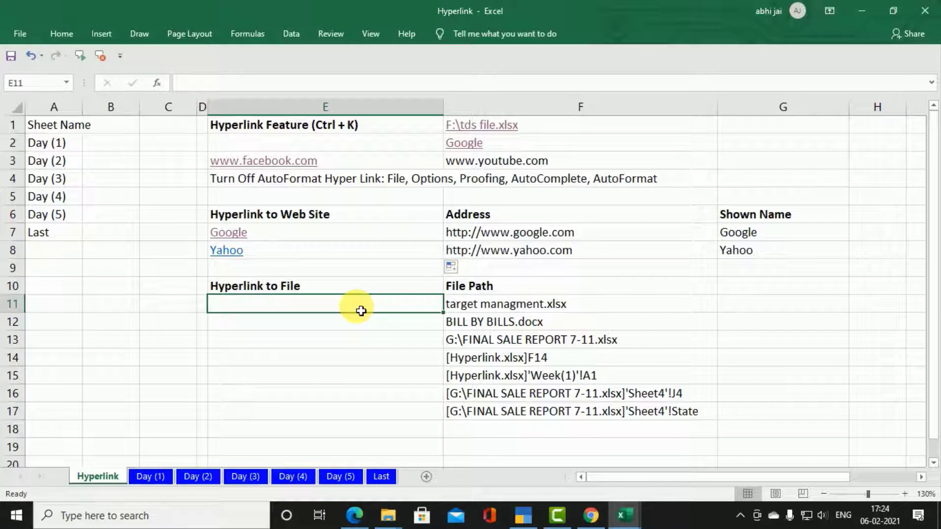
pyautogui.write('=hy')
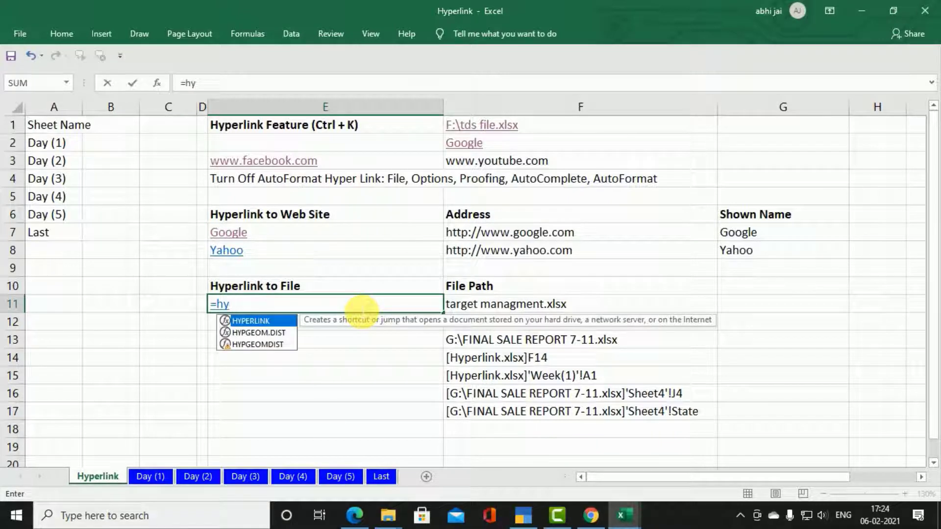
pyautogui.press('Escape')
# Enter a HYPERLINK formula in cell C11 that uses the file path in F11 as its link location
pyautogui.press('Left')
pyautogui.press('Left')
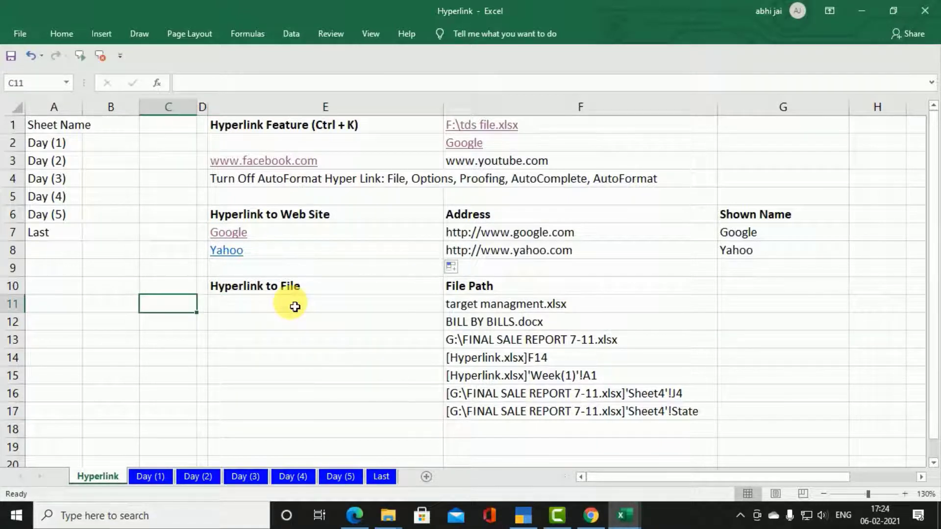
pyautogui.press('Right')
pyautogui.press('Right')
pyautogui.press('Left')
pyautogui.press('Left')
pyautogui.write('=hy')
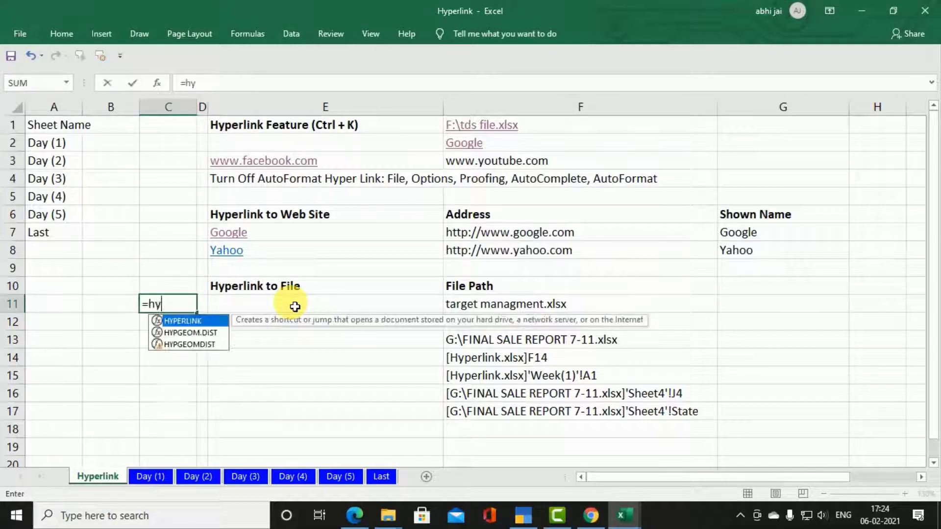
pyautogui.press('Tab')
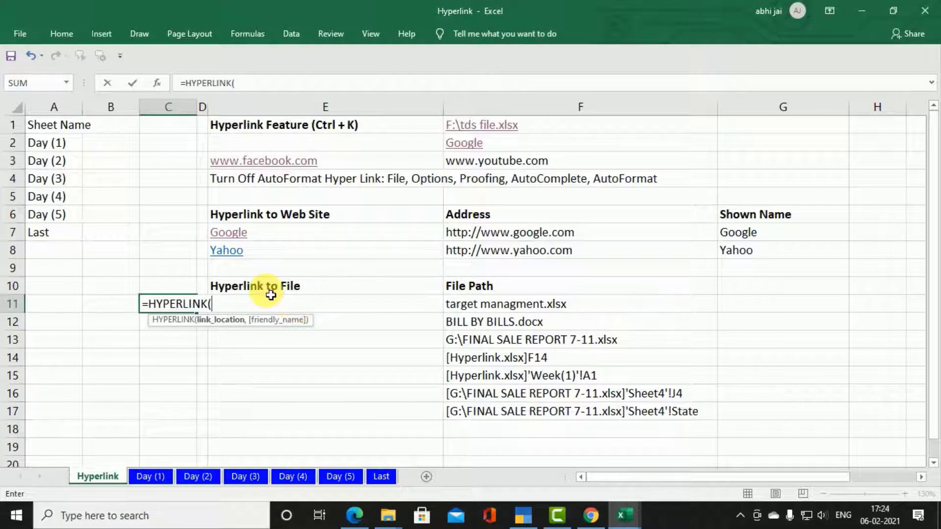
pyautogui.click(507, 313)
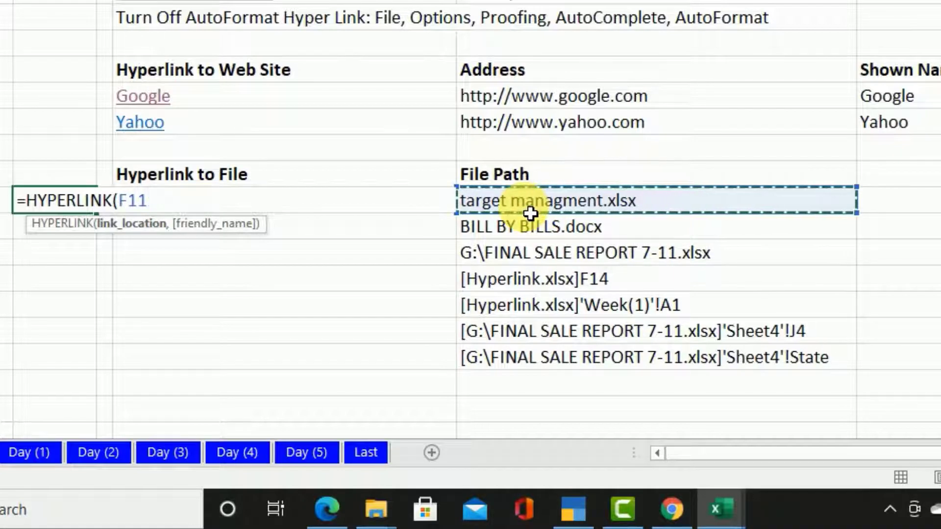
pyautogui.press('Return')
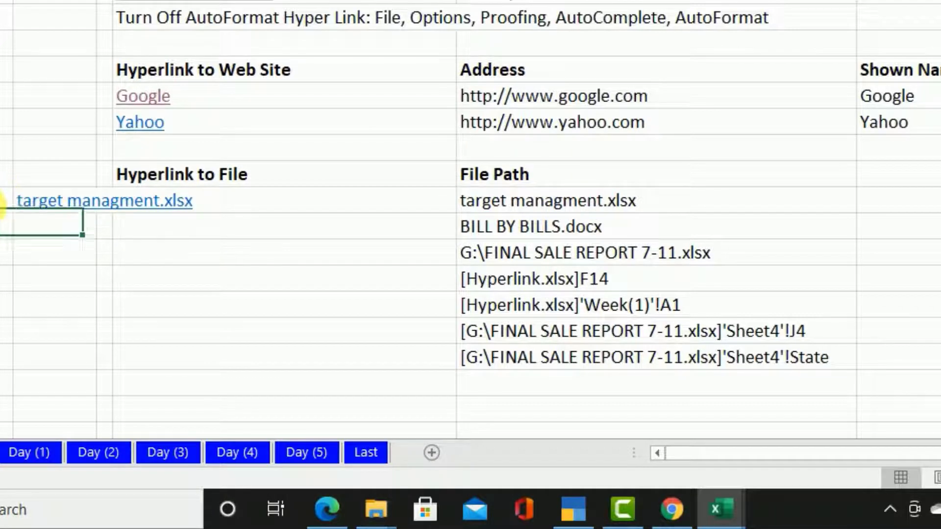
# Fill the C11 formula down to C17 and autofit the width of column C to the links
pyautogui.click(5, 201)
pyautogui.press('Right')
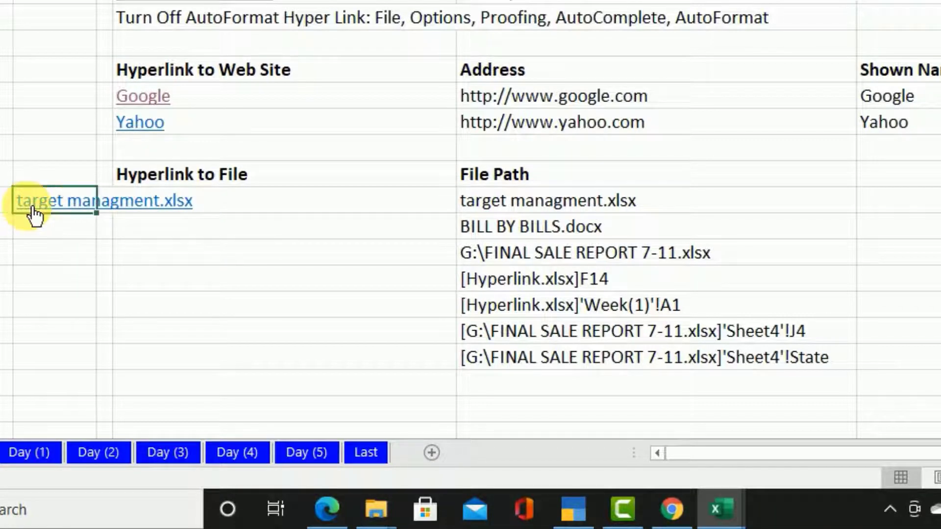
pyautogui.moveTo(97, 212); pyautogui.dragTo(111, 378)
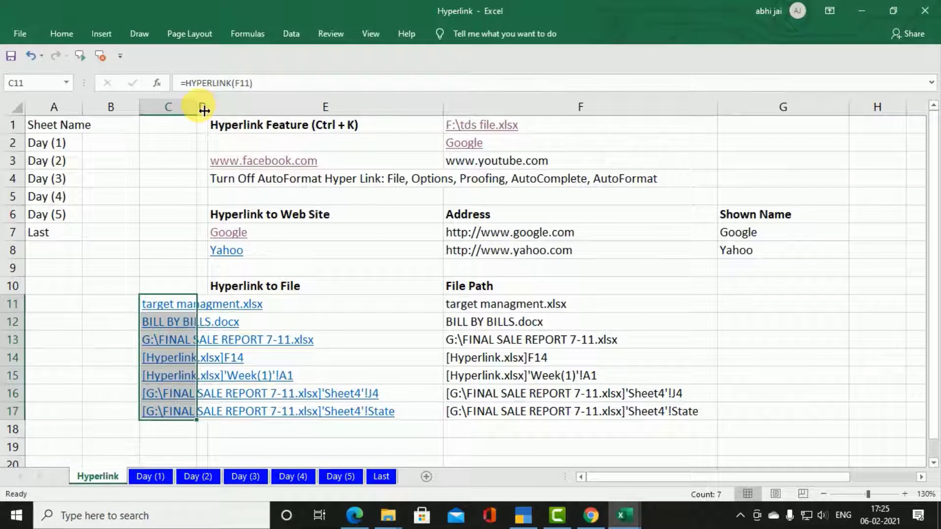
pyautogui.doubleClick(204, 110)
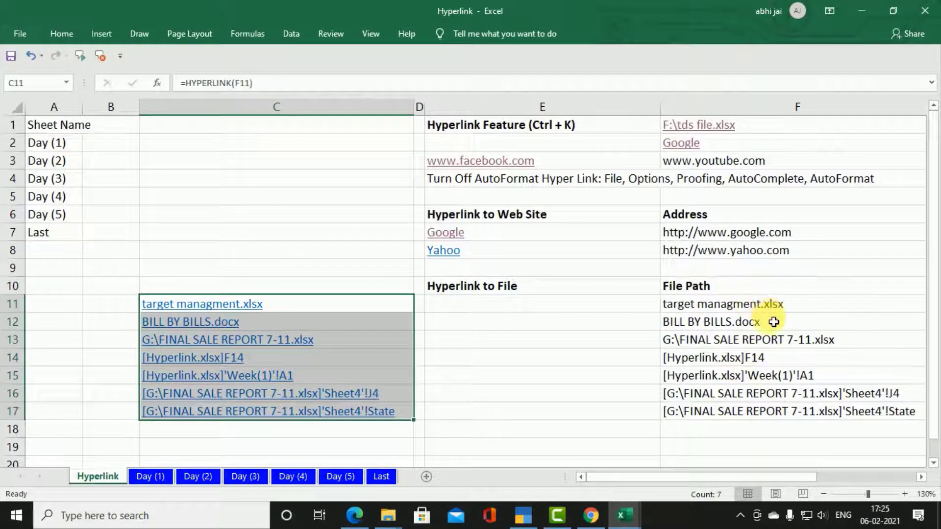
pyautogui.keyDown('ctrl'); pyautogui.scroll(-2, 773, 322); pyautogui.keyUp('ctrl')
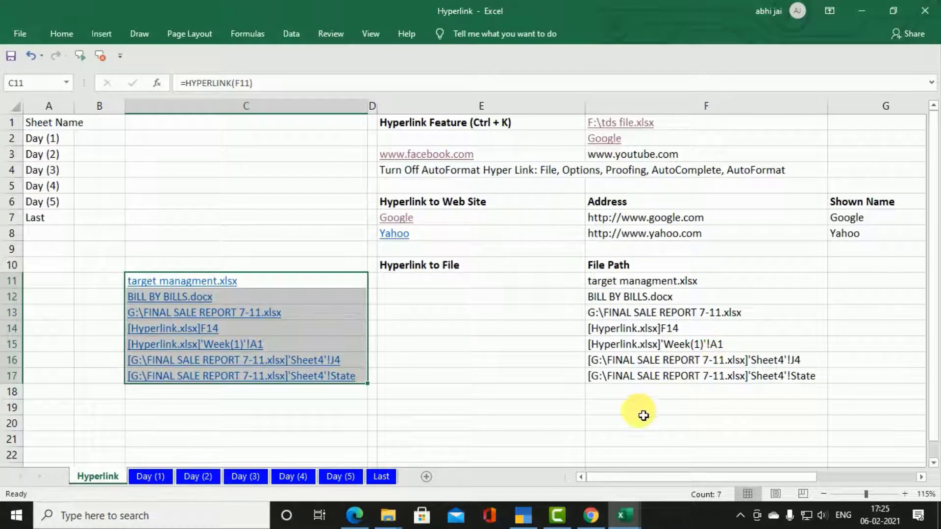
# Test the target managment.xlsx link in C11 and minimize the opened workbook to get back to the Hyperlink workbook
pyautogui.click(637, 413)
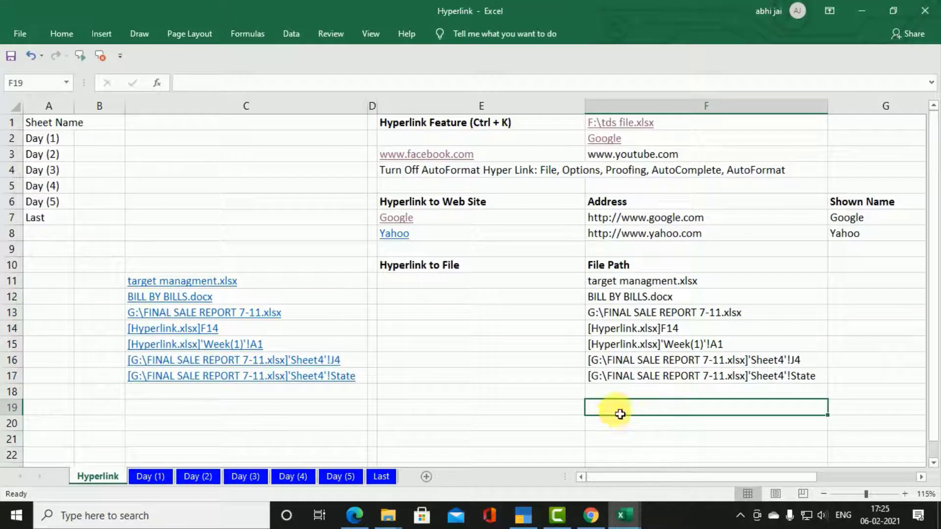
pyautogui.click(263, 283)
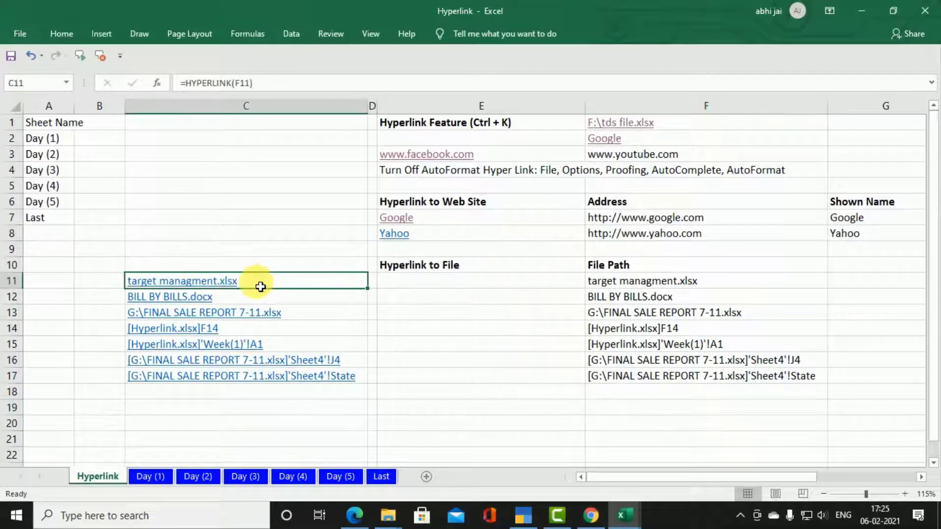
pyautogui.click(188, 283)
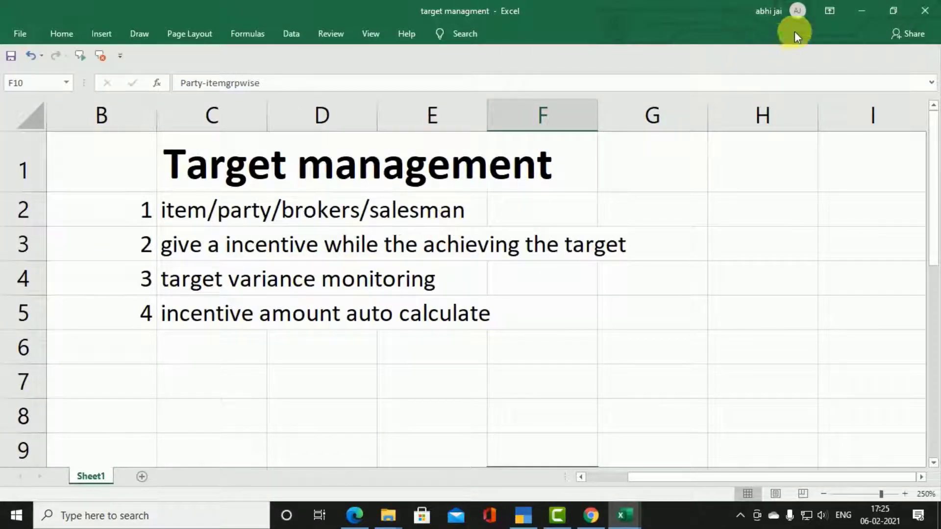
pyautogui.click(854, 7)
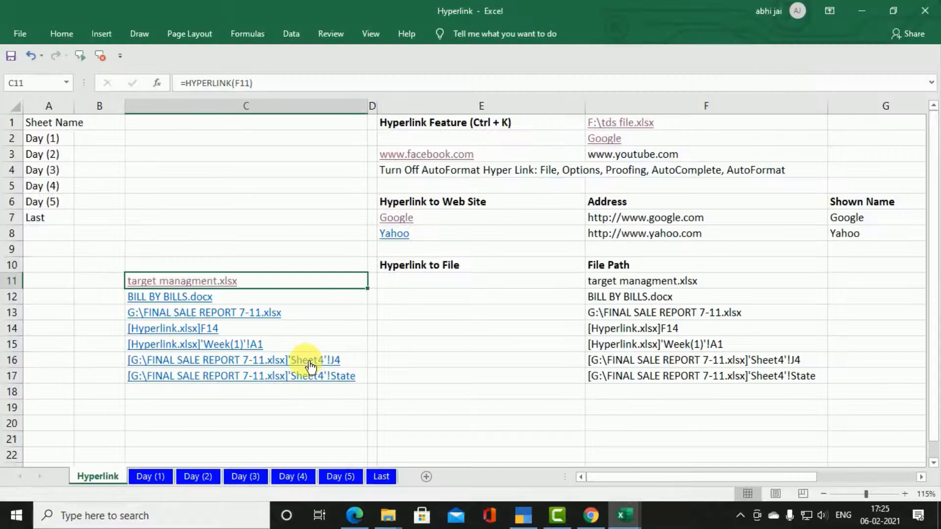
# Examine the Hyperlink folder in File Explorer, open target managment from there, and return to the Hyperlink workbook
pyautogui.moveTo(387, 516)
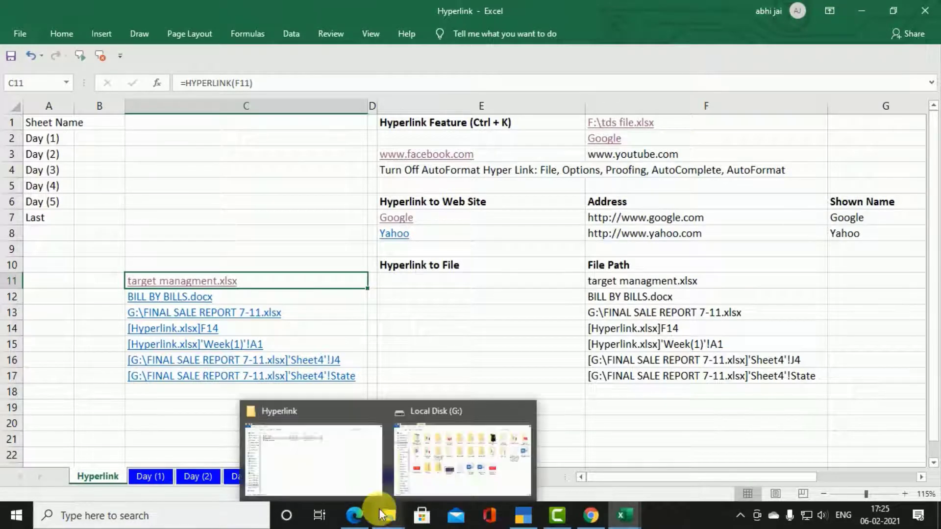
pyautogui.click(366, 483)
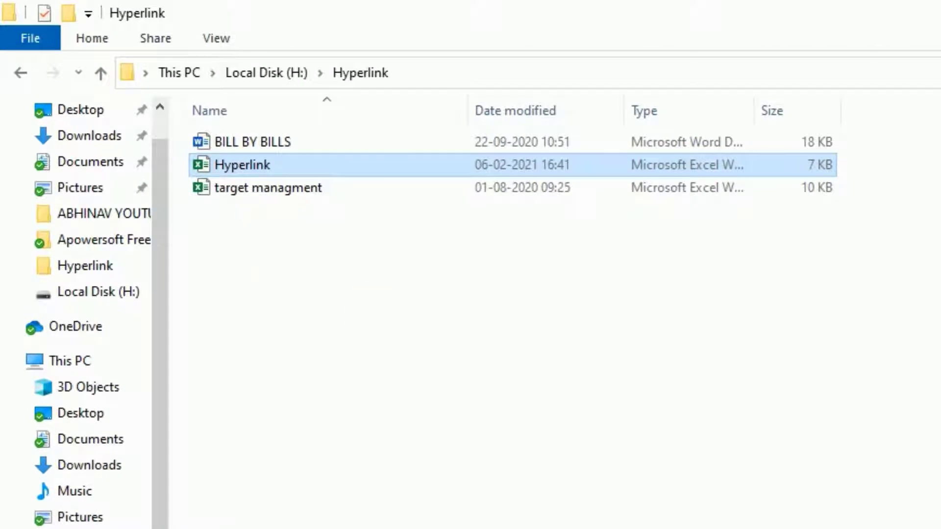
pyautogui.doubleClick(268, 188)
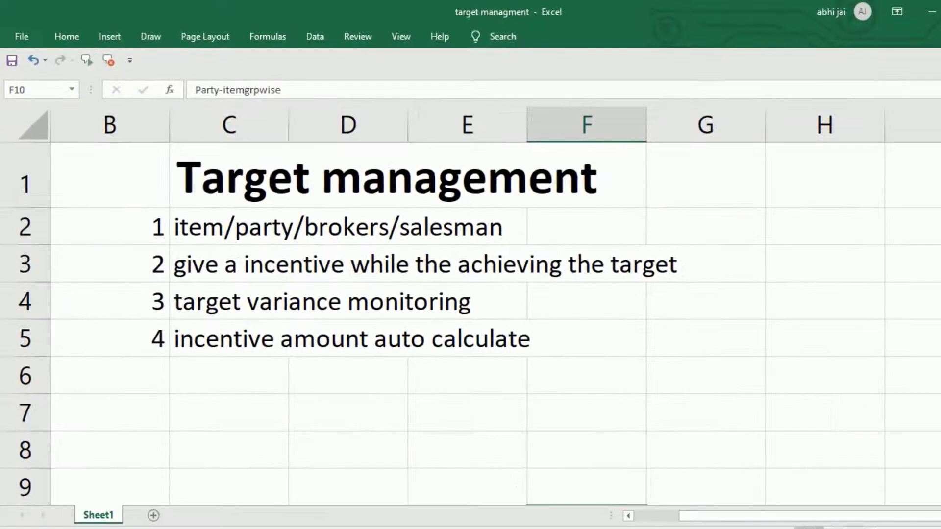
pyautogui.click(536, 499)
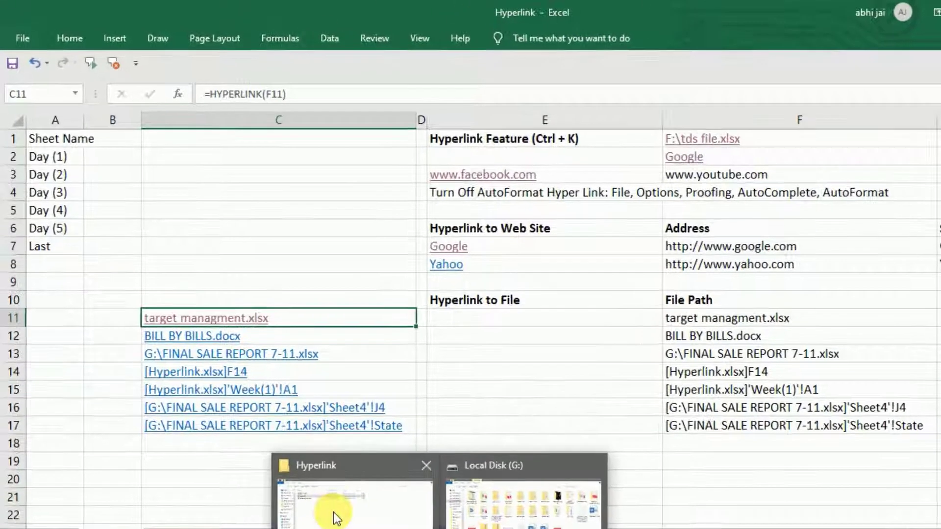
pyautogui.click(319, 495)
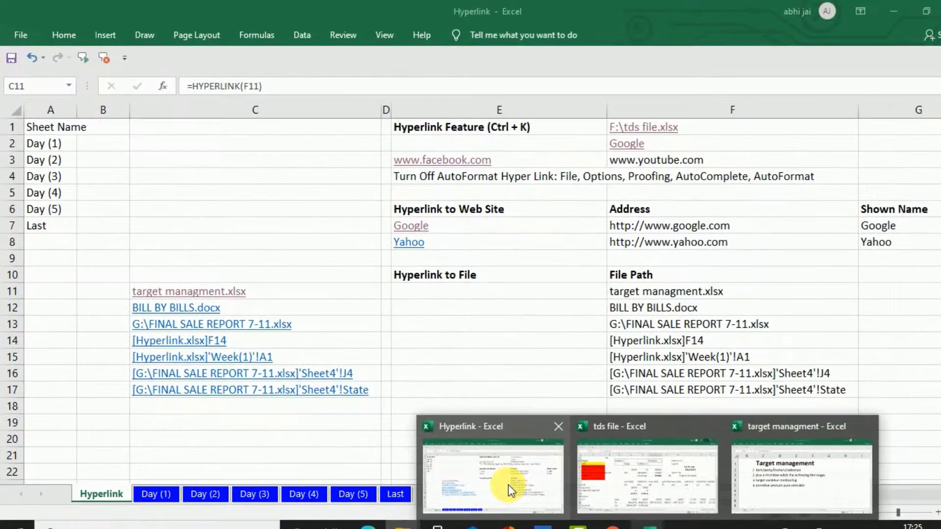
pyautogui.click(507, 484)
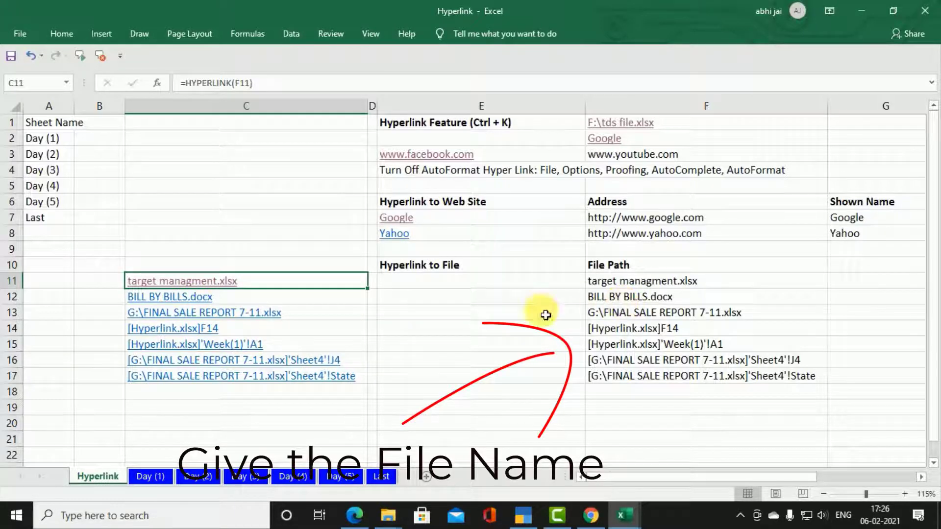
# Test the BILL BY BILLS.docx link in C12 and minimize the opened Word document
pyautogui.click(179, 304)
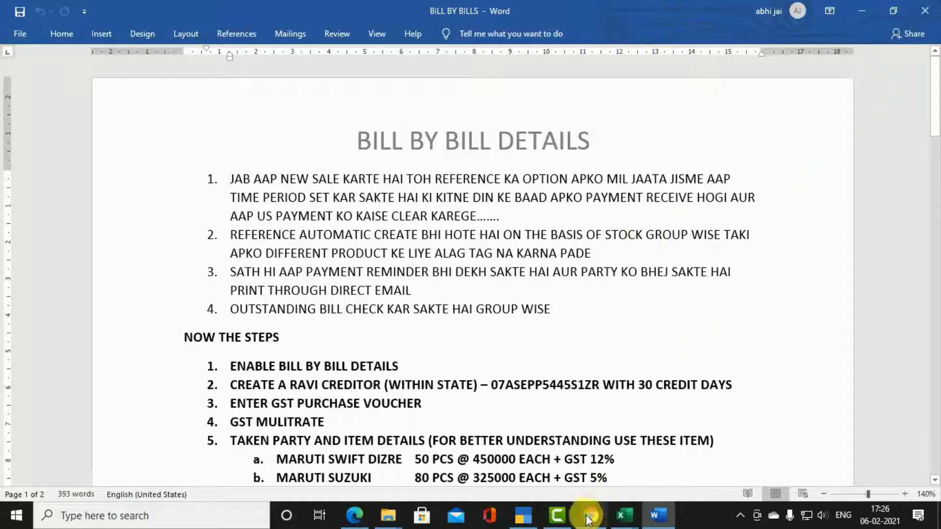
pyautogui.click(861, 9)
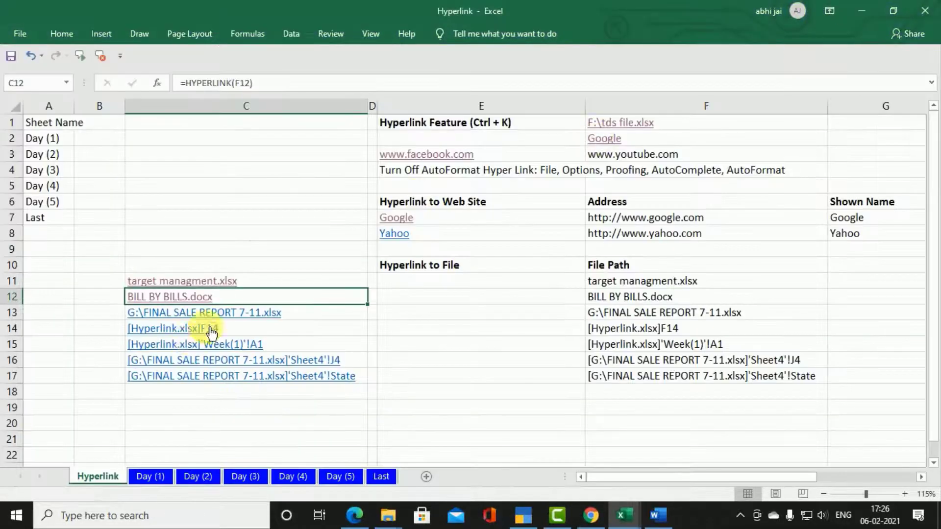
# For the C13 link, locate FINAL SALE REPORT 7-11 on Local Disk (G:) in File Explorer and return to the Hyperlink workbook
pyautogui.click(337, 316)
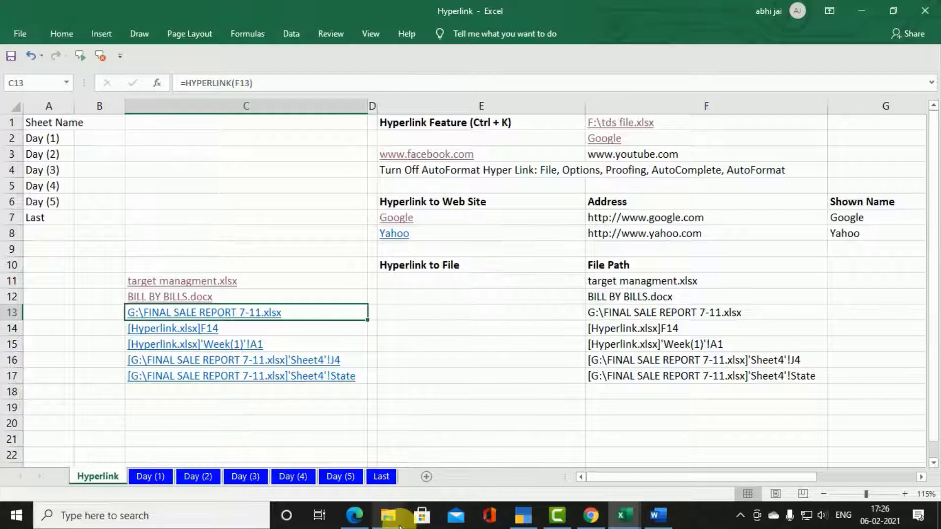
pyautogui.moveTo(400, 520)
pyautogui.click(343, 470)
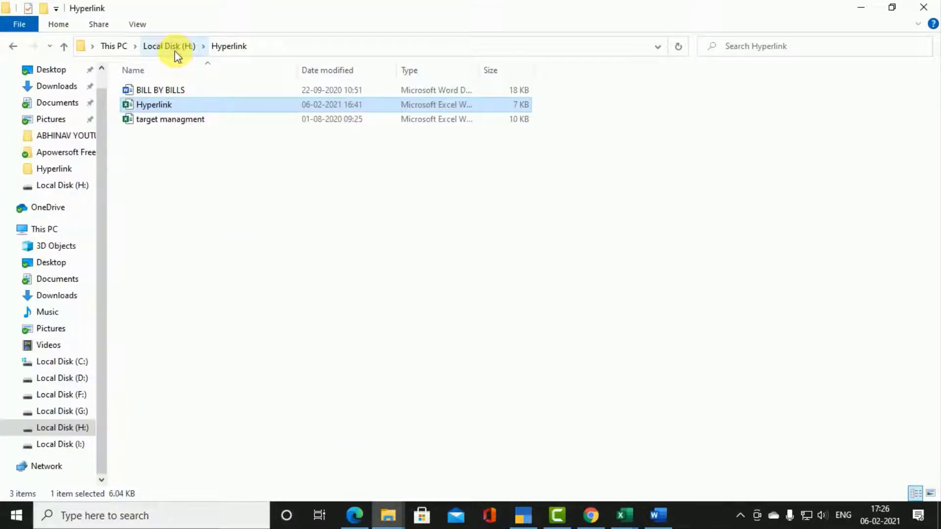
pyautogui.click(97, 409)
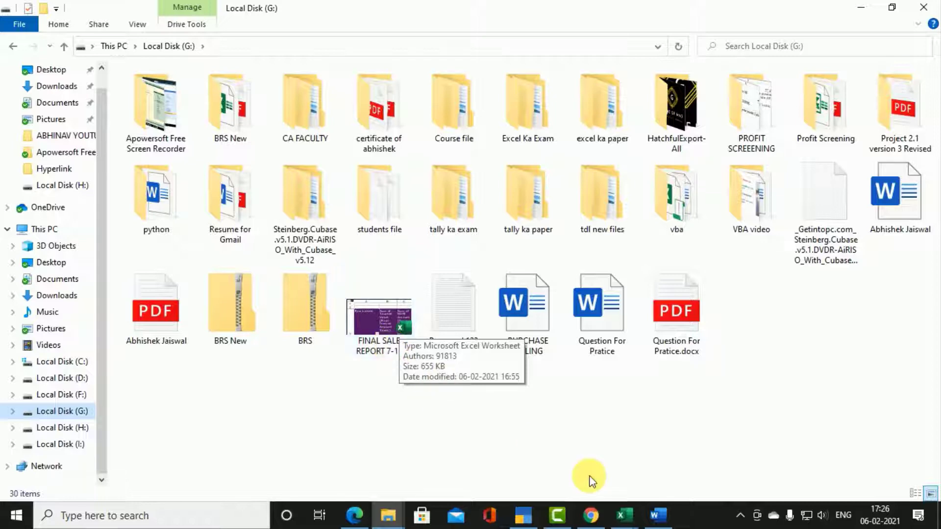
pyautogui.moveTo(622, 521)
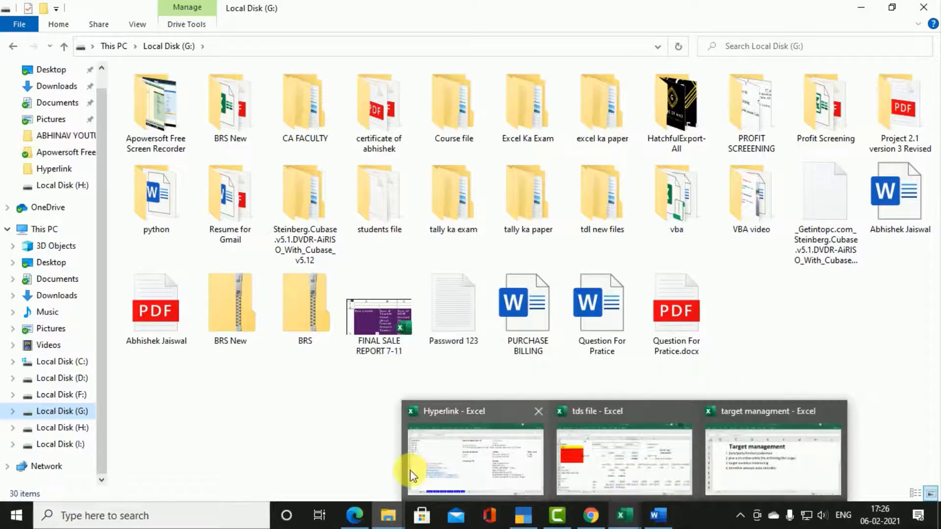
pyautogui.click(434, 468)
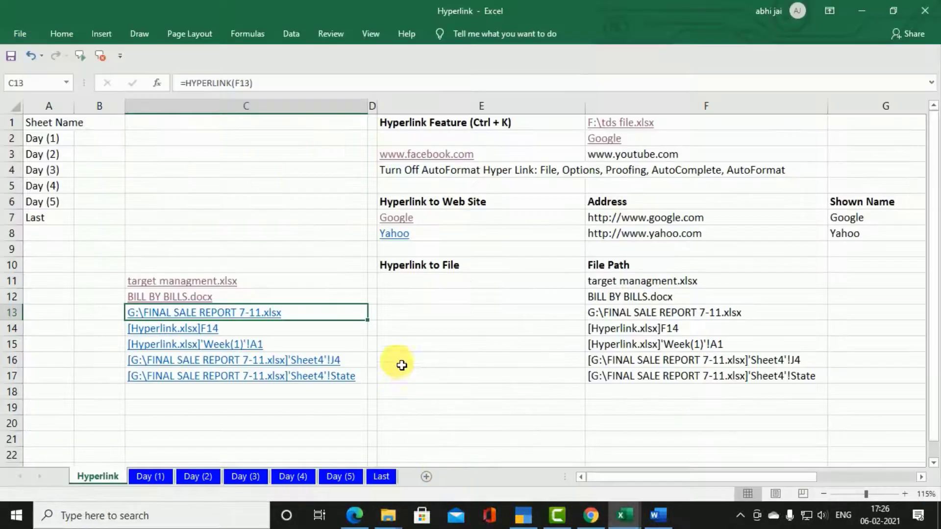
# Examine the full file path entered in cell F13 in edit mode and leave it as it is
pyautogui.click(658, 318)
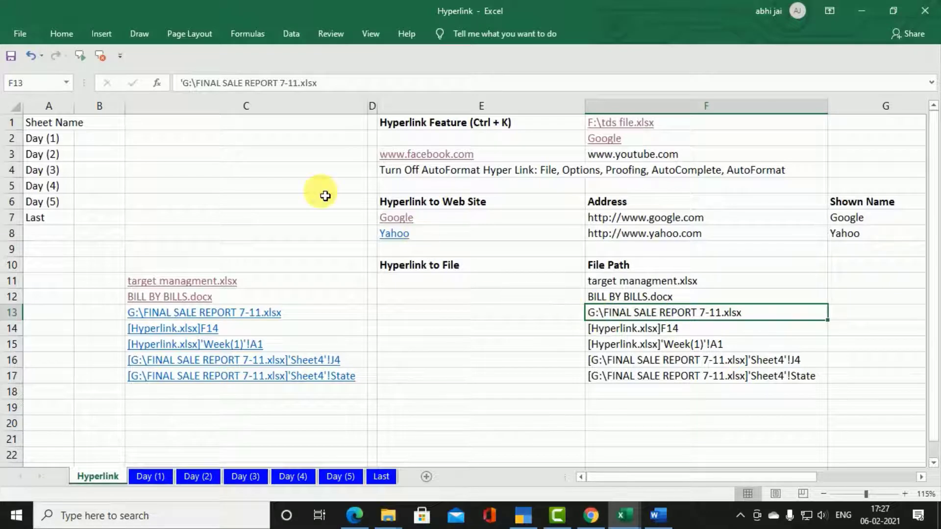
pyautogui.doubleClick(632, 317)
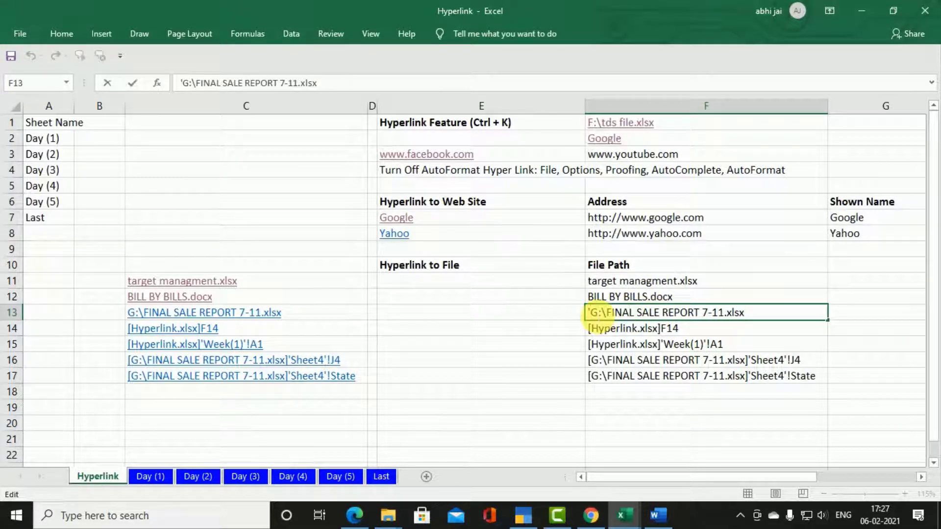
pyautogui.press('Return')
pyautogui.click(620, 319)
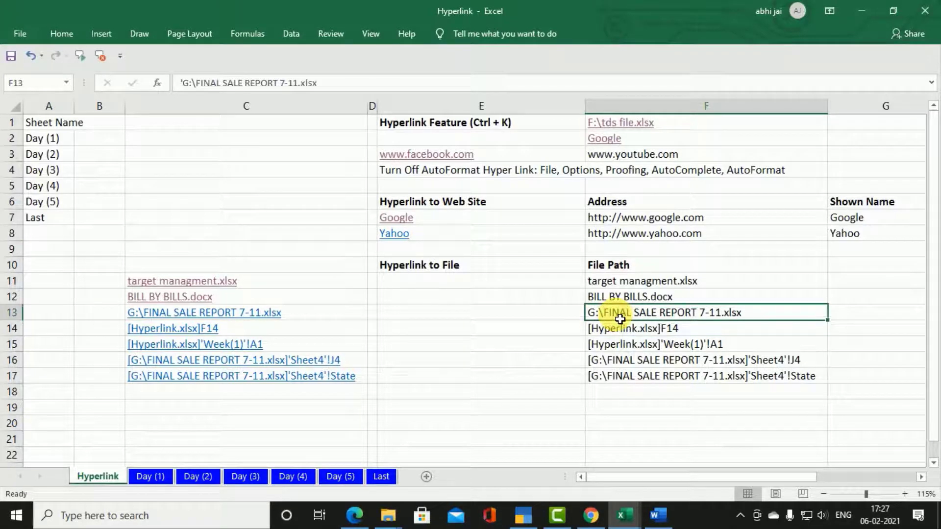
# Test the FINAL SALE REPORT 7-11.xlsx link in C13, return to the Hyperlink workbook, and follow the C14 link to cell F14
pyautogui.click(316, 313)
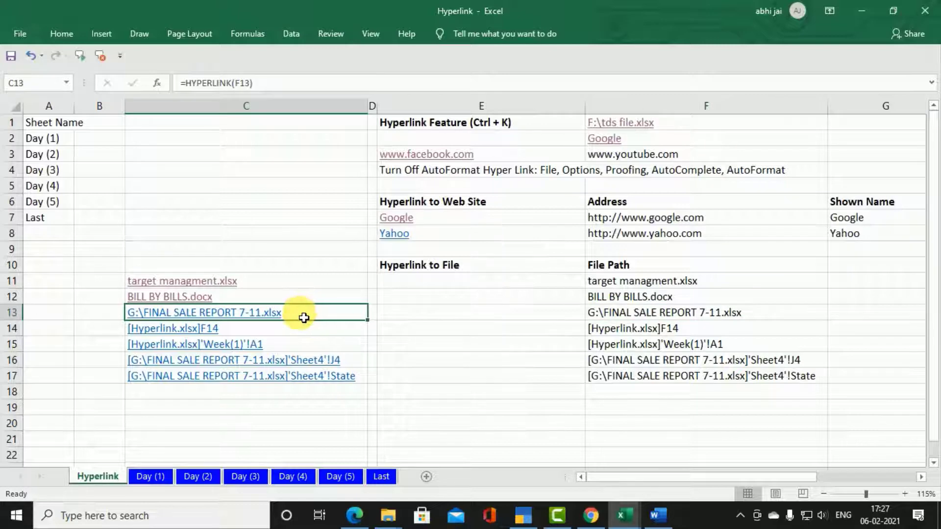
pyautogui.click(227, 313)
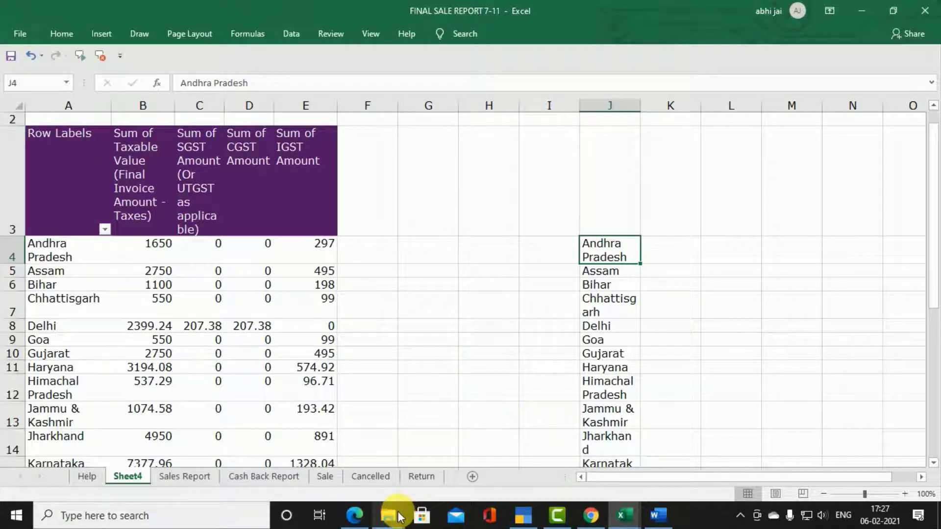
pyautogui.moveTo(393, 512)
pyautogui.moveTo(624, 512)
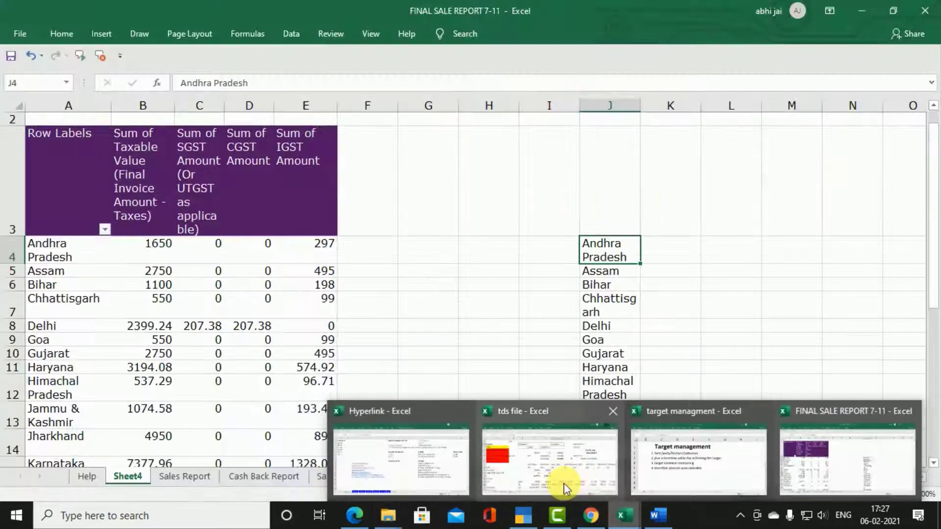
pyautogui.click(410, 468)
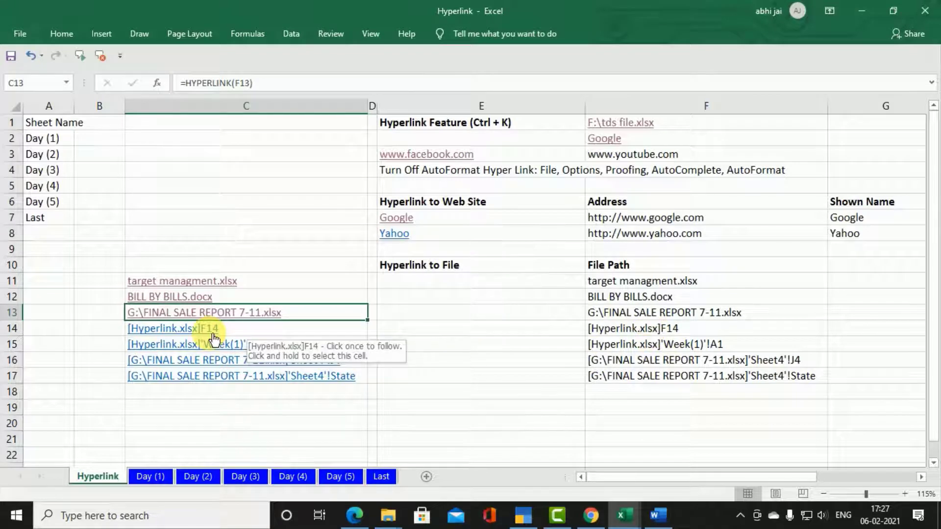
pyautogui.click(180, 335)
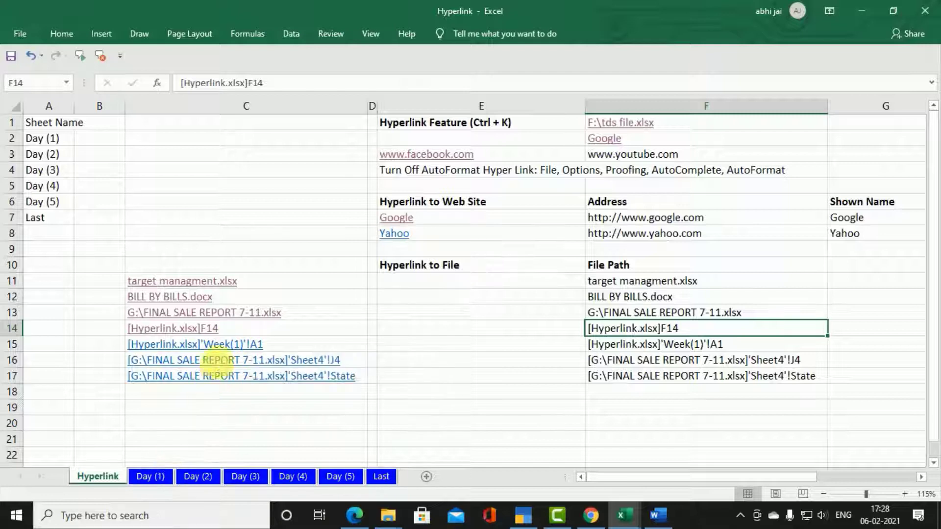
# Change the sheet reference within the link path in cell F15 to 'Day (1)', keeping A1 as the target cell
pyautogui.click(666, 347)
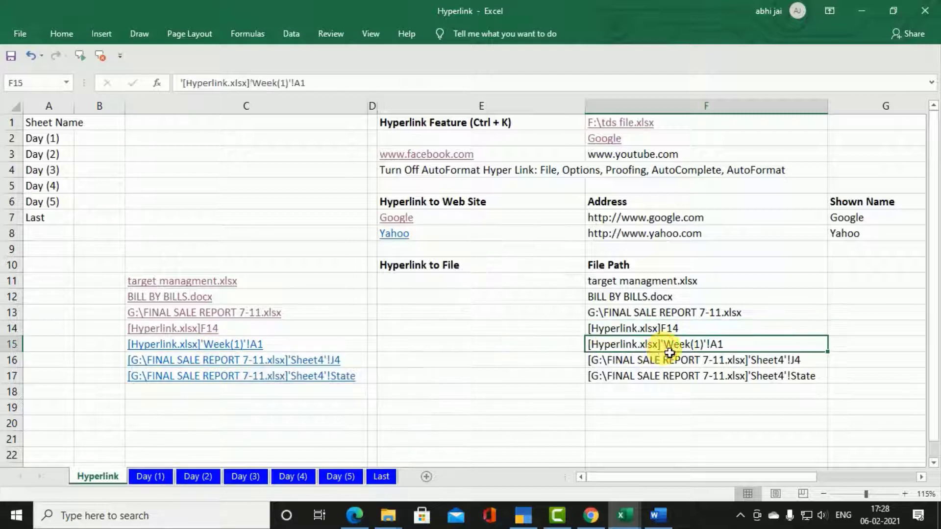
pyautogui.doubleClick(697, 347)
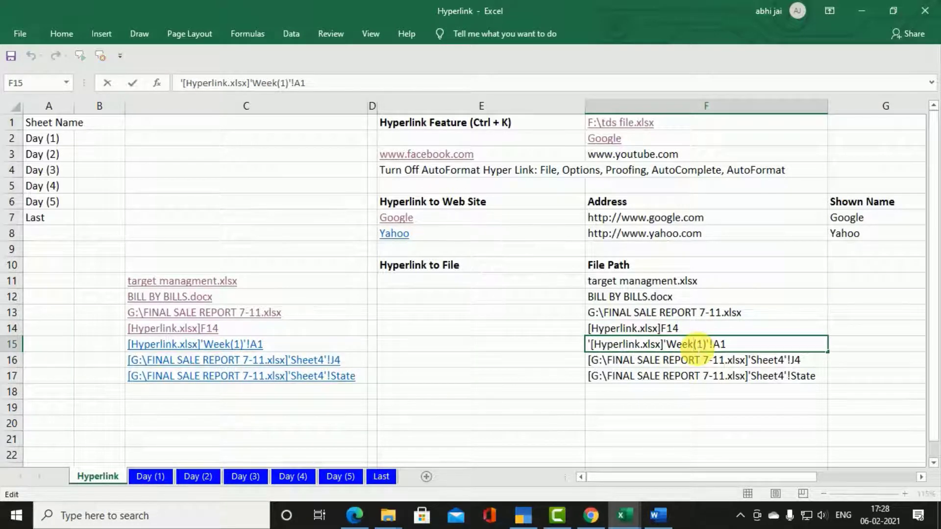
pyautogui.press('BackSpace')
pyautogui.press('BackSpace')
pyautogui.press('BackSpace')
pyautogui.press('BackSpace')
pyautogui.press('BackSpace')
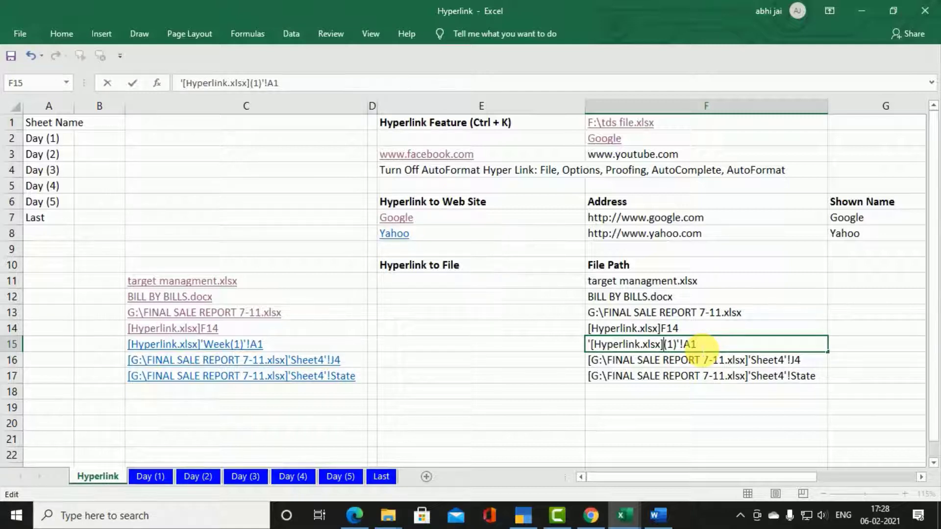
pyautogui.write("'")
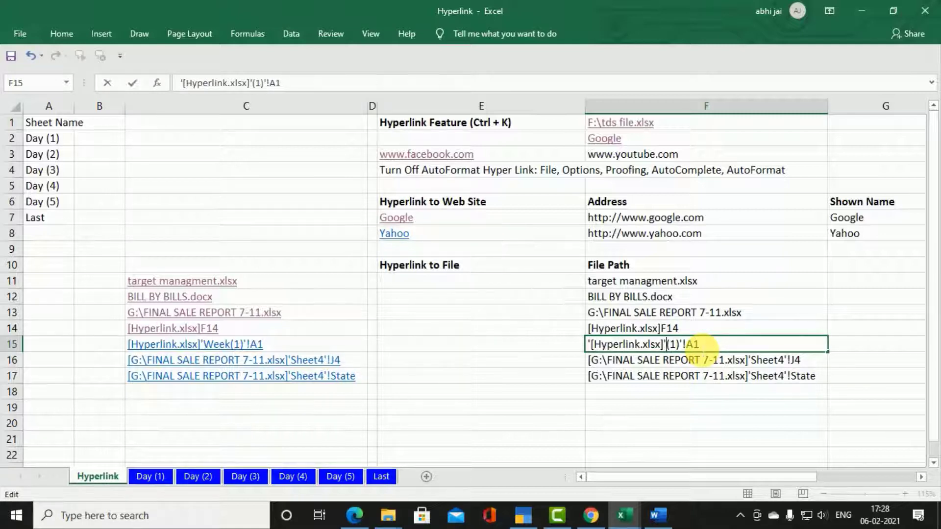
pyautogui.write('Day')
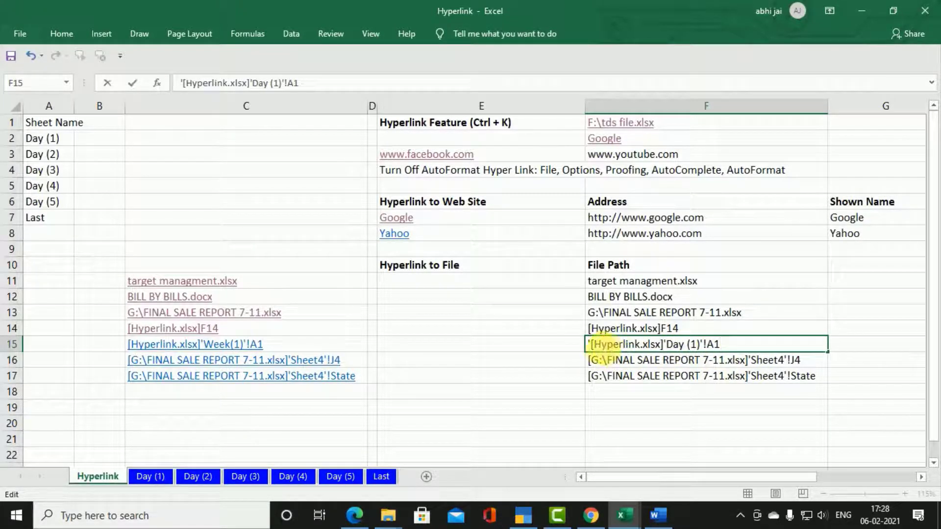
# Remove the leading apostrophe from the F15 path, commit [Hyperlink.xlsx]'Day (1)'!A1, and test the link in C15
pyautogui.click(591, 344)
pyautogui.press('BackSpace')
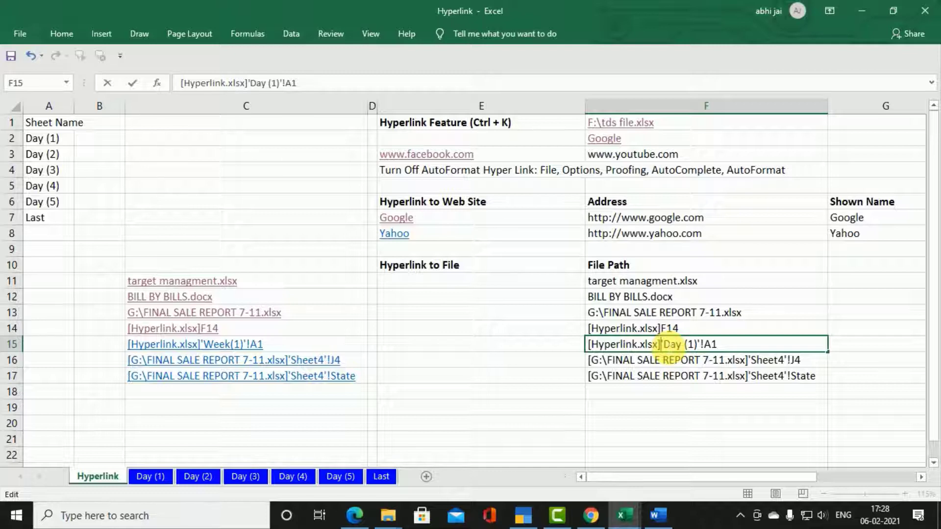
pyautogui.moveTo(662, 345); pyautogui.dragTo(697, 346)
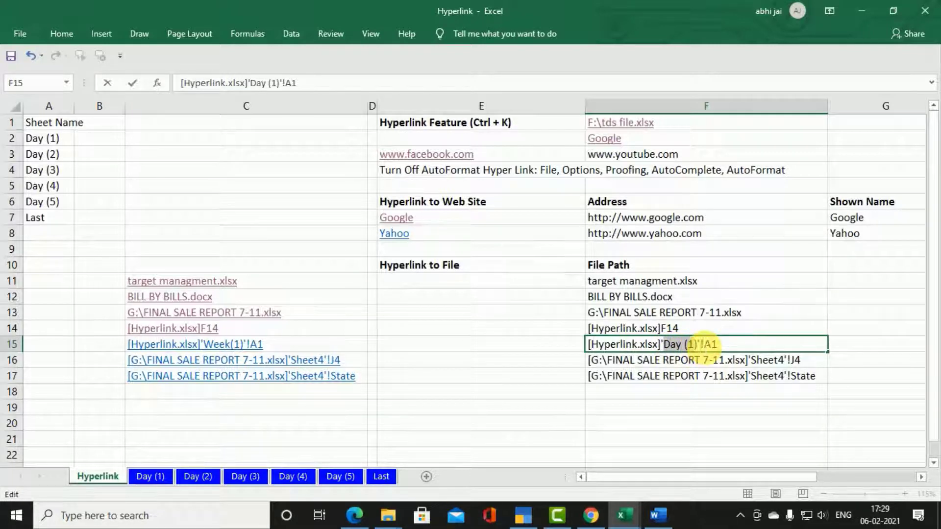
pyautogui.click(700, 345)
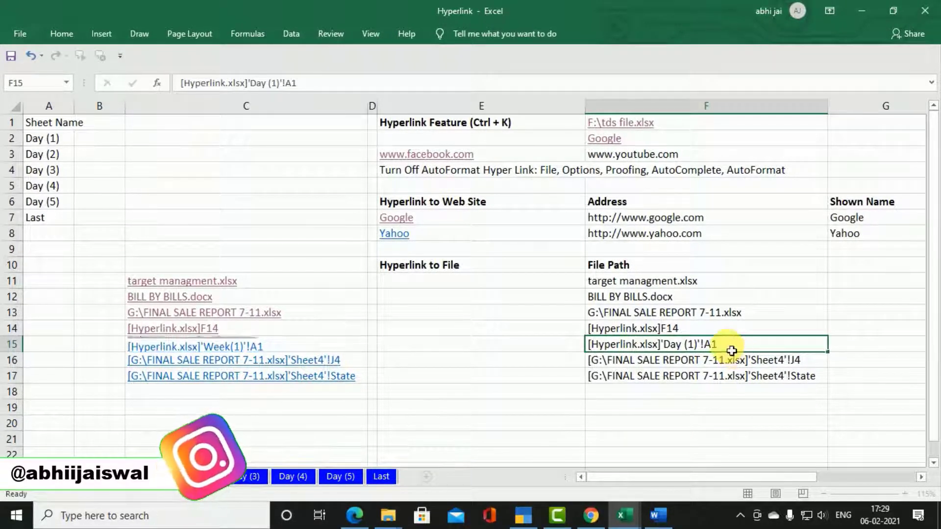
pyautogui.press('Return')
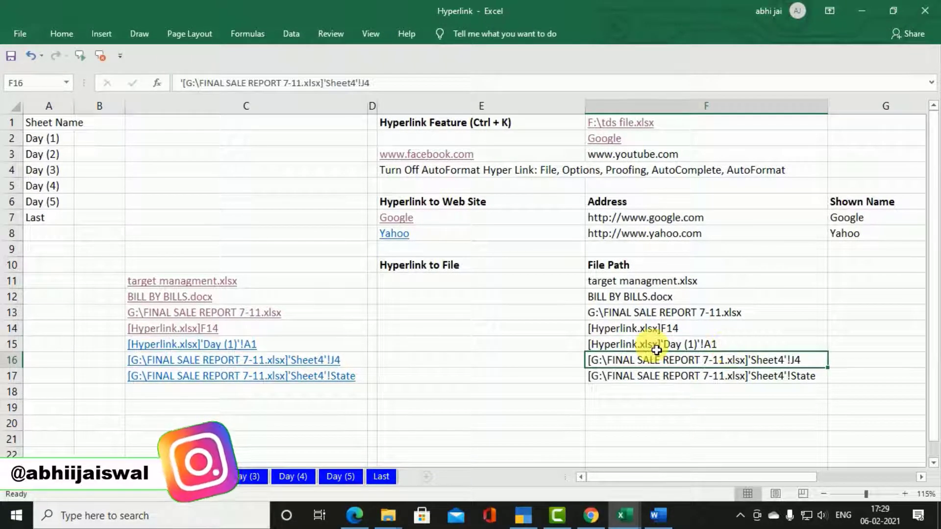
pyautogui.click(236, 346)
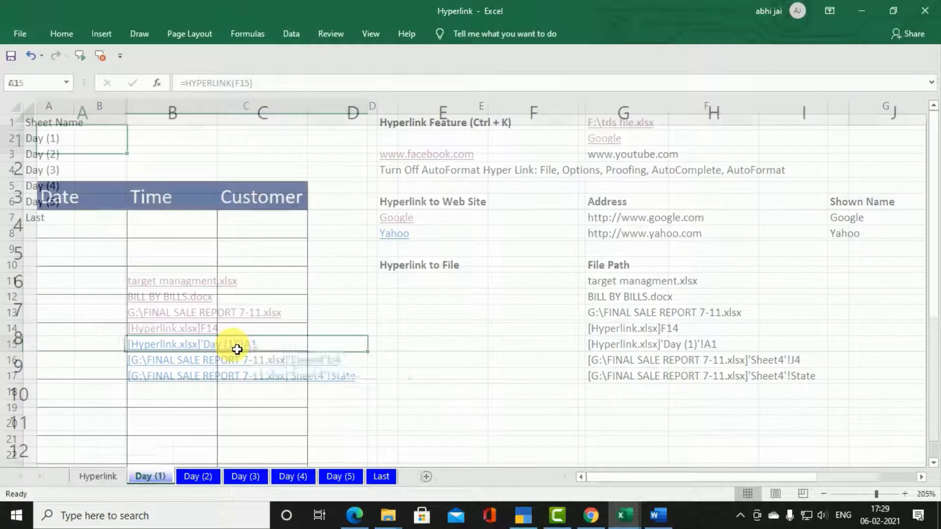
# Return to the Hyperlink sheet, and look through the Sale and Return sheets of the FINAL SALE REPORT 7-11 workbook
pyautogui.click(96, 477)
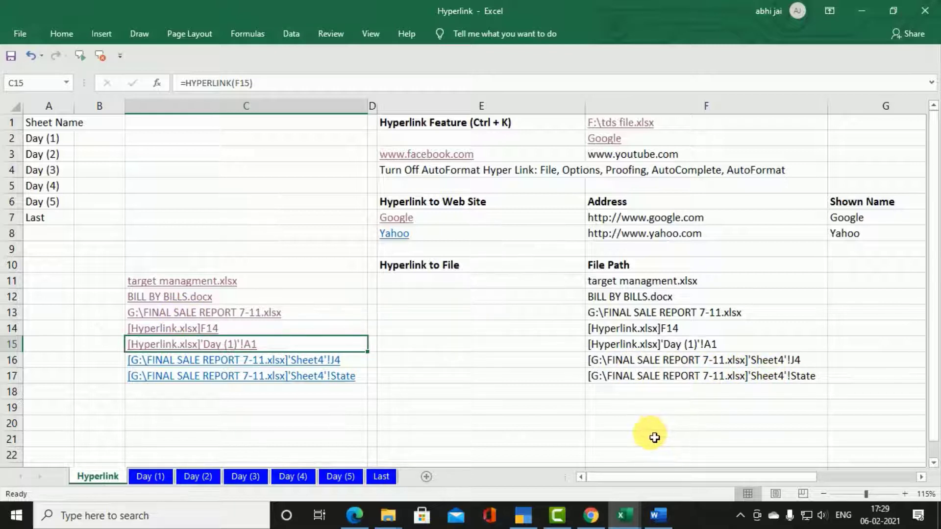
pyautogui.moveTo(623, 515)
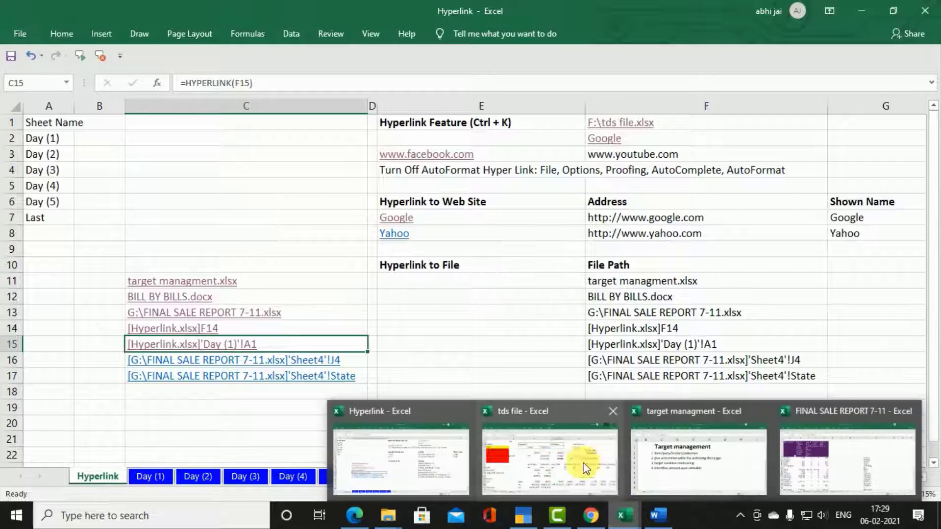
pyautogui.click(814, 458)
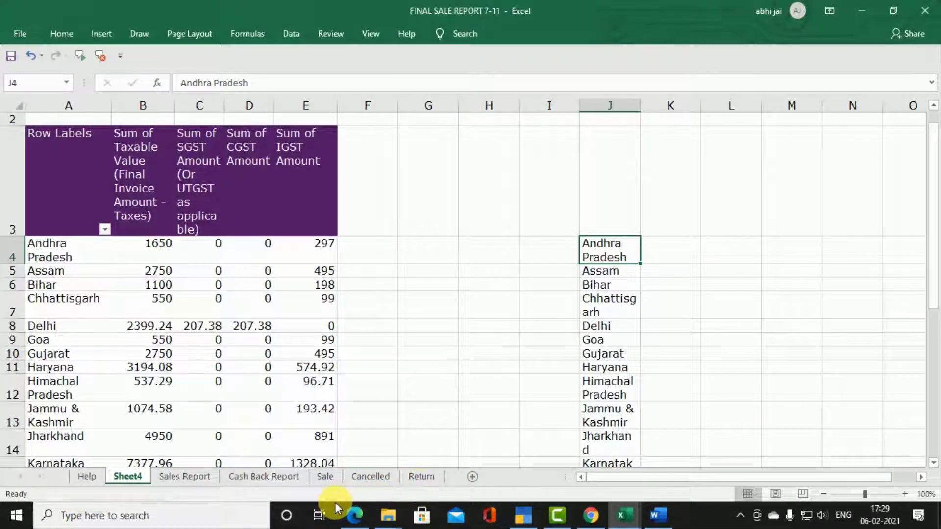
pyautogui.click(324, 478)
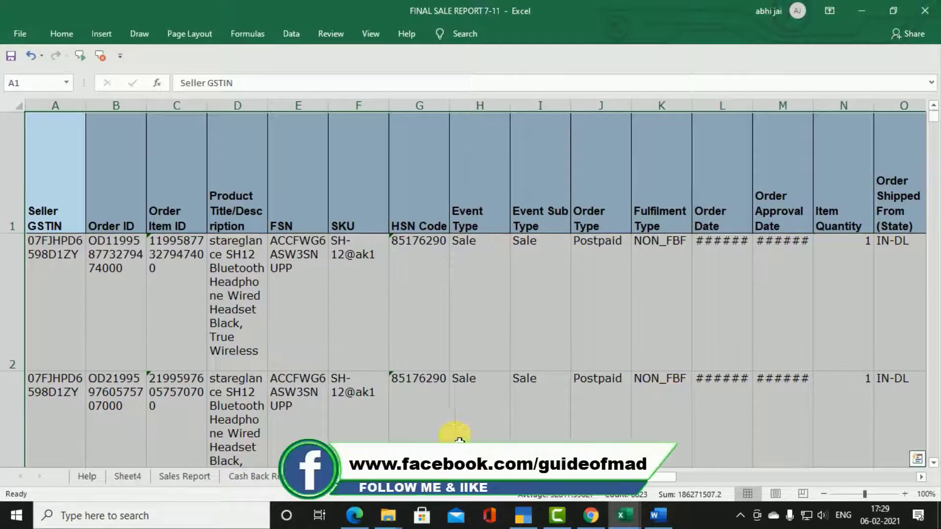
pyautogui.click(367, 477)
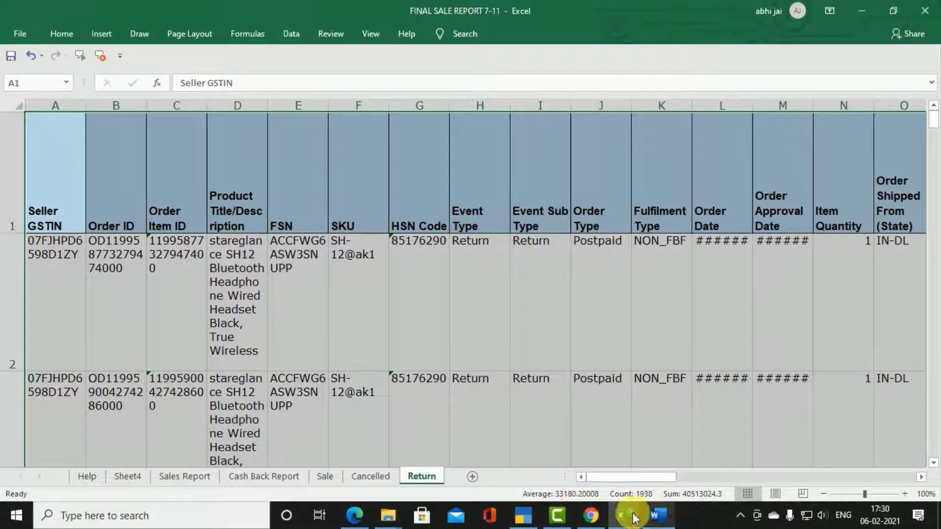
# Follow the C16 link from the Hyperlink workbook to cell J4 on Sheet4, and select the State range down column J
pyautogui.moveTo(619, 514)
pyautogui.click(420, 463)
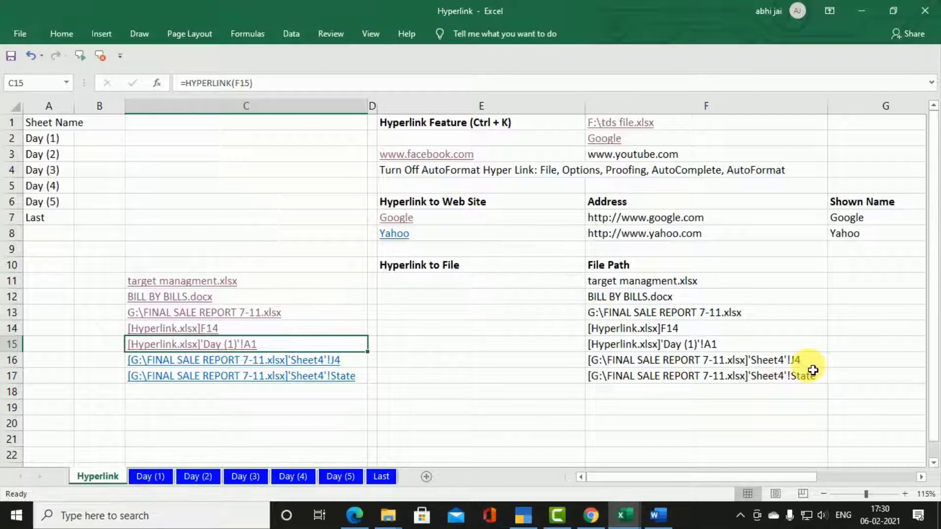
pyautogui.click(264, 366)
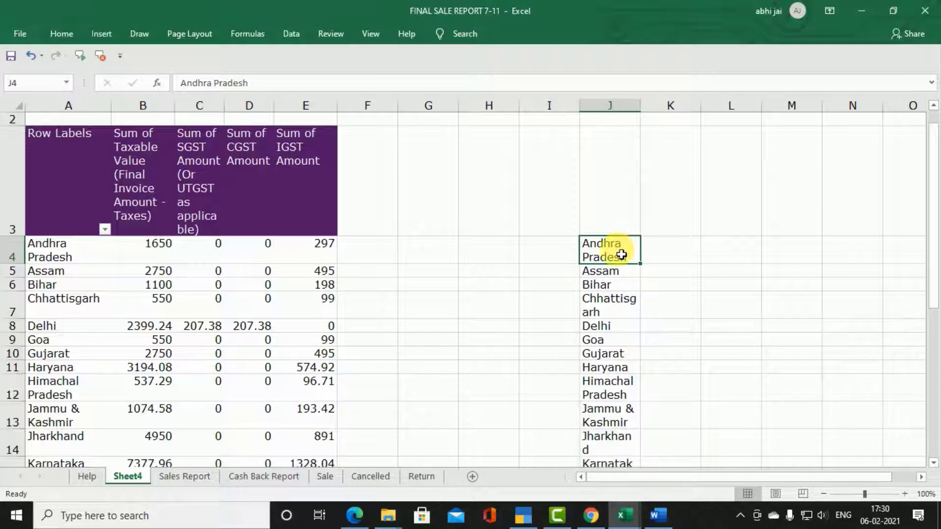
pyautogui.moveTo(621, 254); pyautogui.dragTo(598, 431)
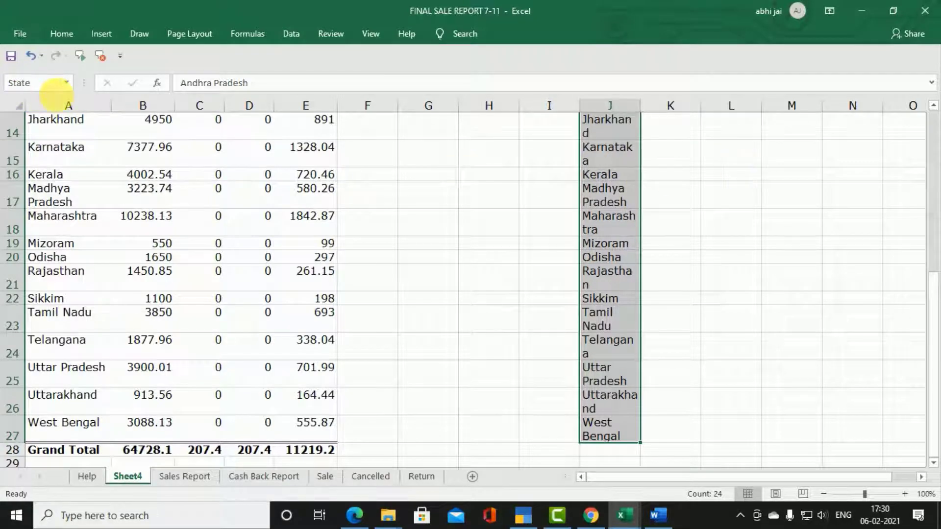
# Enter 25, 25, 14 and 36 in cells M17:M20 of Sheet4 and name that range data
pyautogui.moveTo(781, 200); pyautogui.dragTo(795, 260)
pyautogui.write('25')
pyautogui.press('Return')
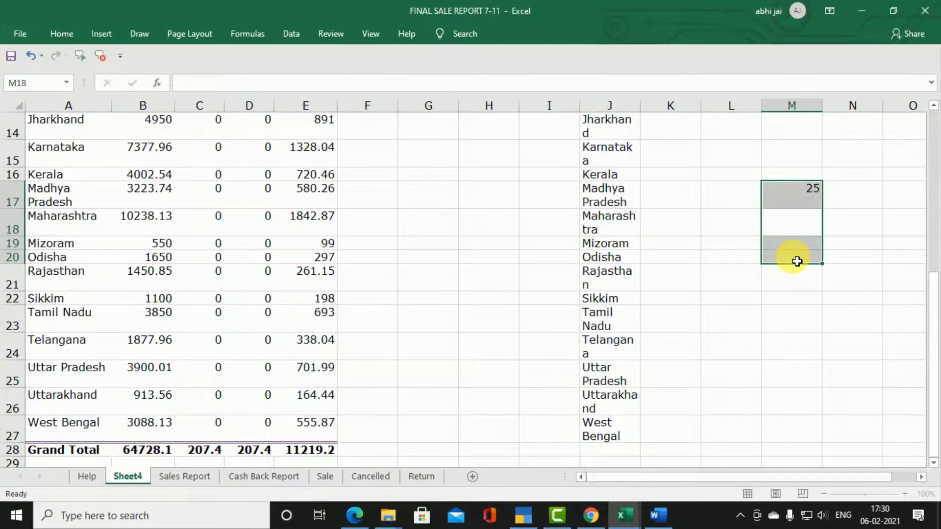
pyautogui.write('25')
pyautogui.press('Return')
pyautogui.write('14')
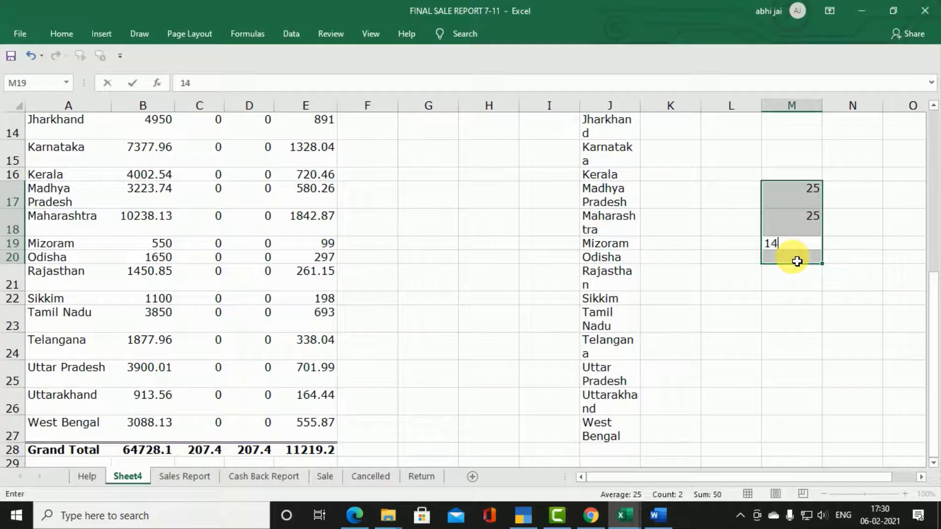
pyautogui.press('Return')
pyautogui.write('36')
pyautogui.press('Return')
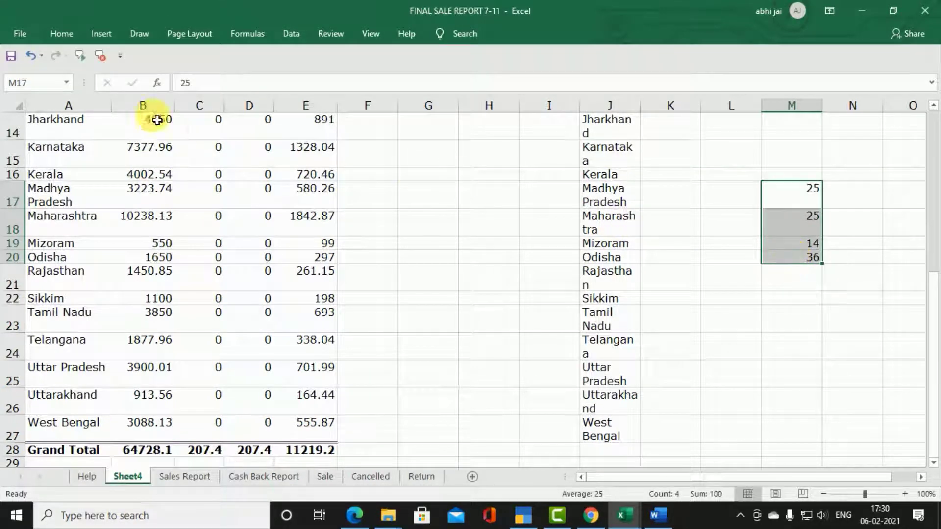
pyautogui.click(29, 83)
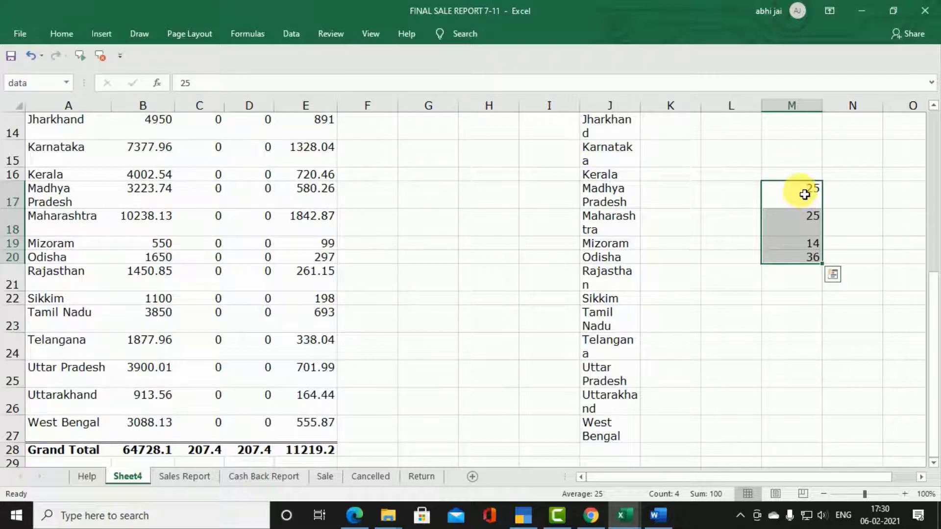
# Leave FINAL SALE REPORT 7-11 on the Cash Back Report sheet at cell R8 and switch back to the Hyperlink workbook
pyautogui.click(241, 478)
pyautogui.click(456, 321)
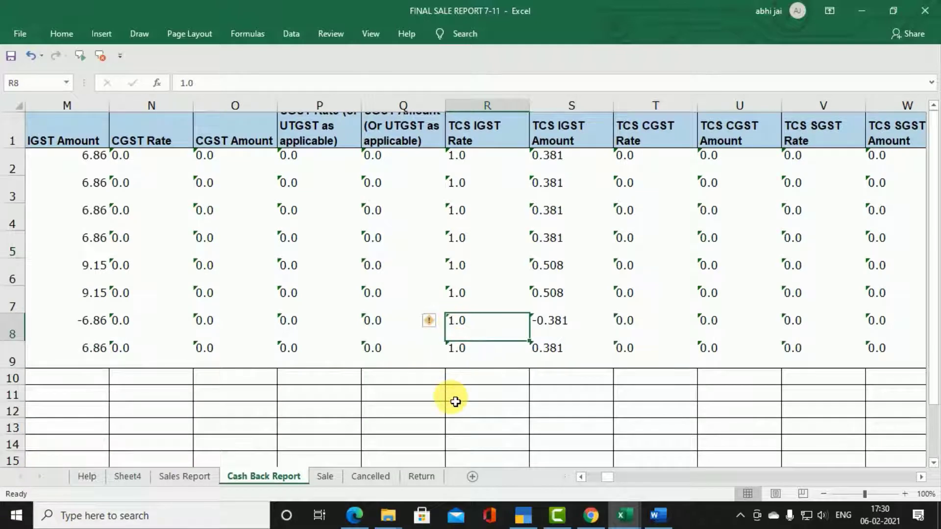
pyautogui.click(626, 522)
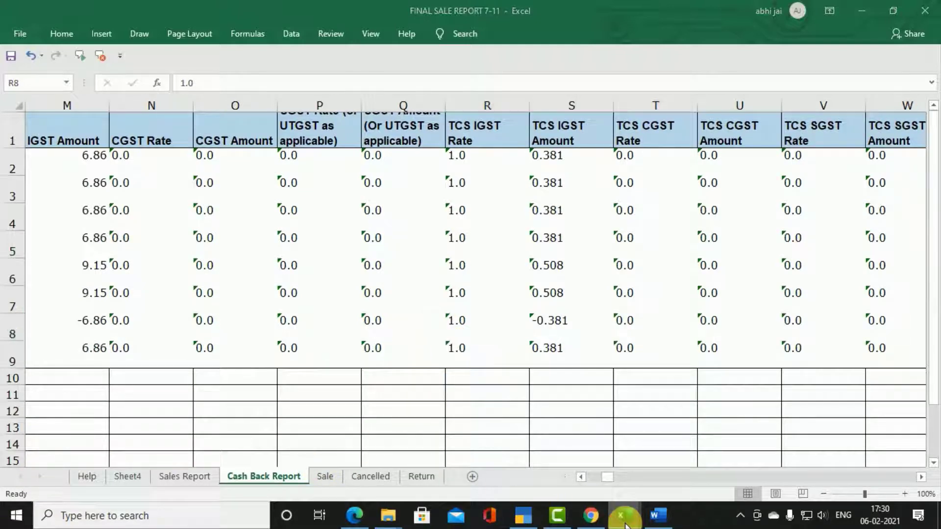
pyautogui.click(381, 472)
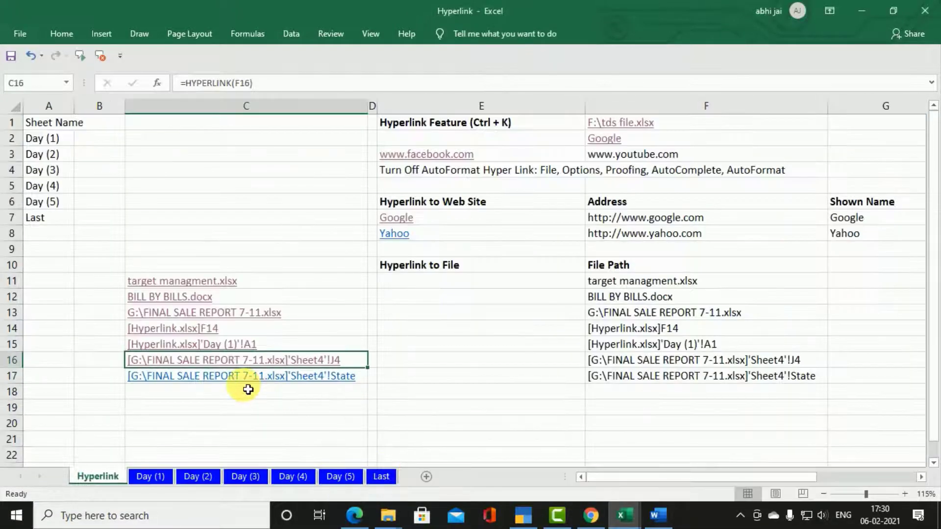
# Change the range name at the end of the link path in cell F17 to data
pyautogui.click(308, 393)
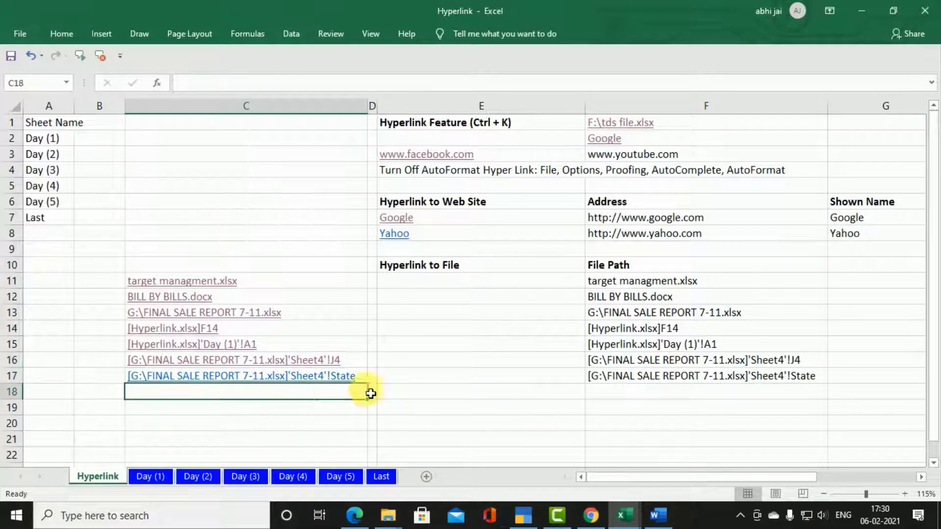
pyautogui.click(809, 381)
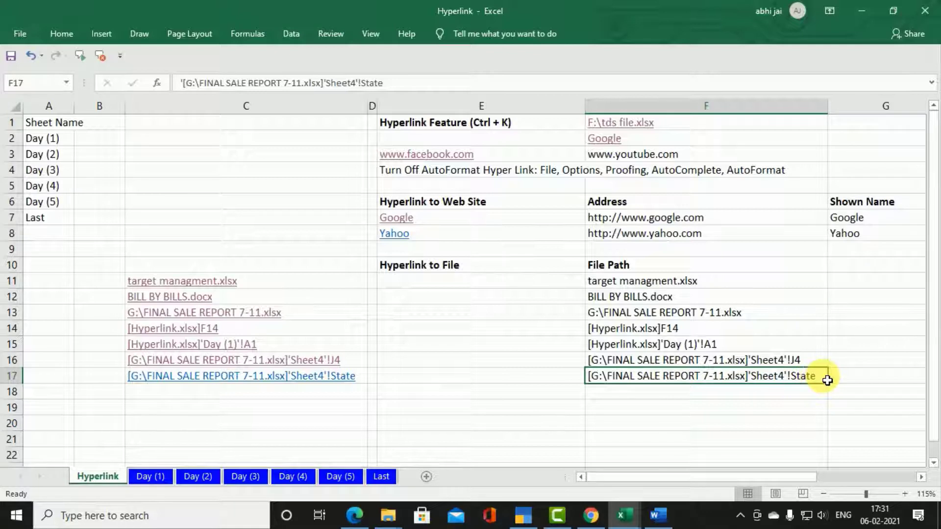
pyautogui.doubleClick(827, 380)
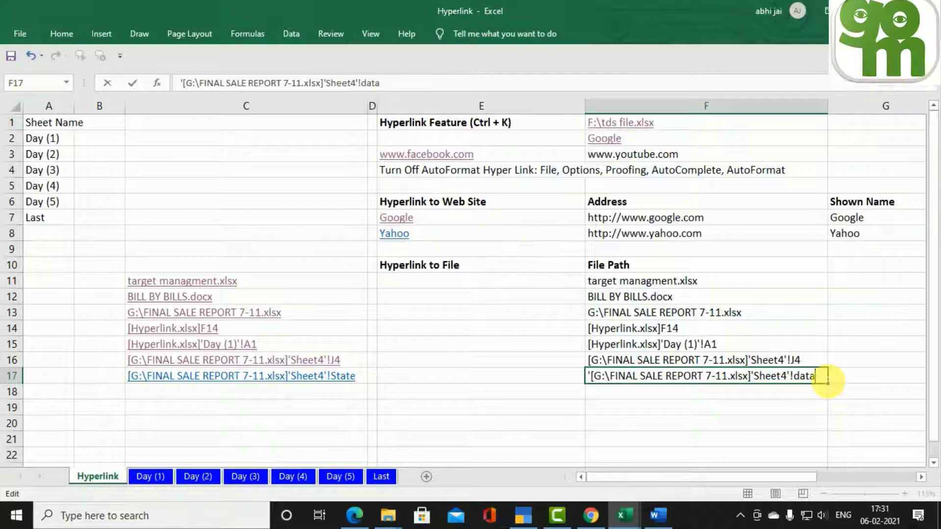
pyautogui.press('Return')
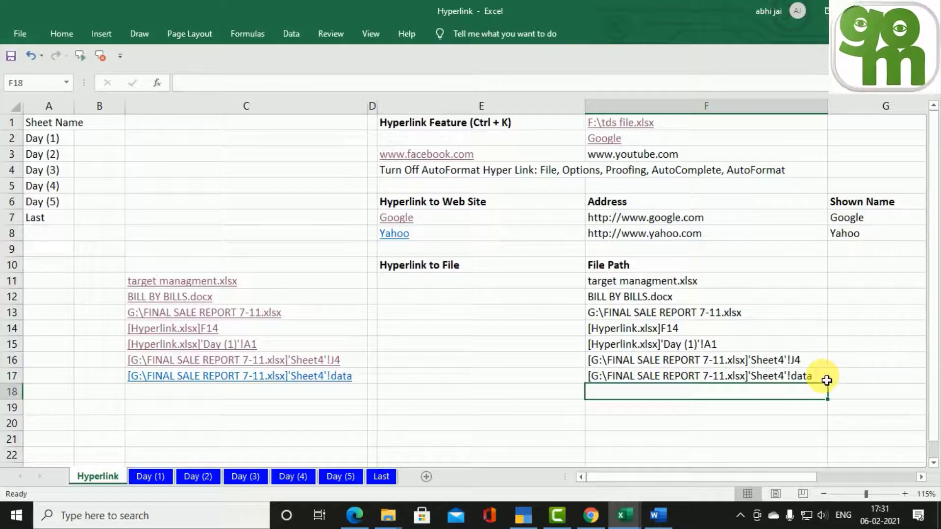
# Test the C17 link to the data range on Sheet4, and return to the Hyperlink workbook
pyautogui.click(246, 378)
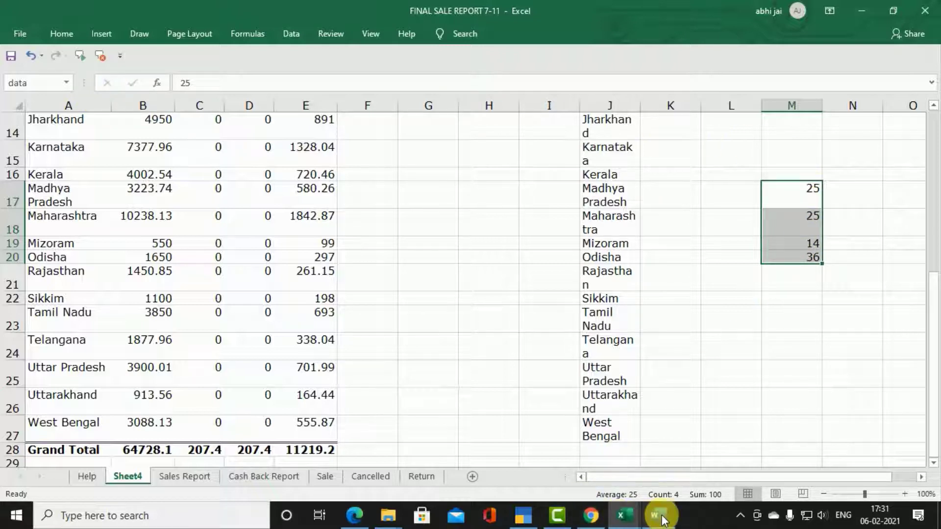
pyautogui.moveTo(662, 519)
pyautogui.moveTo(630, 514)
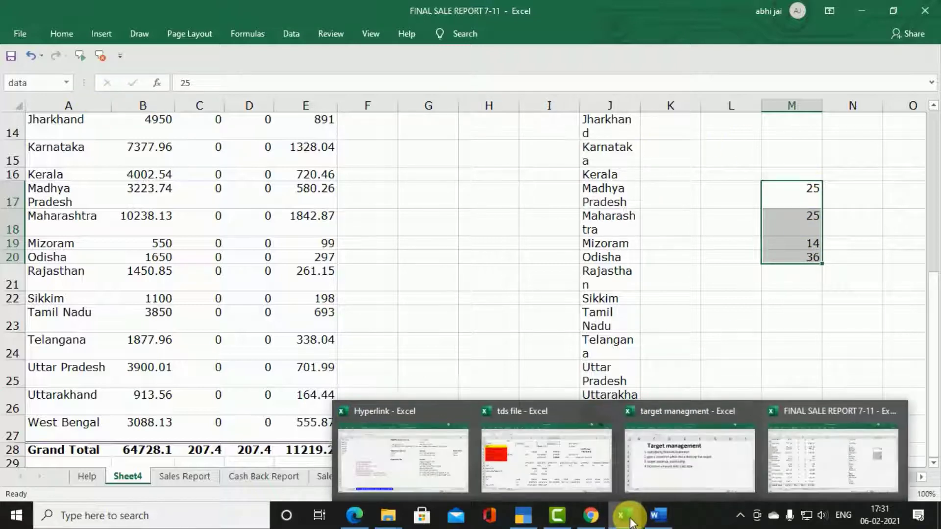
pyautogui.click(409, 490)
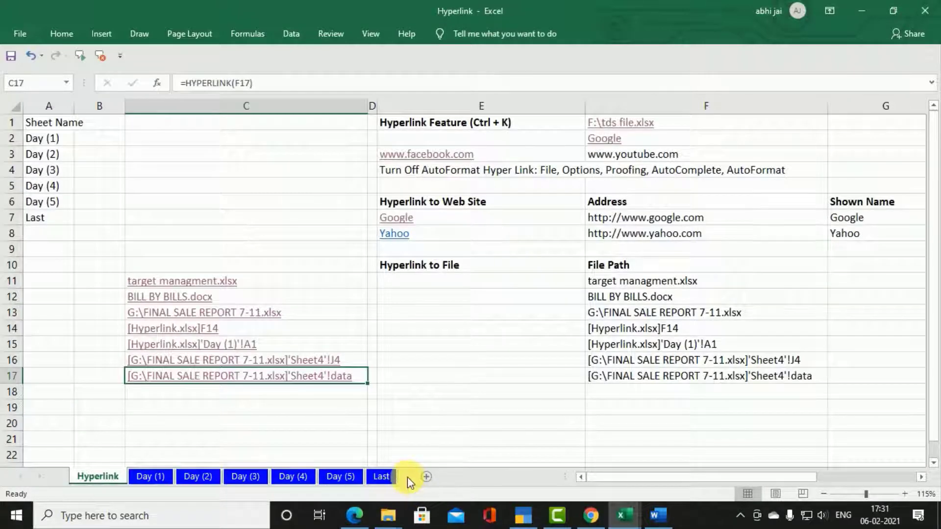
# Review the file path entries in F11:F17, comparing how file, cell, sheet and named-range targets are written
pyautogui.moveTo(622, 282); pyautogui.dragTo(640, 385)
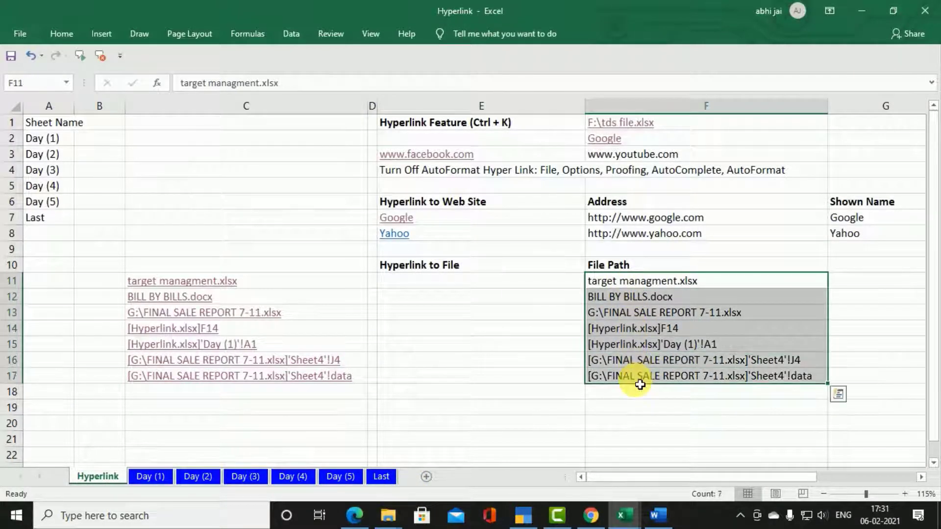
pyautogui.click(648, 348)
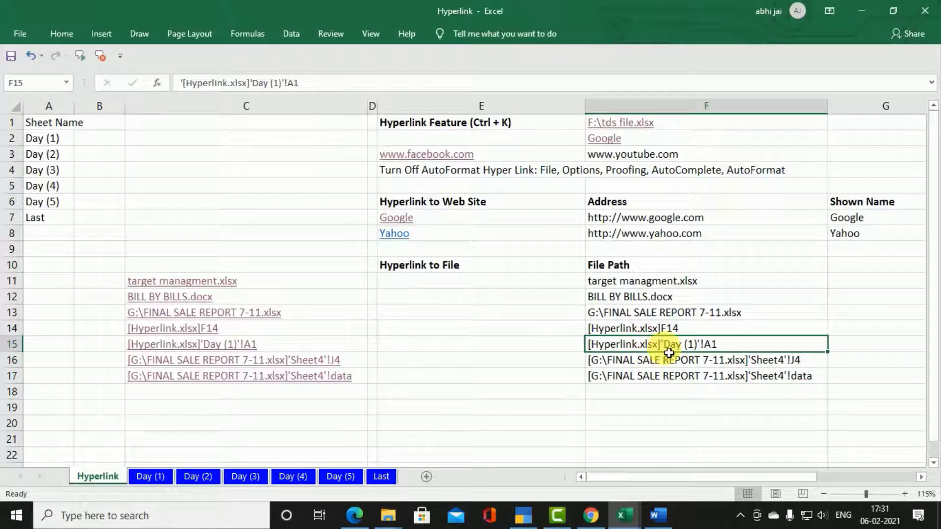
pyautogui.click(636, 393)
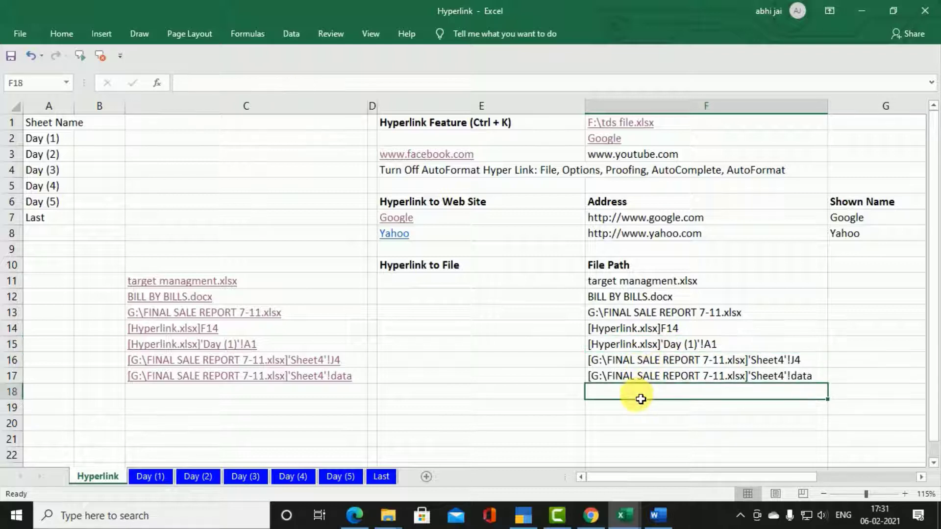
pyautogui.click(638, 359)
pyautogui.click(632, 329)
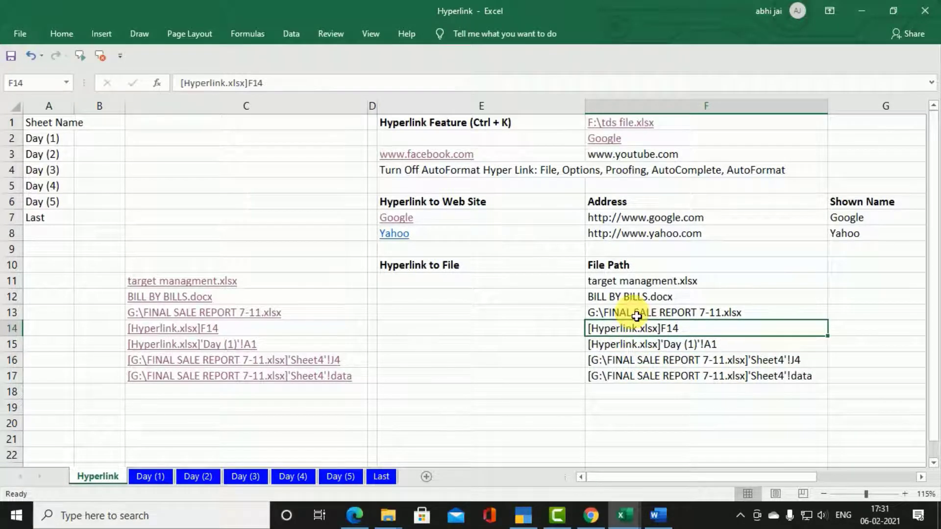
pyautogui.click(639, 295)
pyautogui.click(626, 314)
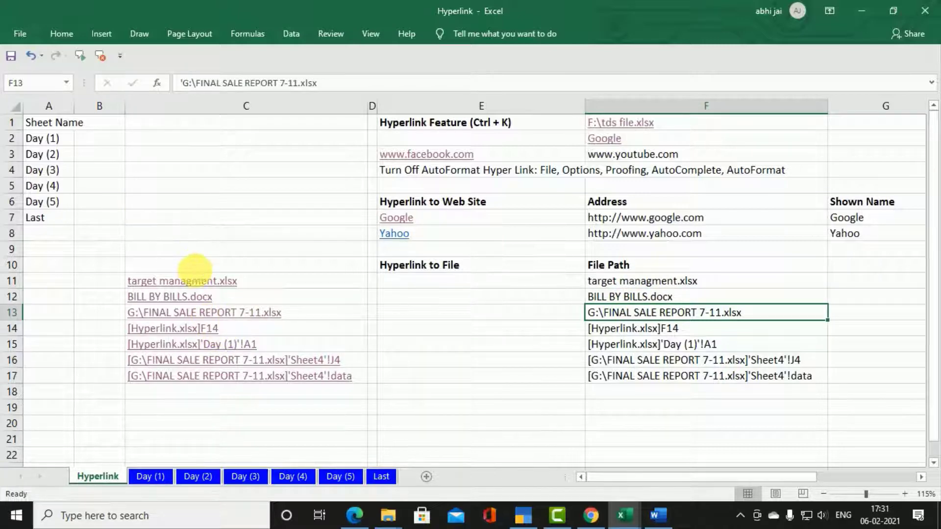
# Enter the # symbol in cell A9 below the sheet name list
pyautogui.scroll(1, 197, 273)
pyautogui.moveTo(636, 479); pyautogui.dragTo(563, 478)
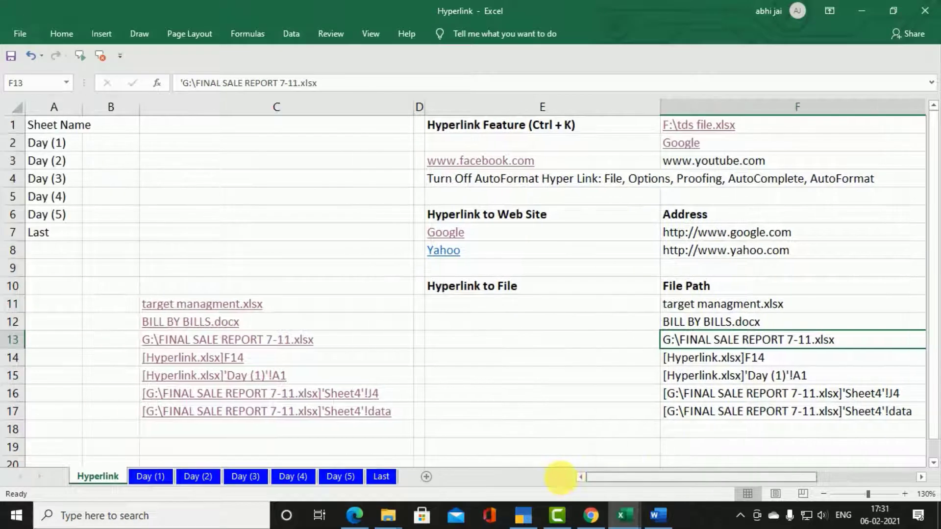
pyautogui.click(116, 148)
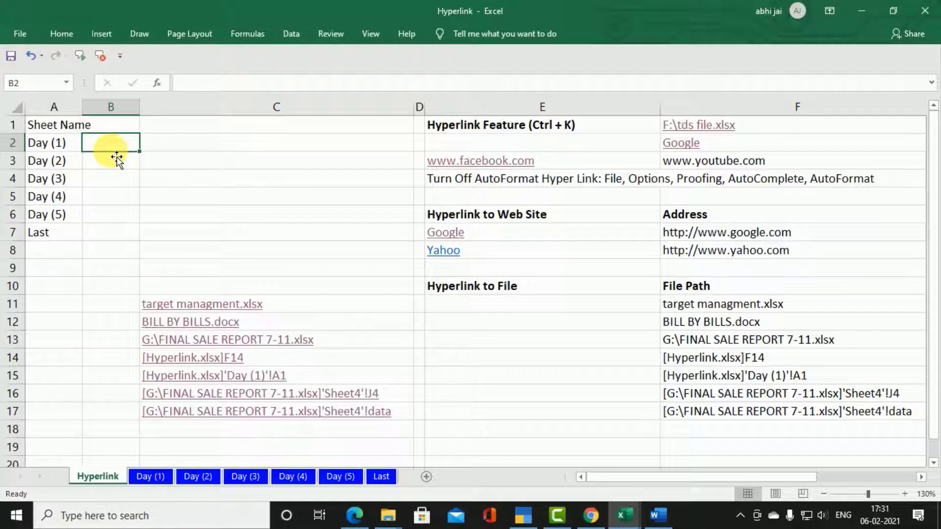
pyautogui.press('Down')
pyautogui.press('Down')
pyautogui.press('Down')
pyautogui.press('Down')
pyautogui.press('Down')
pyautogui.press('Down')
pyautogui.press('Down')
pyautogui.press('Left')
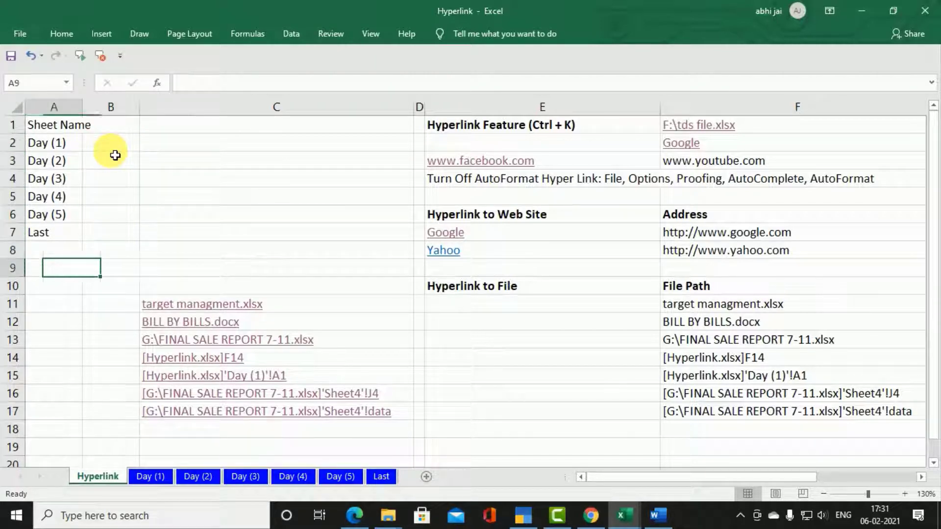
pyautogui.write('#')
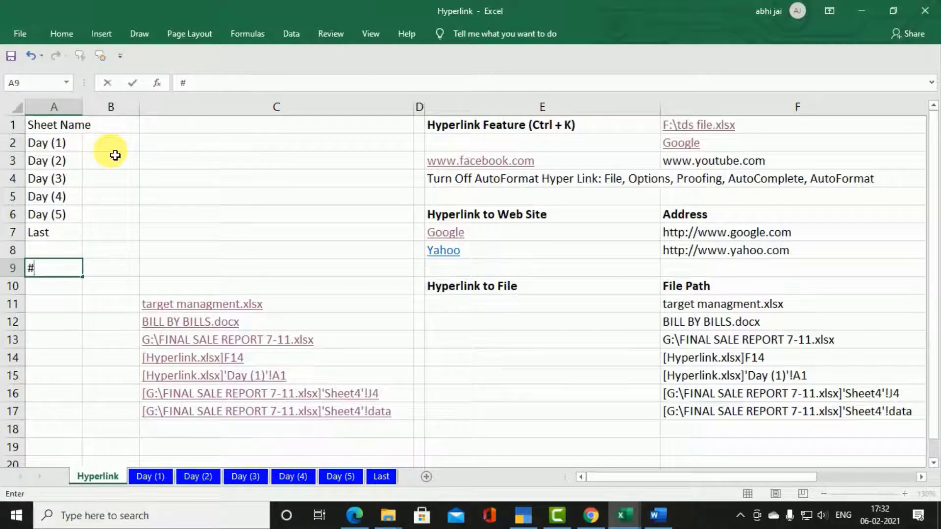
pyautogui.press('Return')
# Build the formula =HYPERLINK("#"&"'"&A2&"'!A1") in cell B2 beside the Day (1) sheet name
pyautogui.press('Up')
pyautogui.press('Up')
pyautogui.press('Up')
pyautogui.press('Up')
pyautogui.press('Up')
pyautogui.press('Up')
pyautogui.press('Up')
pyautogui.press('Up')
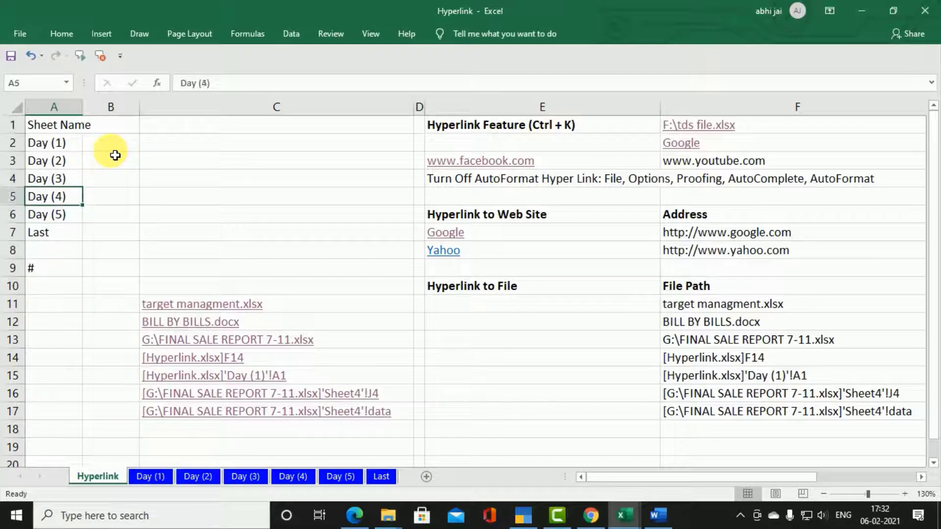
pyautogui.press('Right')
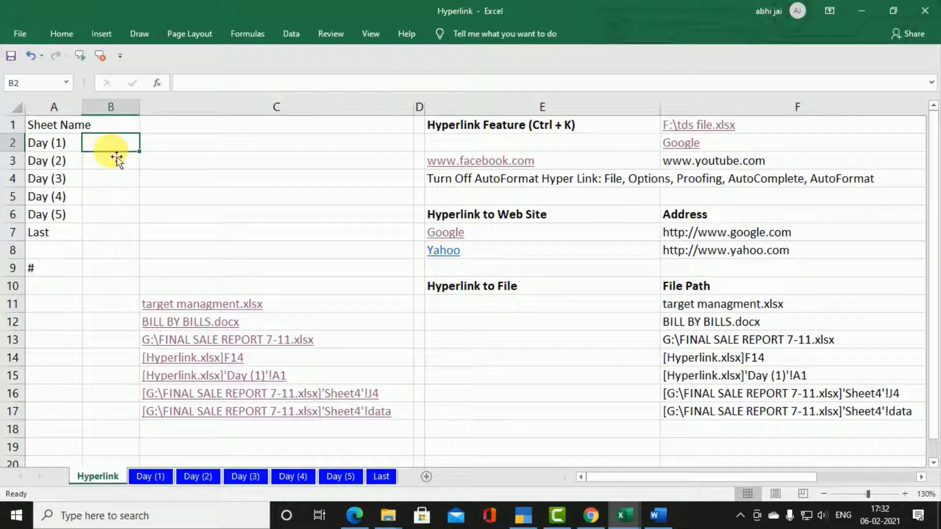
pyautogui.write('=hyp')
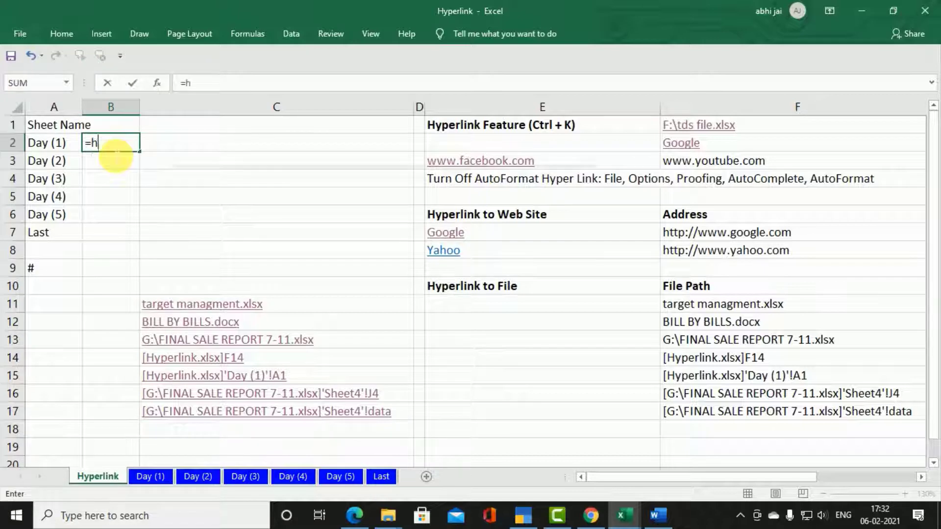
pyautogui.press('Tab')
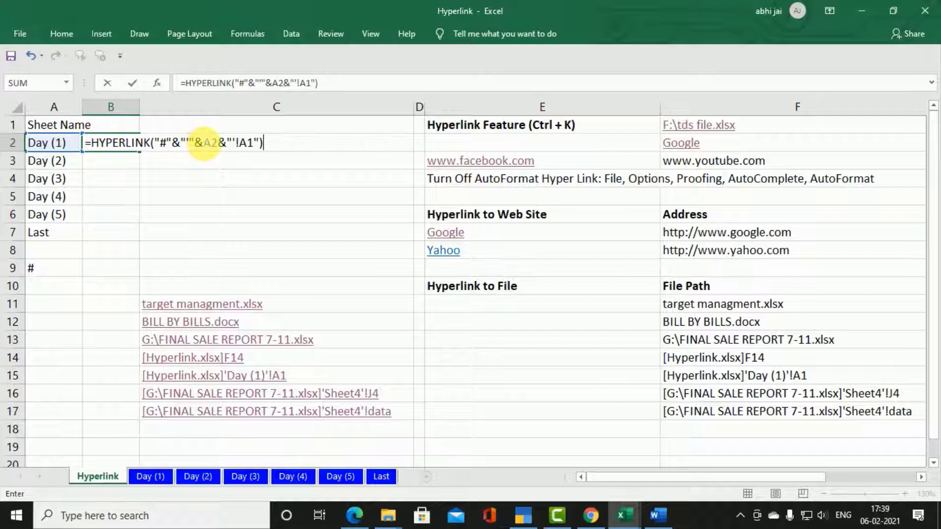
# Retype the apostrophe and closing quotation mark before &A2 in the B2 link formula and commit the formula
pyautogui.click(196, 142)
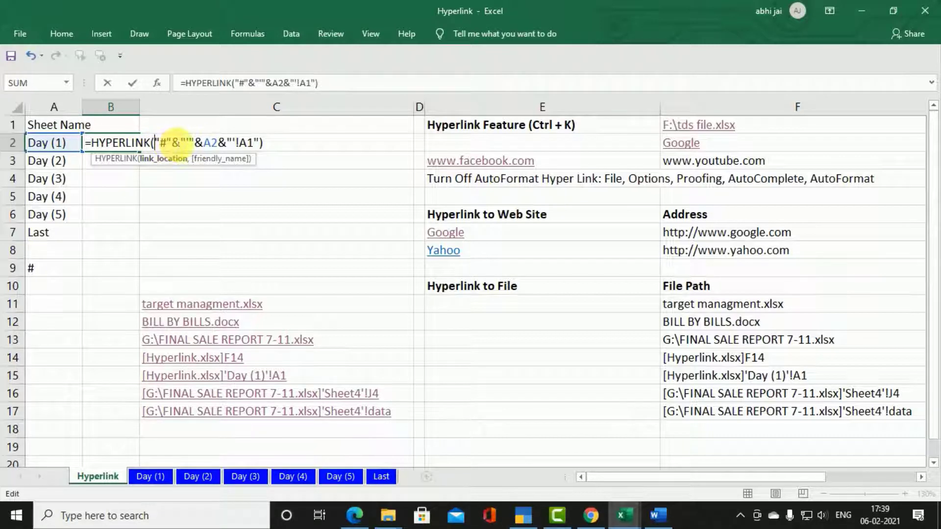
pyautogui.click(172, 142)
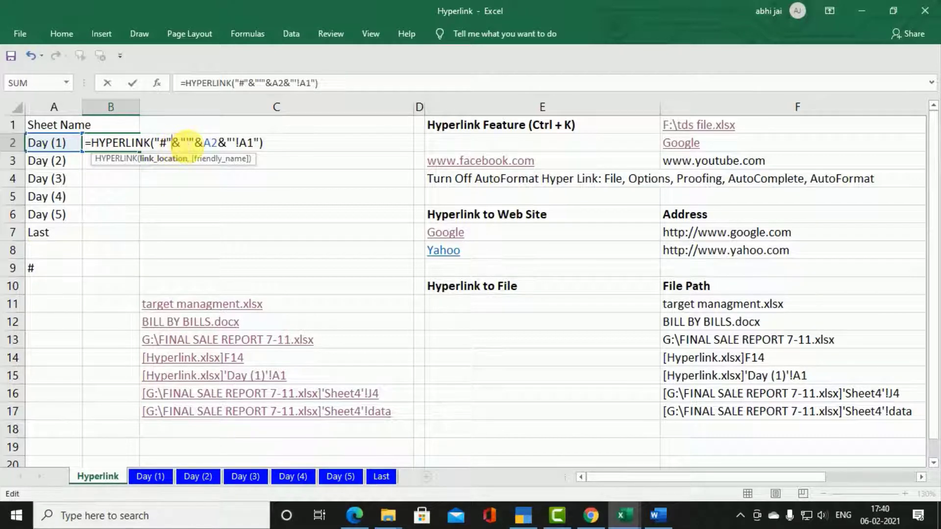
pyautogui.click(187, 142)
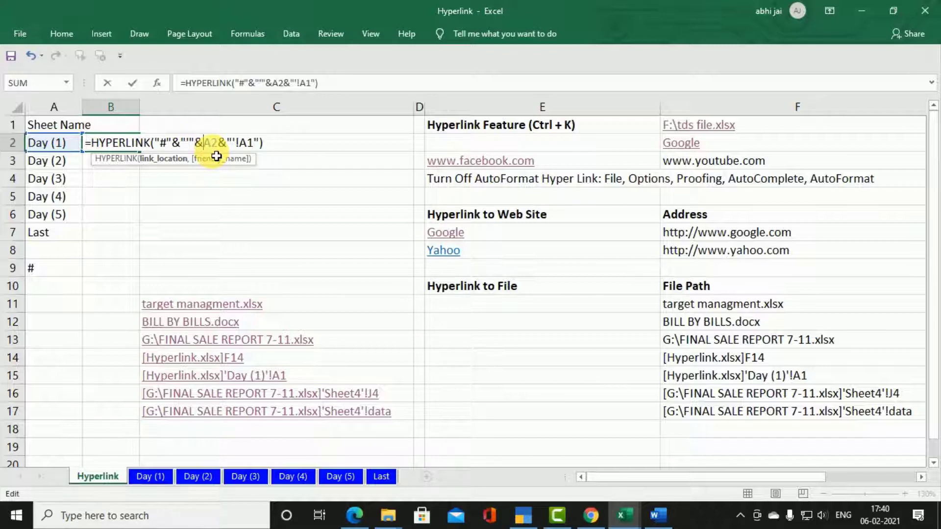
pyautogui.press('BackSpace')
pyautogui.press('BackSpace')
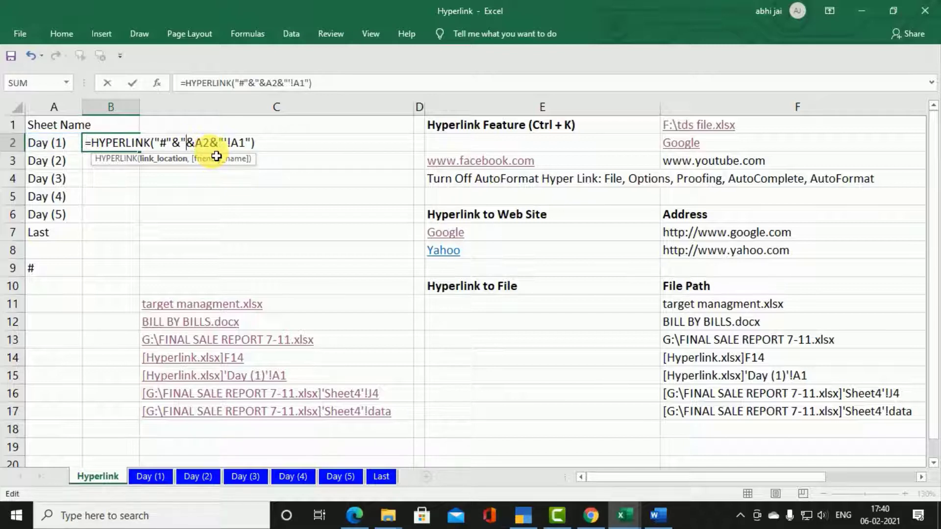
pyautogui.write("'")
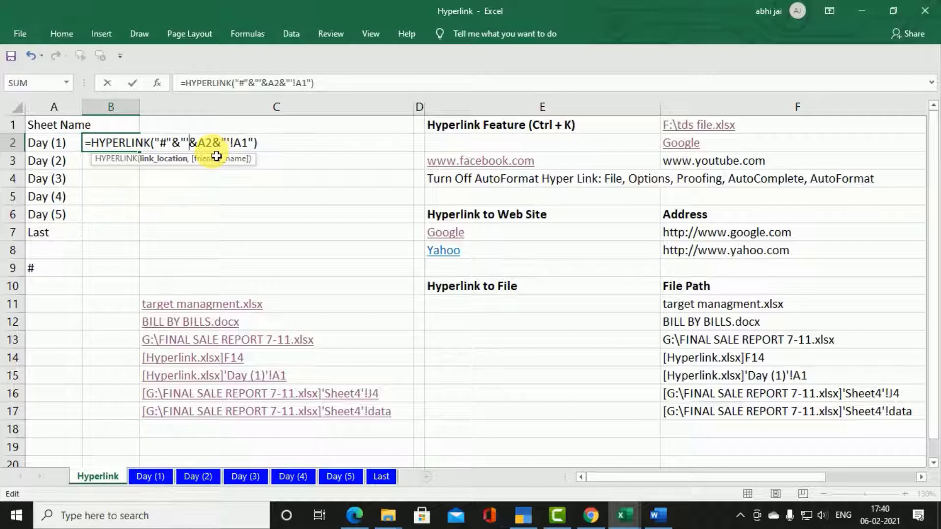
pyautogui.write('"')
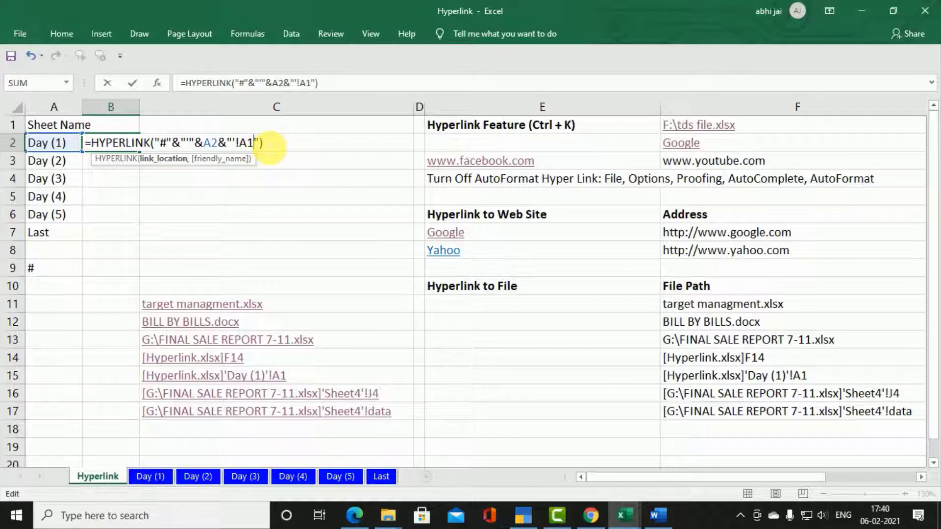
pyautogui.press('Return')
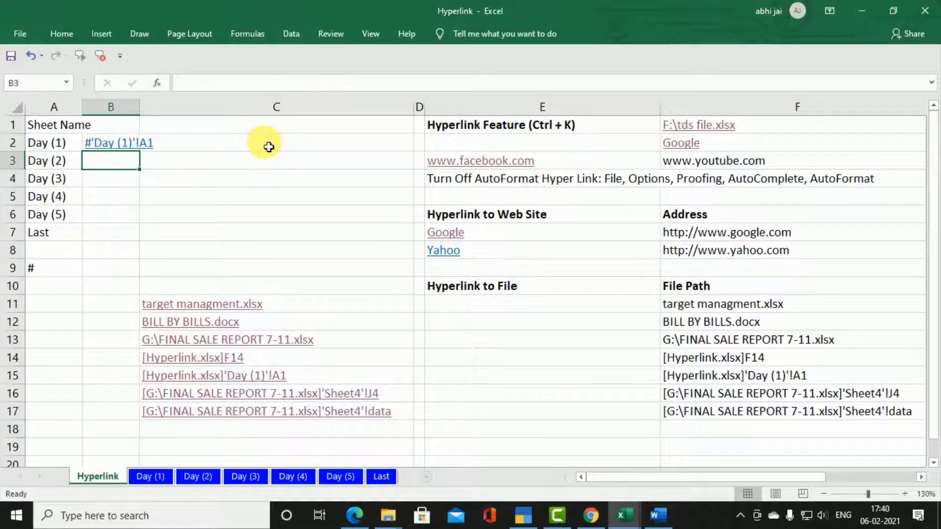
# Fill the B2 link formula down through B7 so every listed sheet name gets its own link
pyautogui.click(105, 128)
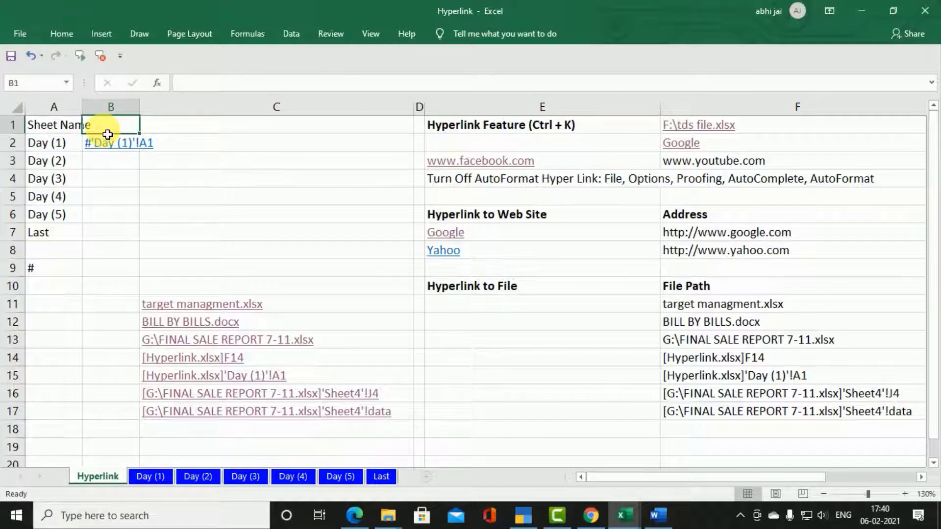
pyautogui.click(197, 142)
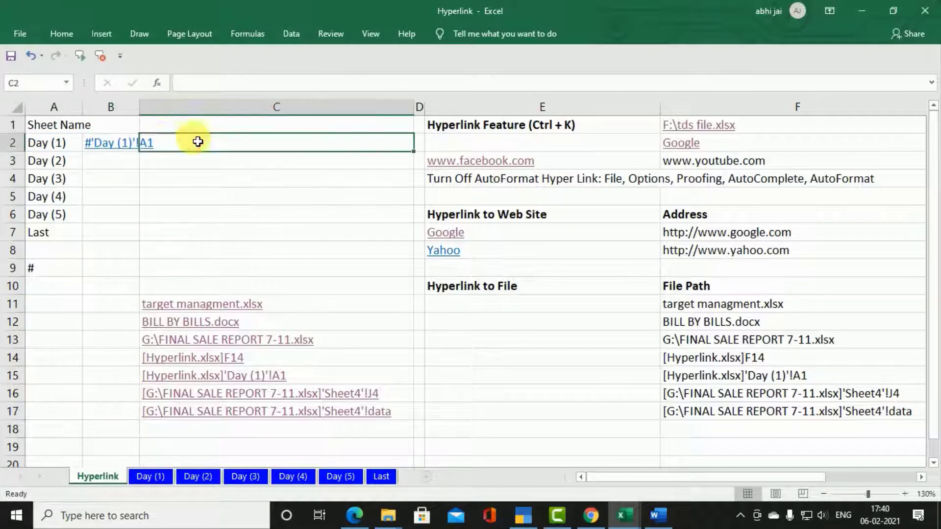
pyautogui.click(138, 147)
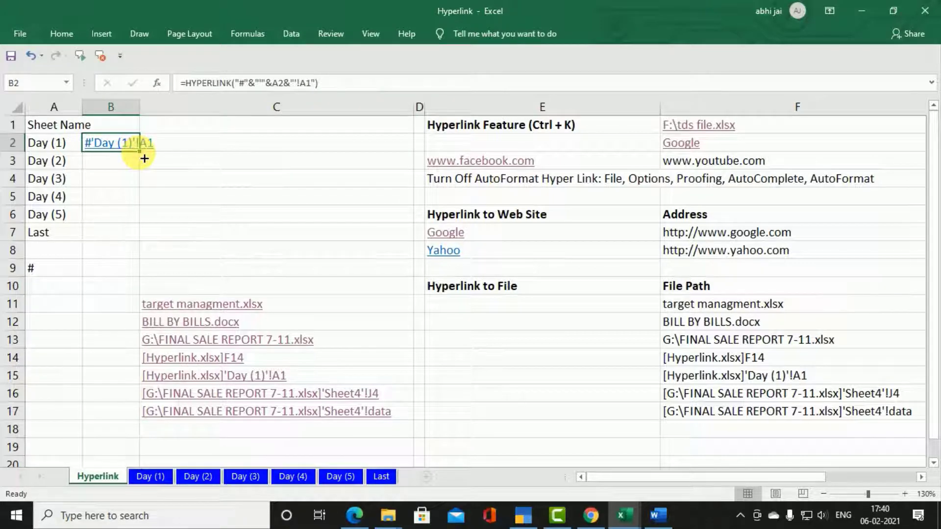
pyautogui.doubleClick(145, 159)
pyautogui.click(277, 184)
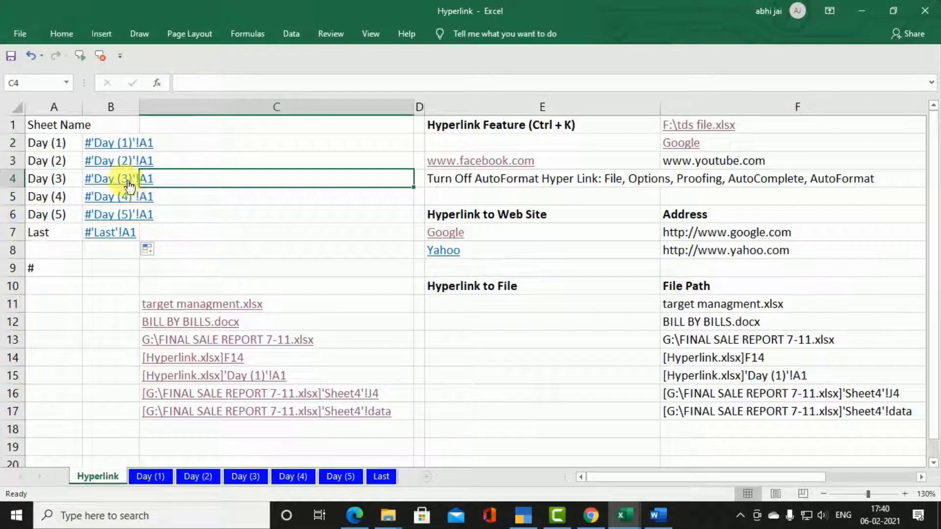
# Test the links in B2:B5 to the sheets Day (1) through Day (4), returning to the Hyperlink sheet between them
pyautogui.click(103, 144)
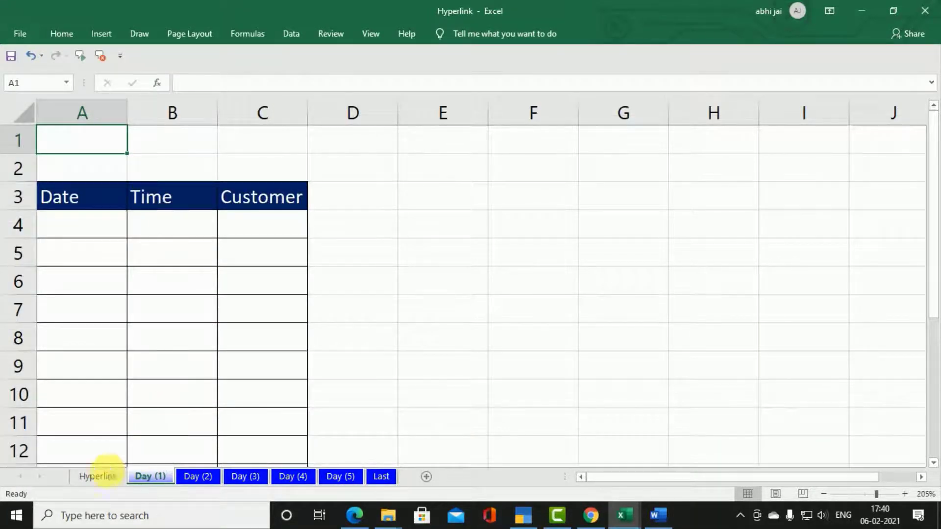
pyautogui.click(94, 477)
pyautogui.click(120, 161)
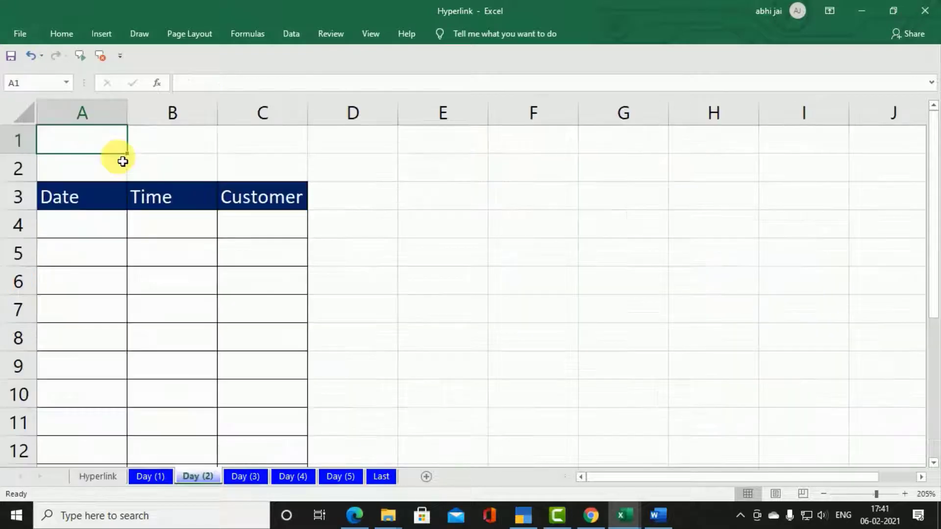
pyautogui.click(95, 477)
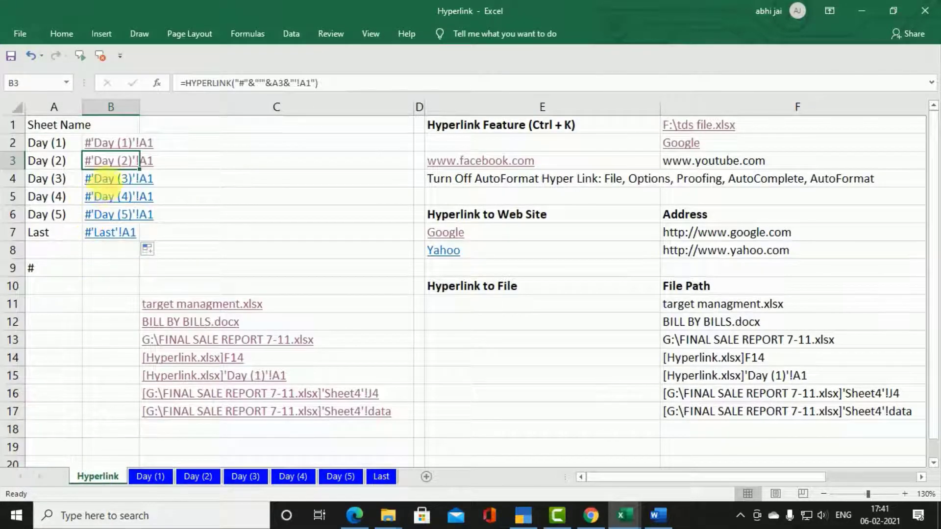
pyautogui.click(101, 177)
pyautogui.click(97, 476)
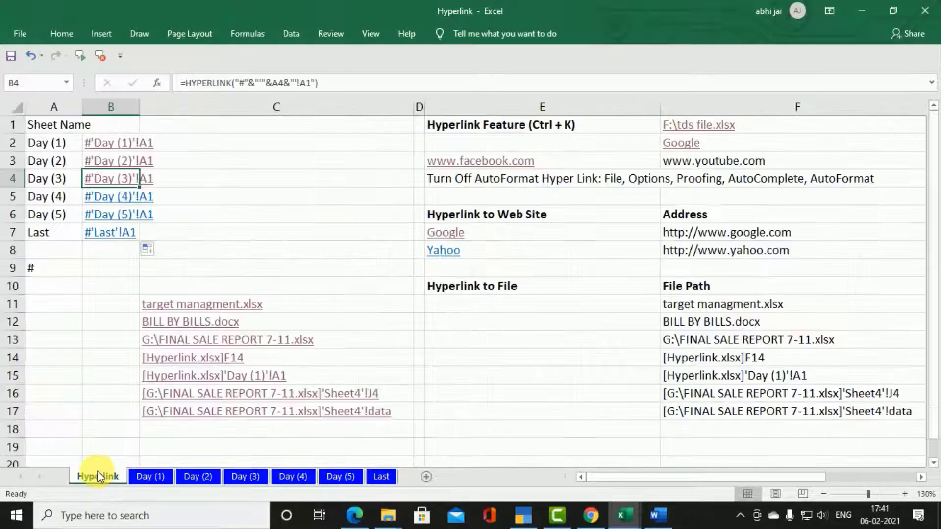
pyautogui.click(106, 196)
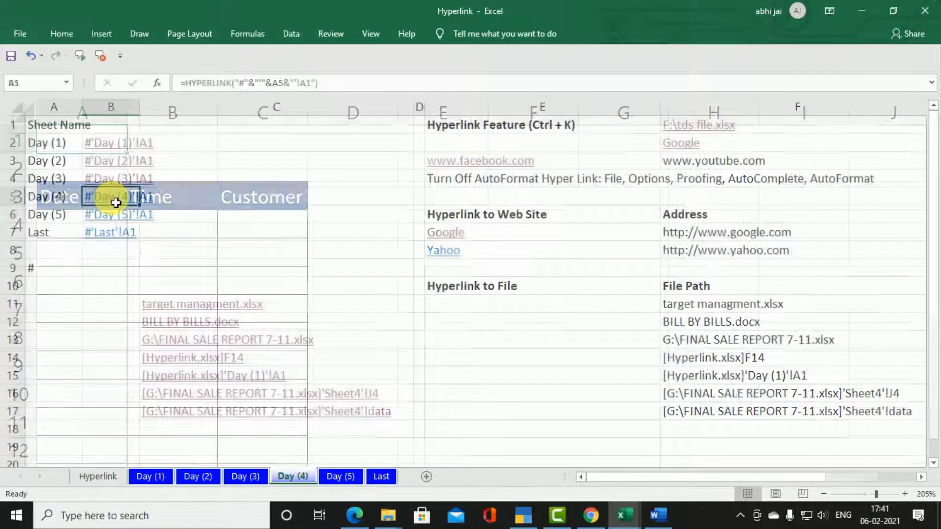
# Group the sheets Day (1) through Last, check the Link command for the group, and ungroup them again on Day (1)
pyautogui.click(156, 478)
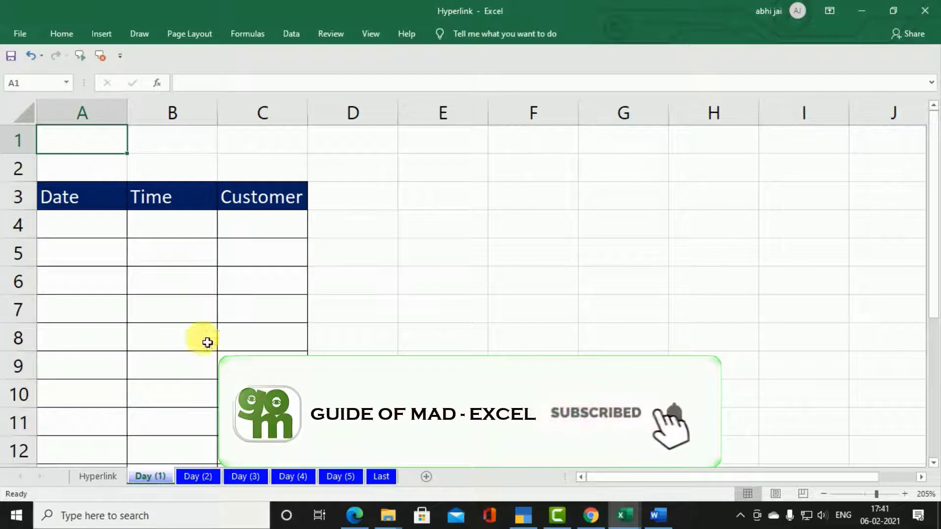
pyautogui.keyDown('shift'); pyautogui.click(198, 476); pyautogui.keyUp('shift')
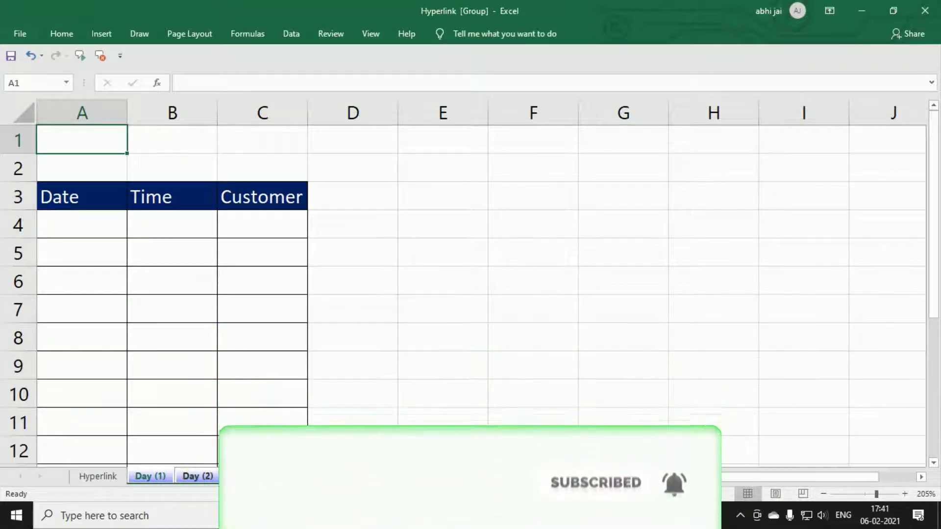
pyautogui.keyDown('shift'); pyautogui.click(338, 476); pyautogui.keyUp('shift')
pyautogui.keyDown('shift'); pyautogui.click(378, 475); pyautogui.keyUp('shift')
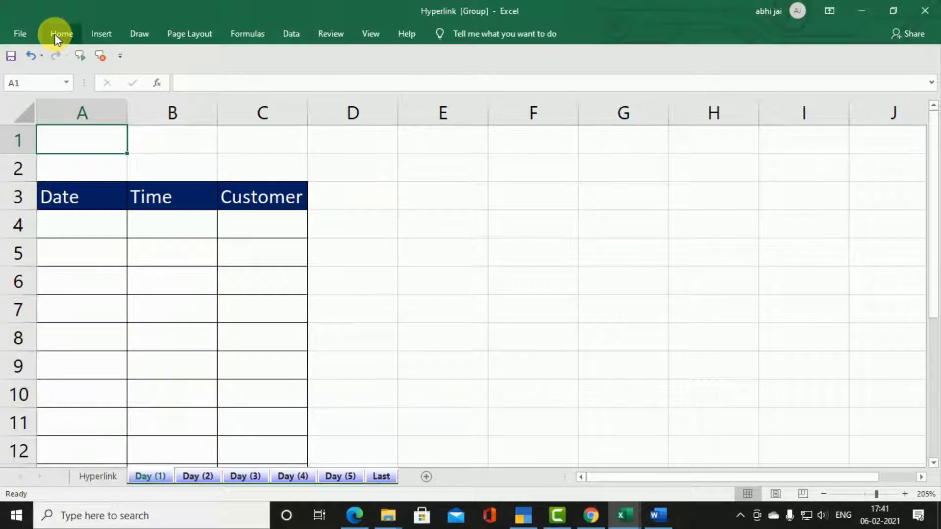
pyautogui.click(110, 36)
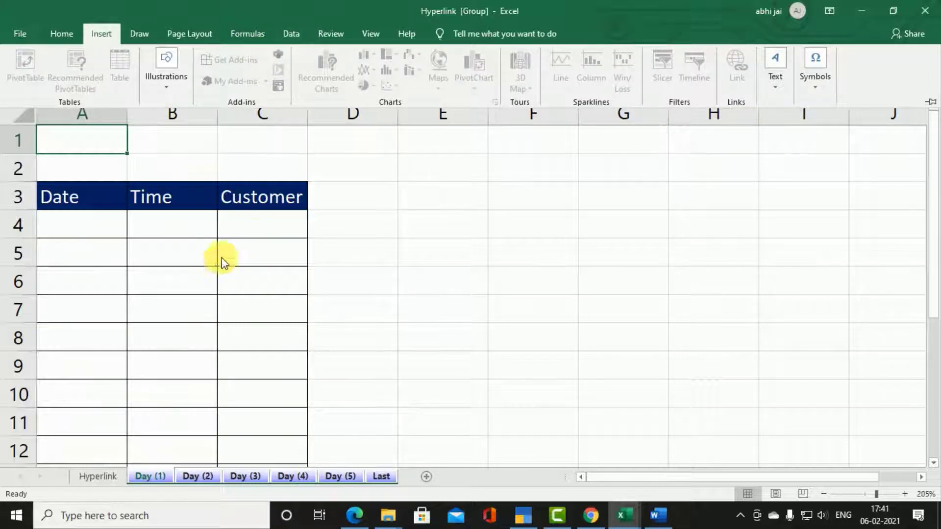
pyautogui.hotkey('ctrl', 'F1')
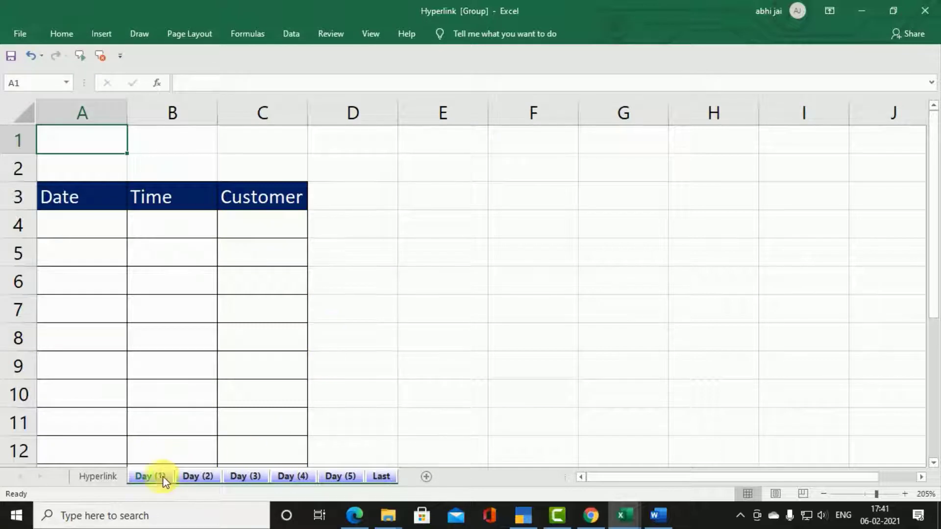
pyautogui.click(448, 426)
pyautogui.doubleClick(473, 402)
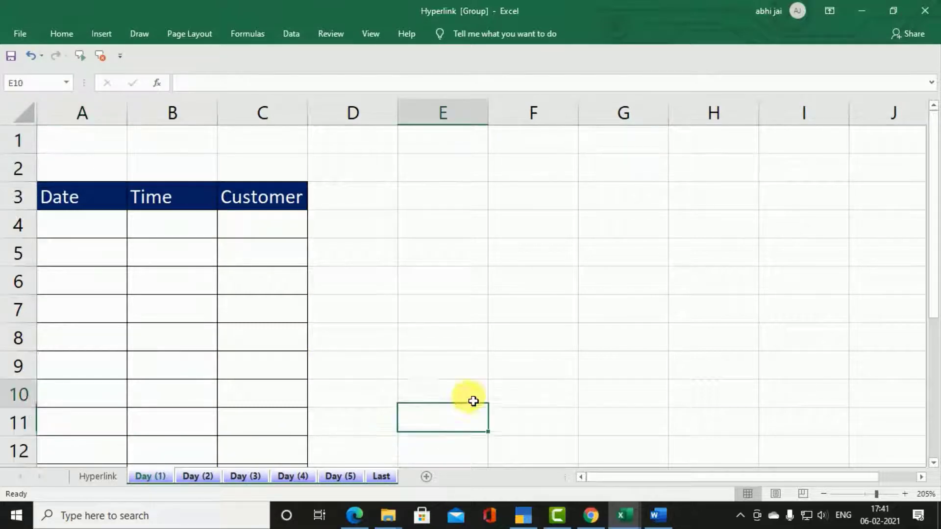
pyautogui.click(109, 475)
pyautogui.click(149, 474)
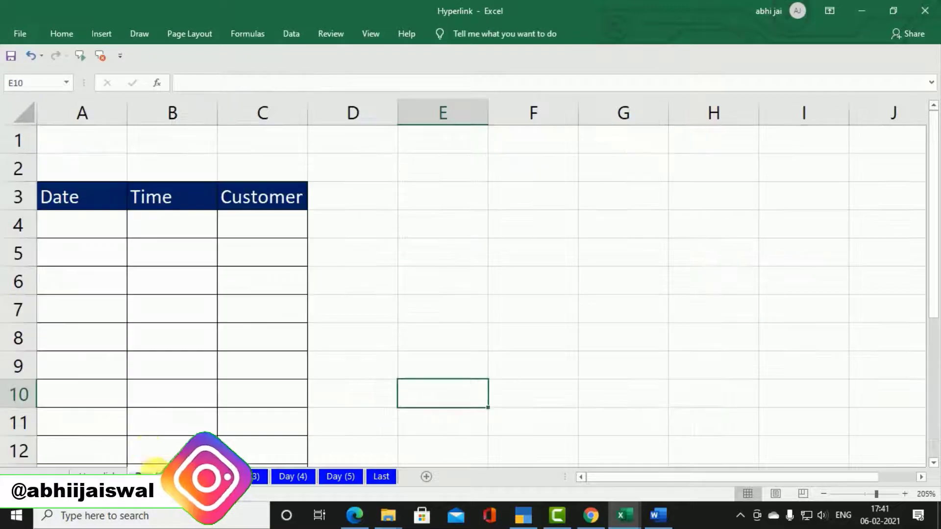
# Insert a link in cell A1 of the Day (1) sheet, displayed as Back and pointing to A1 of the Hyperlink sheet
pyautogui.click(79, 145)
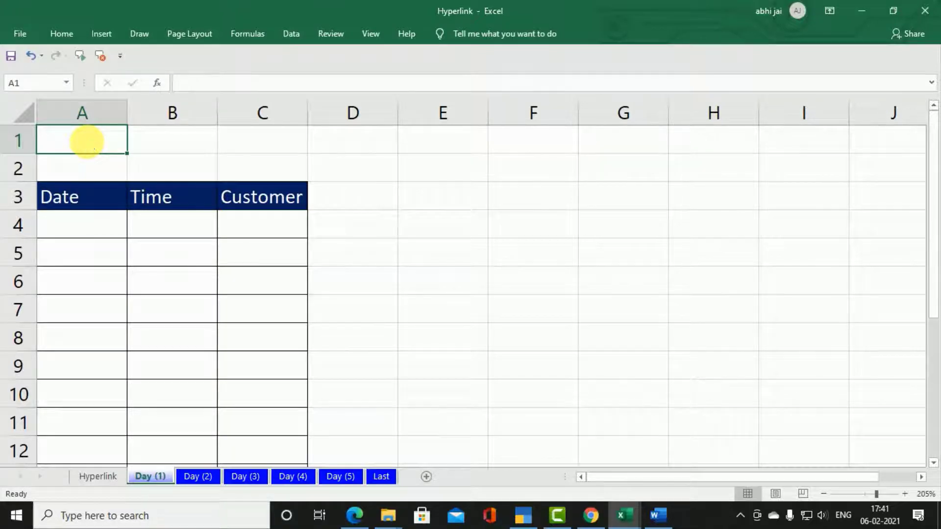
pyautogui.hotkey('ctrl', 'k')
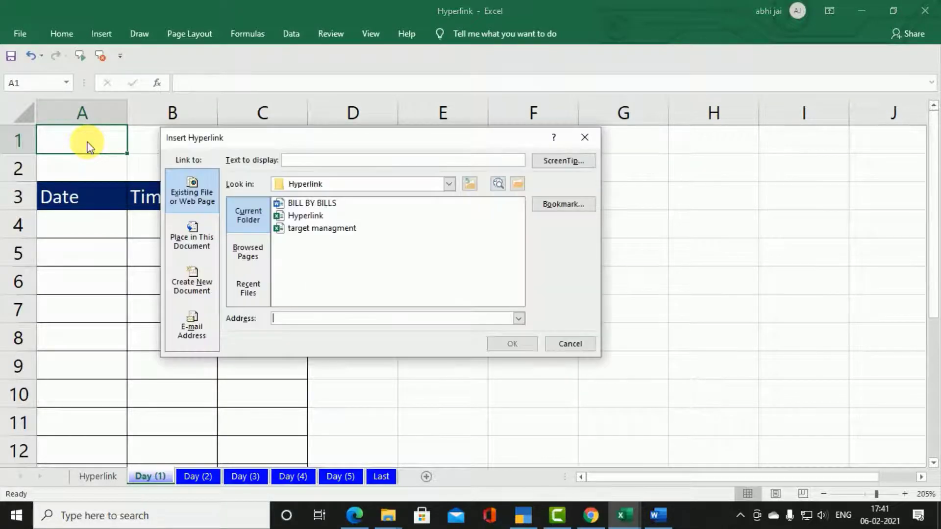
pyautogui.click(194, 243)
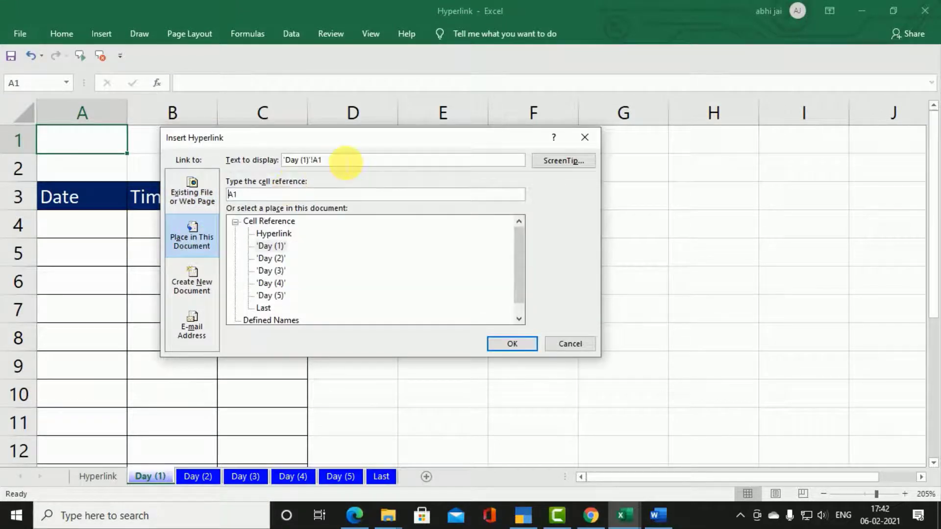
pyautogui.moveTo(346, 162); pyautogui.dragTo(269, 168)
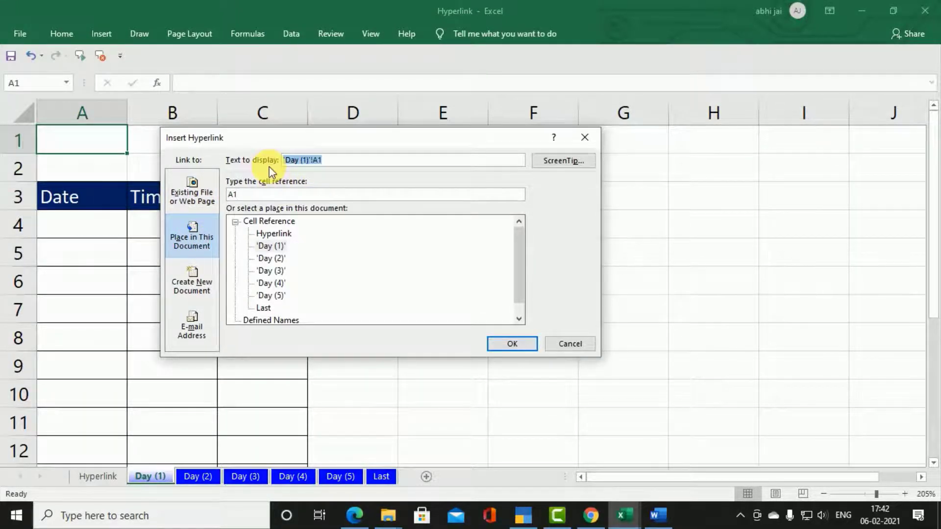
pyautogui.press('BackSpace')
pyautogui.write('Back')
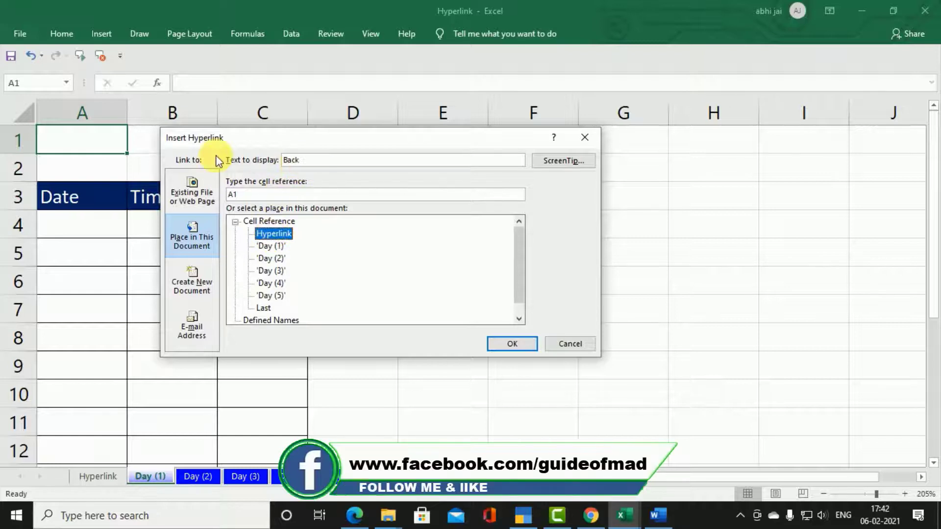
pyautogui.click(512, 344)
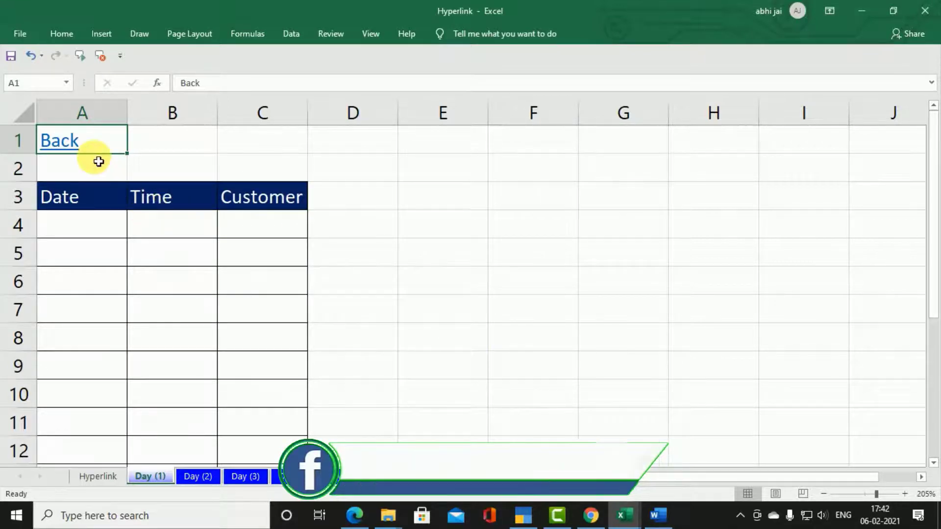
# Copy the Back link from cell A1 of the Day (1) sheet into A1 of the Day (2) sheet
pyautogui.hotkey('ctrl', 'c')
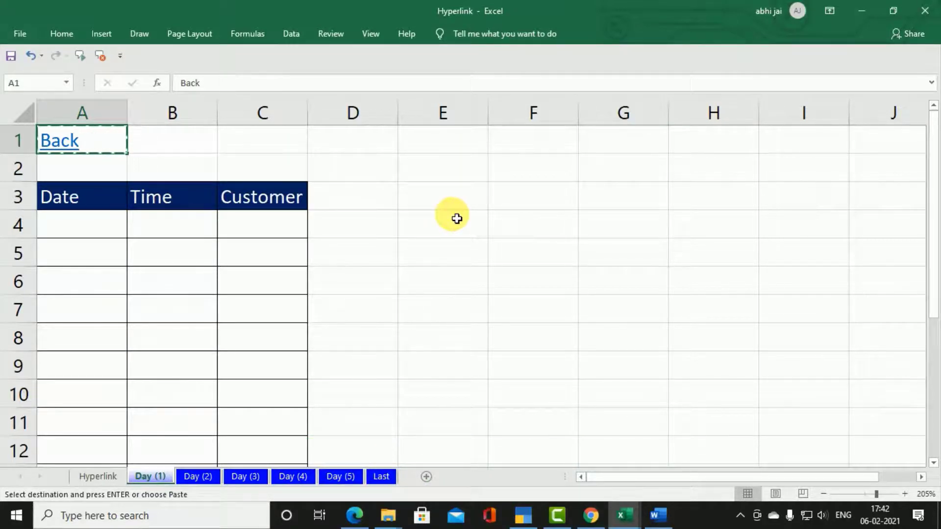
pyautogui.hotkey('ctrl', 'pagedown')
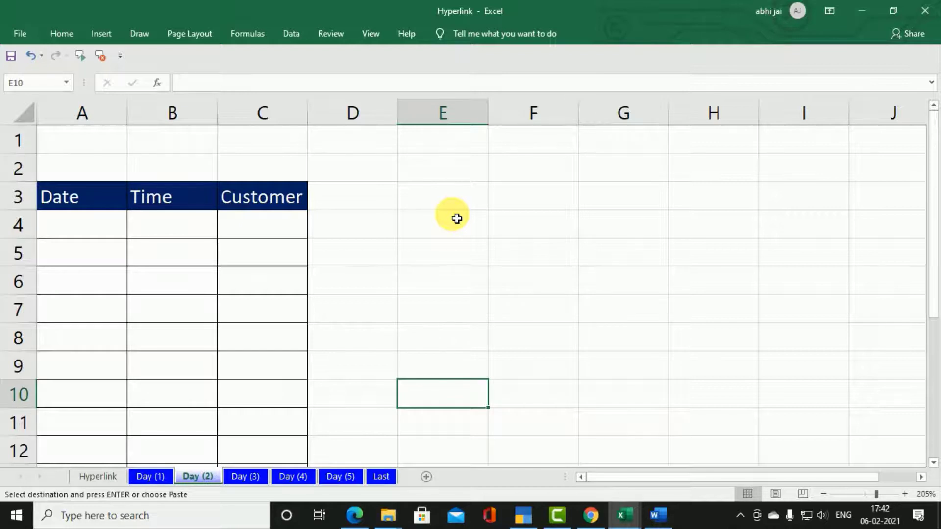
pyautogui.click(43, 134)
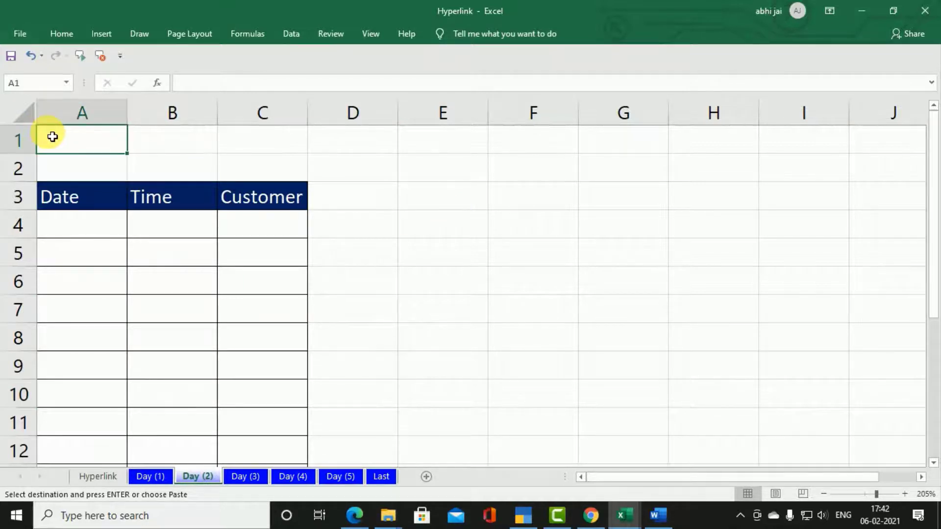
pyautogui.hotkey('ctrl', 'v')
# Copy the Back link from Day (1) again and paste it into cell A1 of the Day (3) sheet
pyautogui.hotkey('ctrl', 'pagedown')
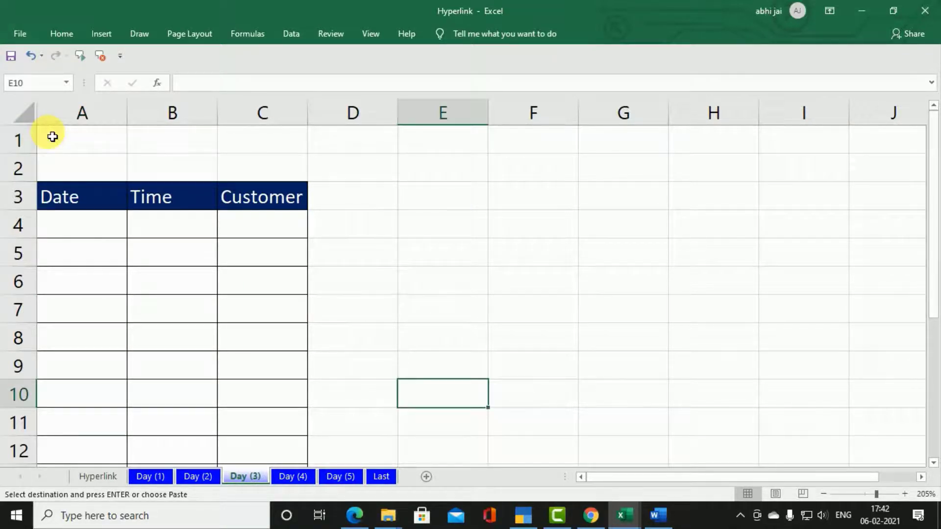
pyautogui.click(52, 136)
pyautogui.press('Escape')
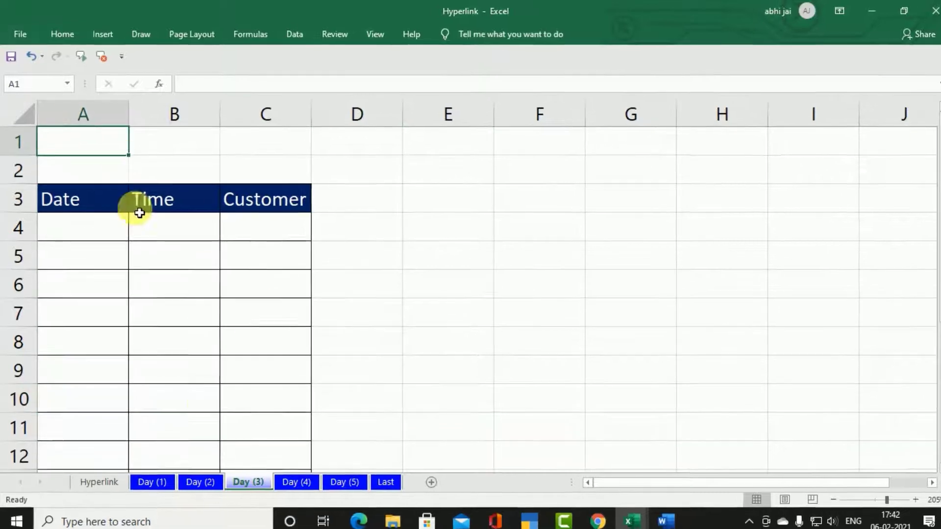
pyautogui.click(156, 476)
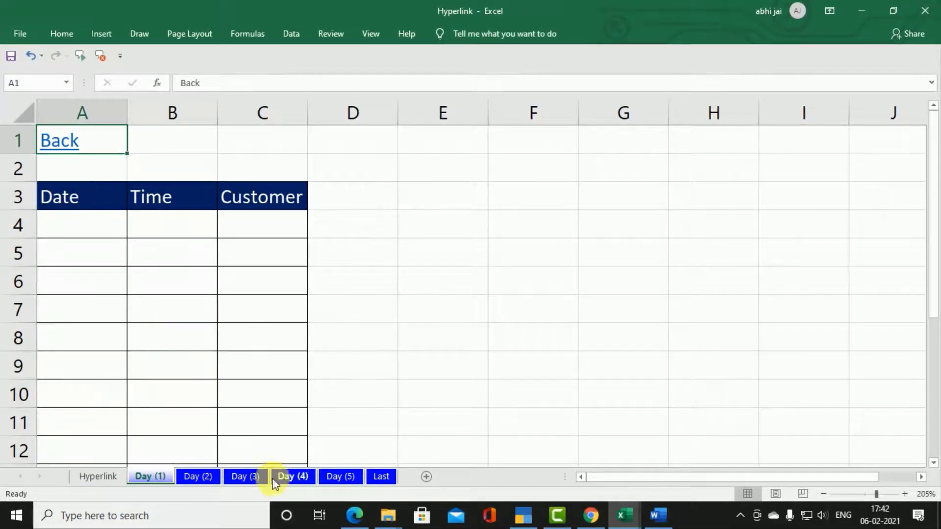
pyautogui.click(252, 477)
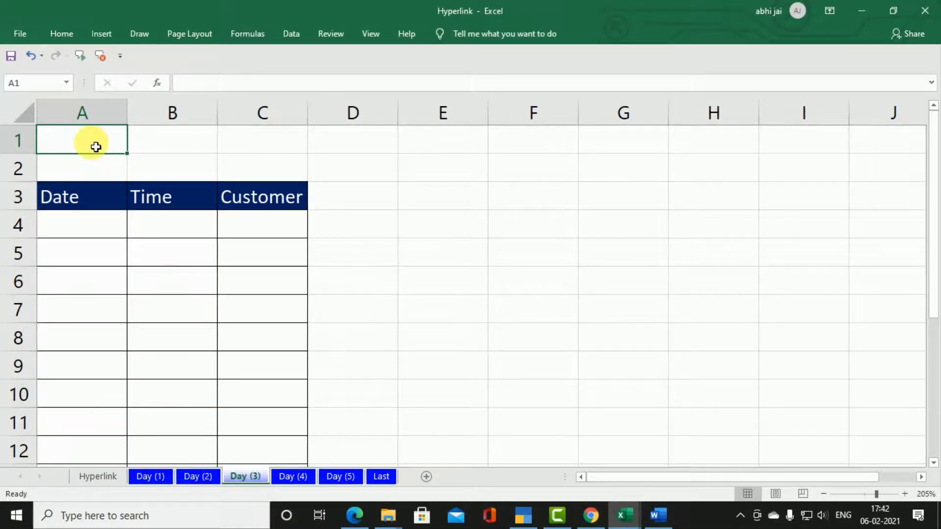
pyautogui.click(150, 477)
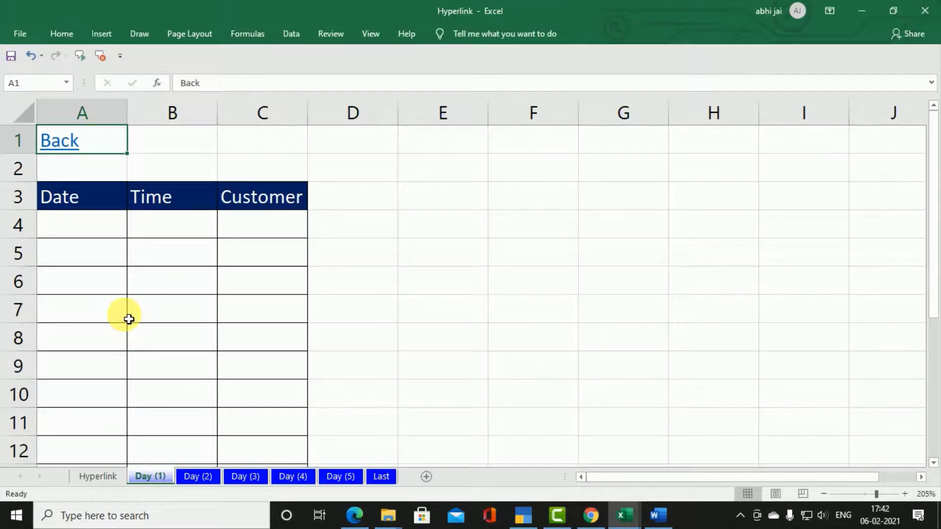
pyautogui.hotkey('ctrl', 'c')
pyautogui.click(252, 475)
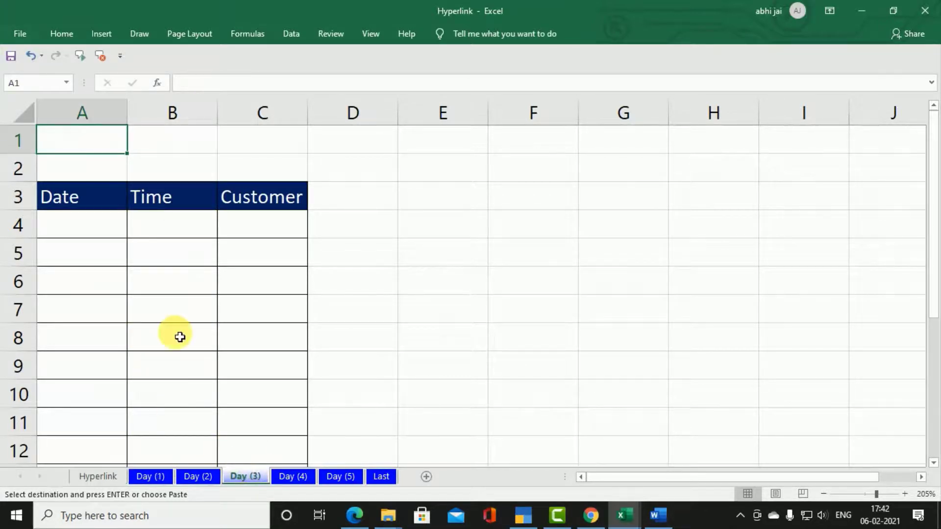
pyautogui.hotkey('ctrl', 'v')
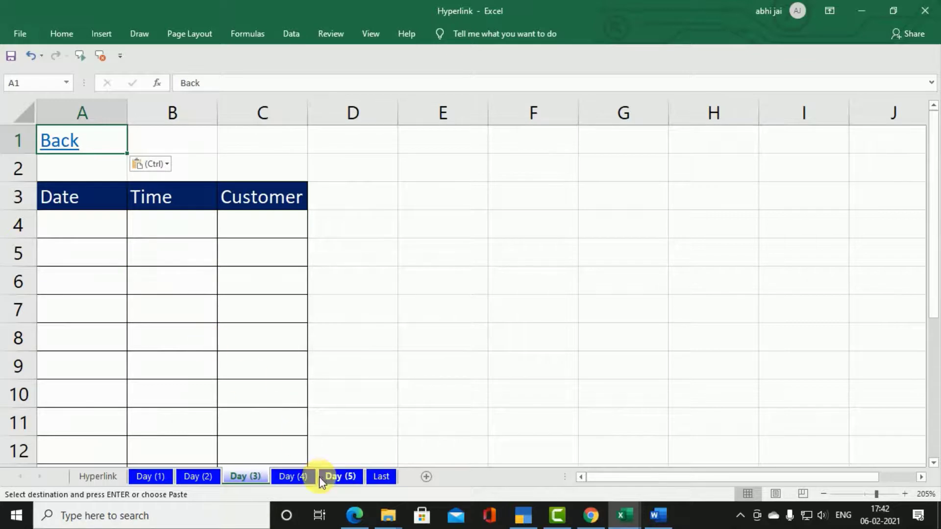
# Paste the copied Back link into cell A1 of the Day (4), Day (5) and Last sheets
pyautogui.click(305, 477)
pyautogui.click(84, 138)
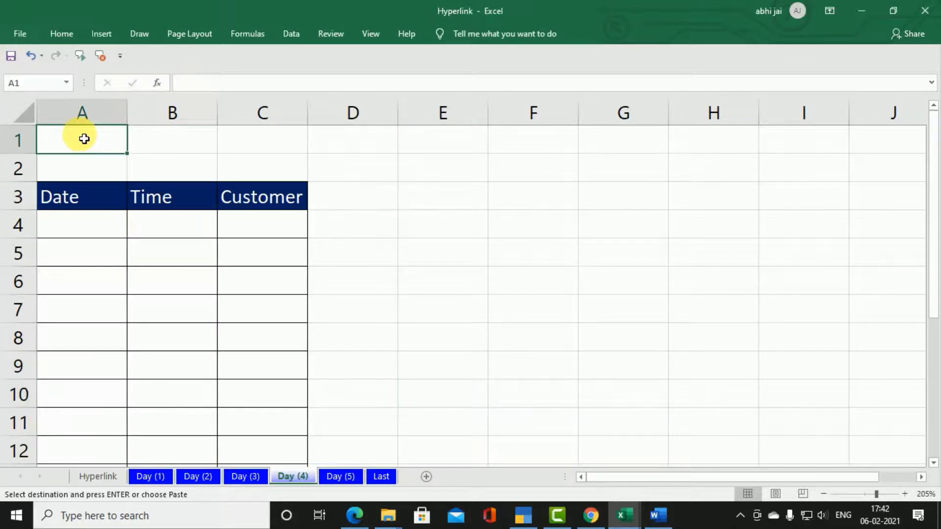
pyautogui.hotkey('ctrl', 'v')
pyautogui.click(334, 475)
pyautogui.click(107, 152)
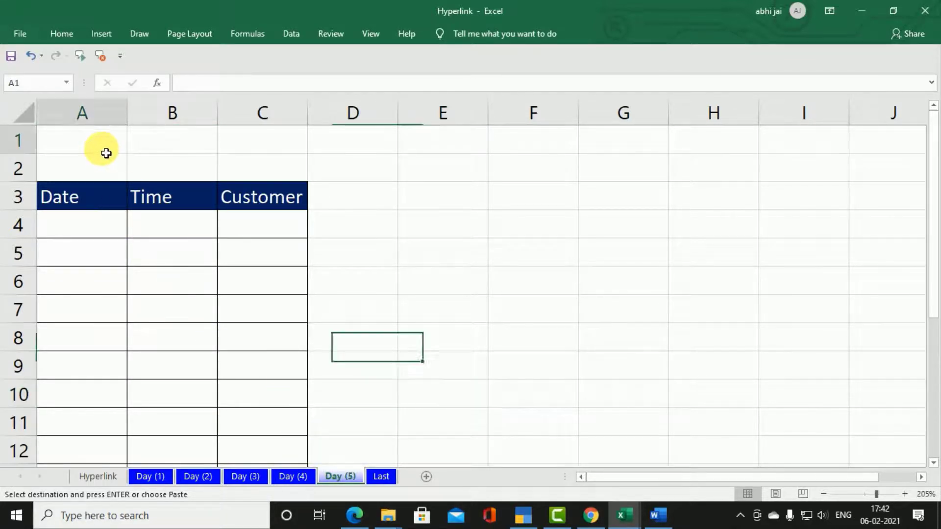
pyautogui.hotkey('ctrl', 'v')
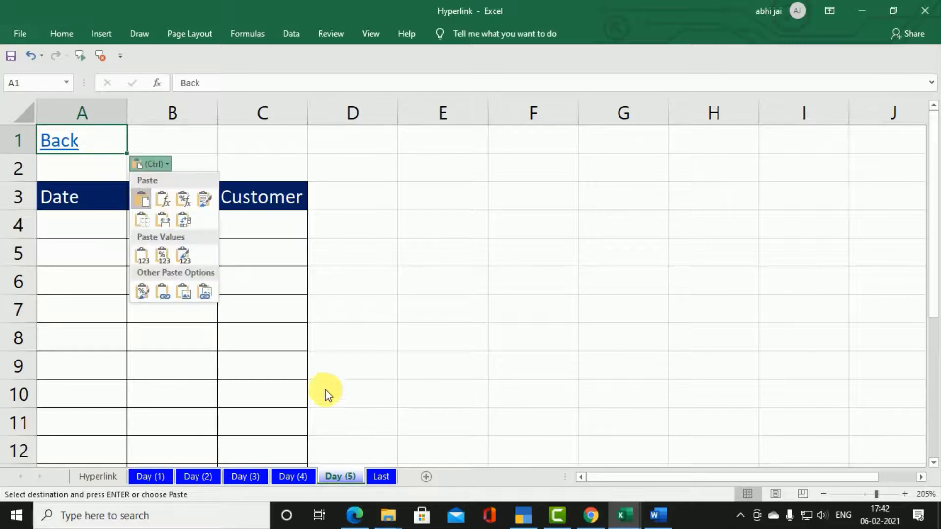
pyautogui.click(381, 478)
pyautogui.click(104, 145)
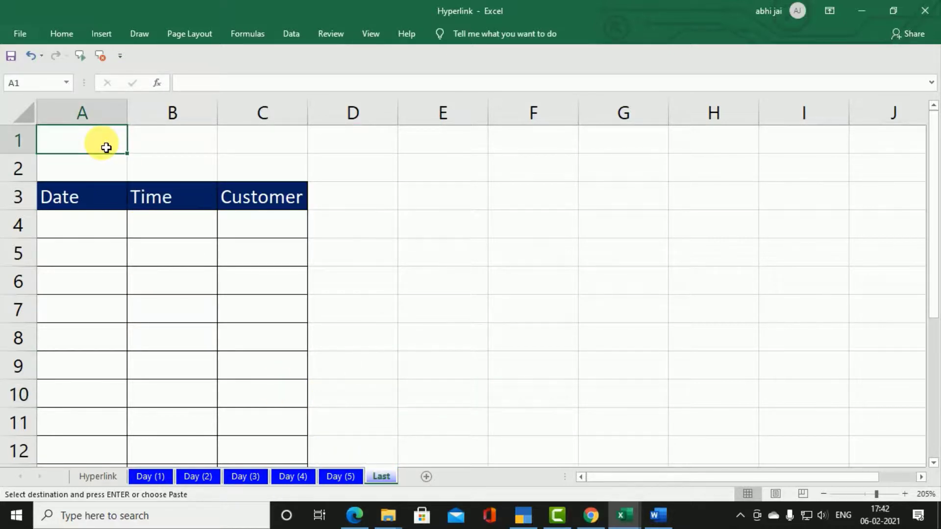
pyautogui.hotkey('ctrl', 'v')
pyautogui.click(611, 260)
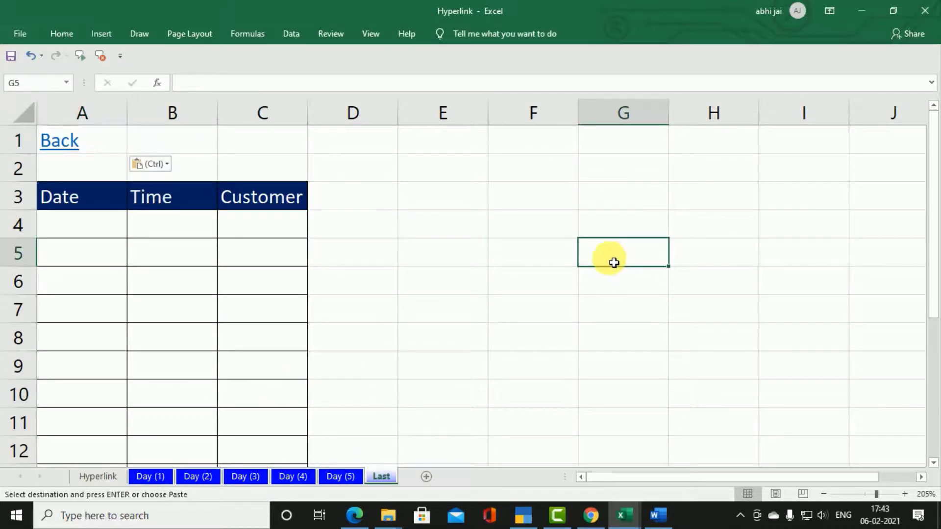
# Test the Back link on Last, and follow the links to Day (2), Day (4), Day (5) and Last, returning through Back each time
pyautogui.click(60, 141)
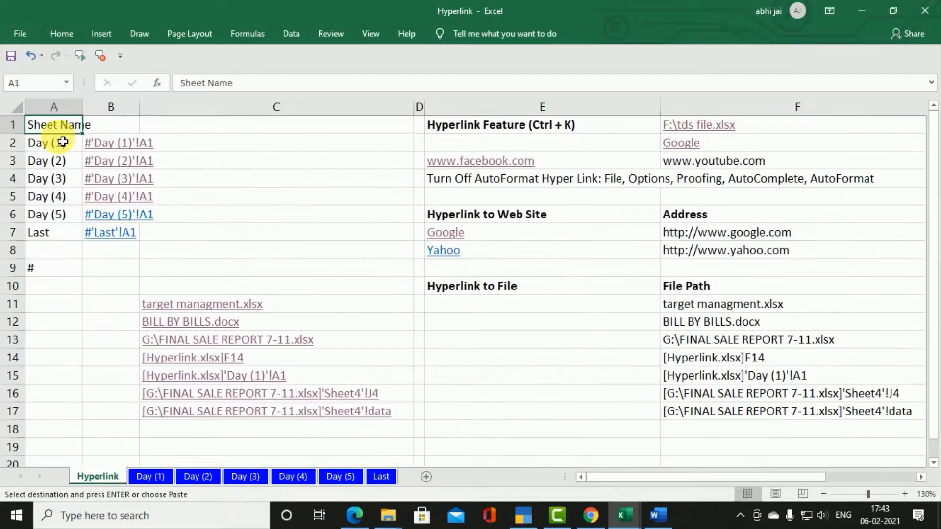
pyautogui.click(115, 162)
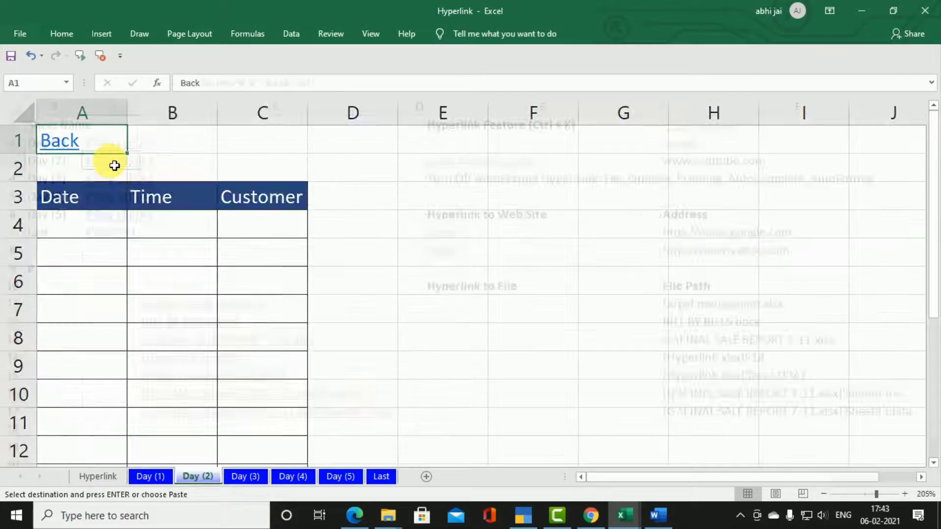
pyautogui.click(71, 143)
pyautogui.click(104, 181)
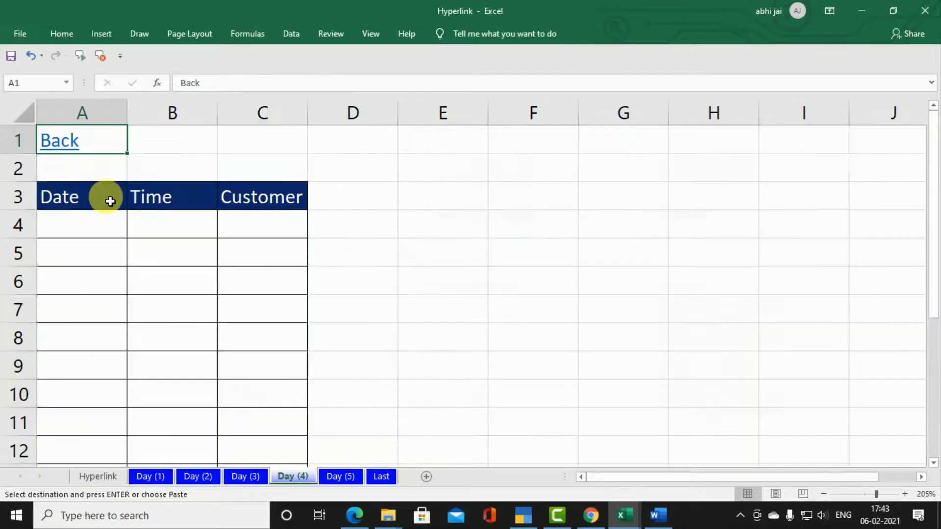
pyautogui.click(63, 147)
pyautogui.click(109, 214)
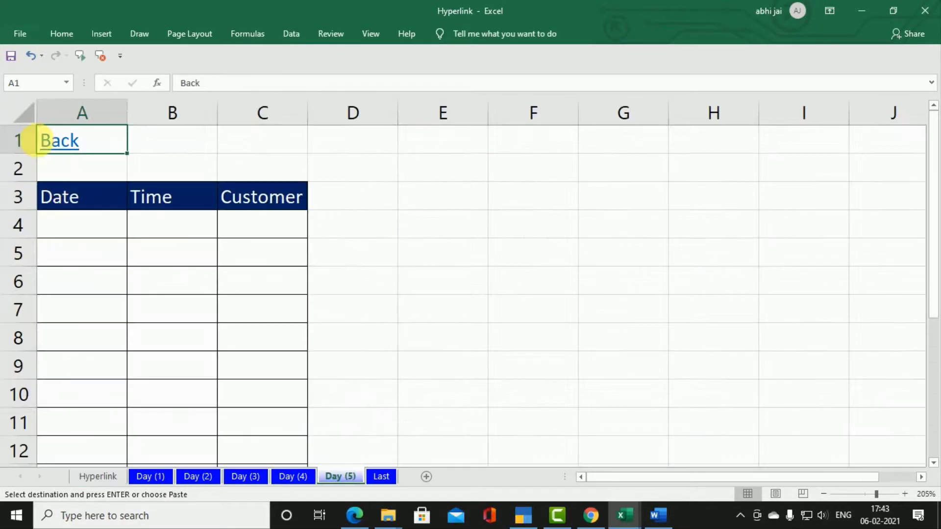
pyautogui.click(68, 150)
pyautogui.click(111, 231)
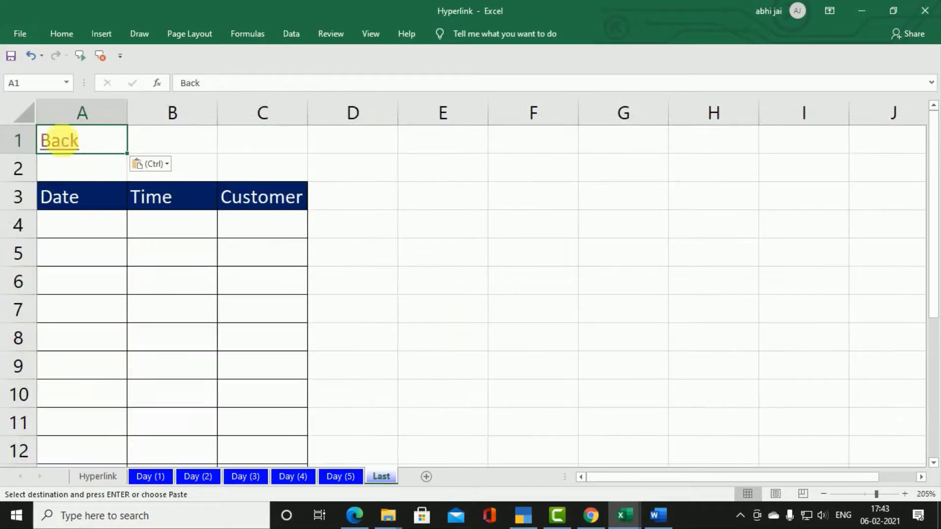
pyautogui.click(62, 147)
# Recheck the sheet links in column B from Day (2) through Last, returning to the Hyperlink sheet through each Back link
pyautogui.click(97, 163)
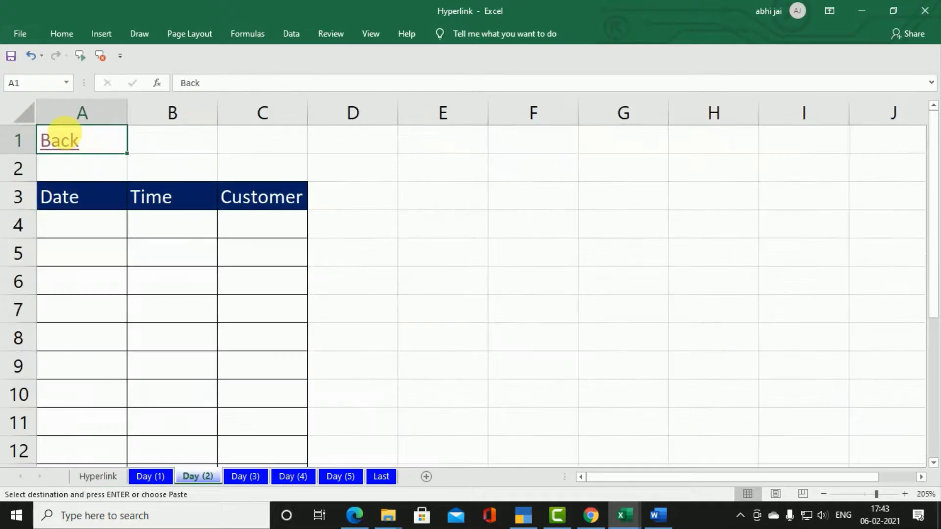
pyautogui.click(61, 147)
pyautogui.click(106, 179)
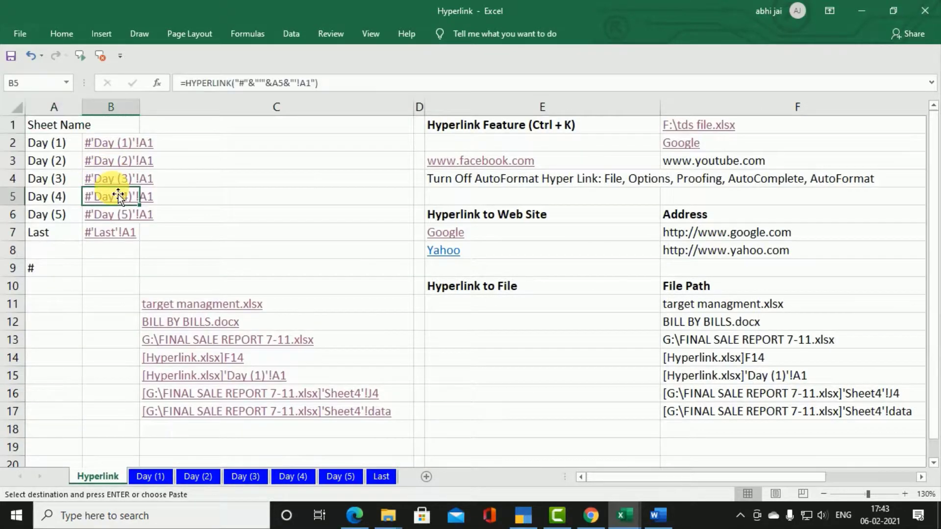
pyautogui.click(105, 178)
pyautogui.click(62, 142)
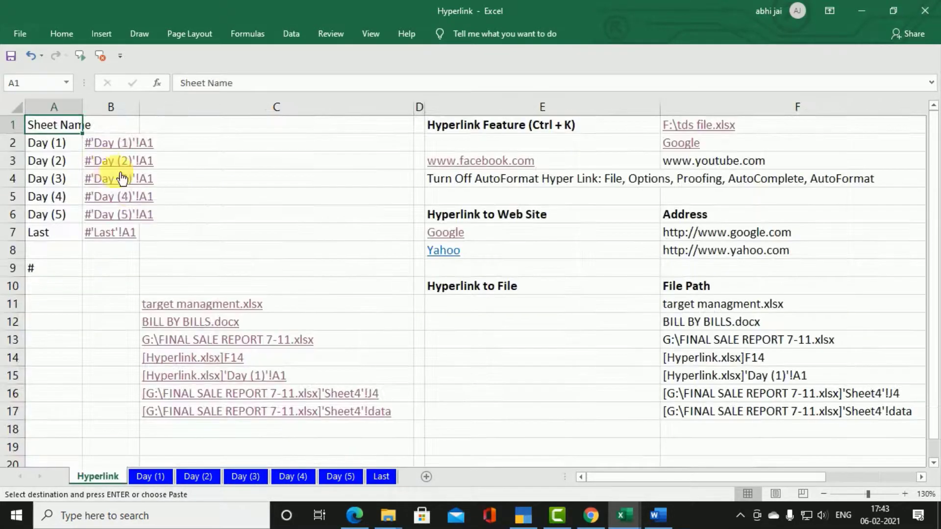
pyautogui.click(106, 211)
pyautogui.click(38, 84)
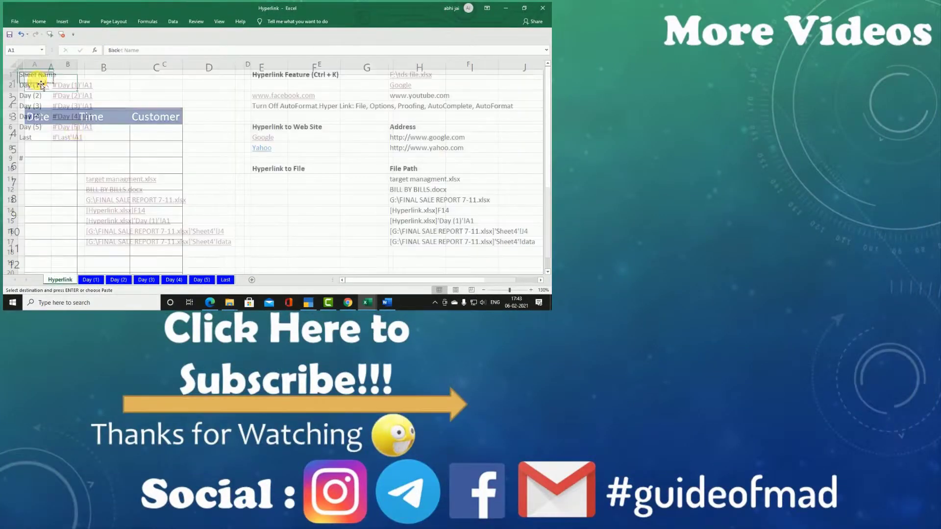
pyautogui.click(65, 139)
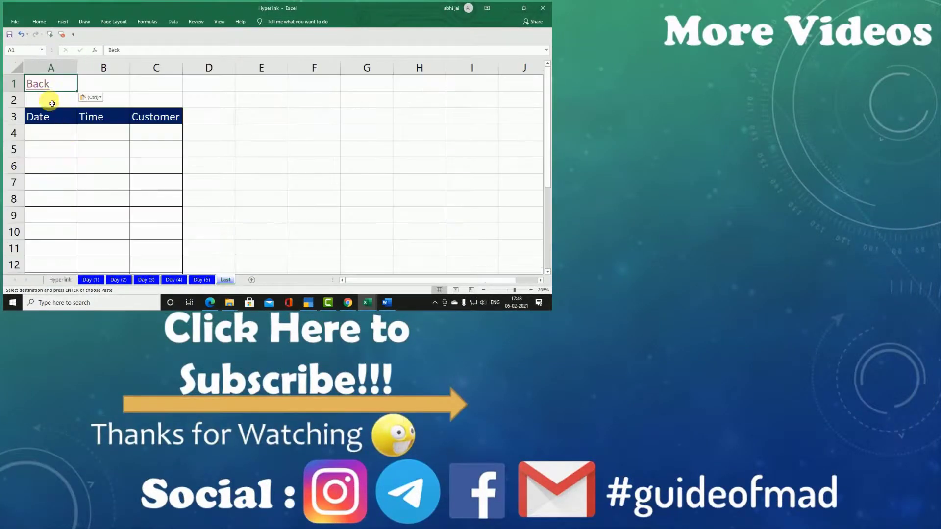
pyautogui.click(36, 83)
# Follow the Day (3) and Day (5) links repeatedly, using the Back link to return to the Hyperlink sheet between visits
pyautogui.click(69, 105)
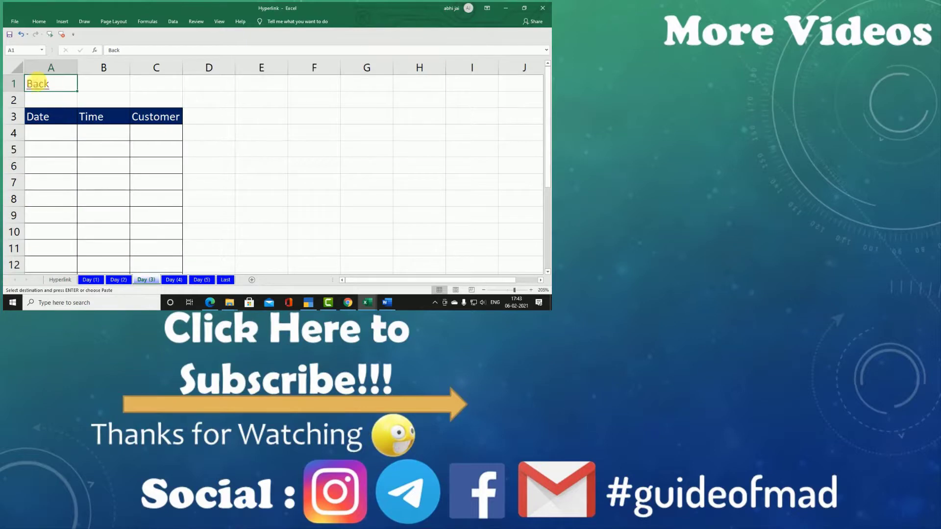
pyautogui.click(37, 83)
pyautogui.click(78, 106)
pyautogui.click(78, 106)
pyautogui.click(46, 93)
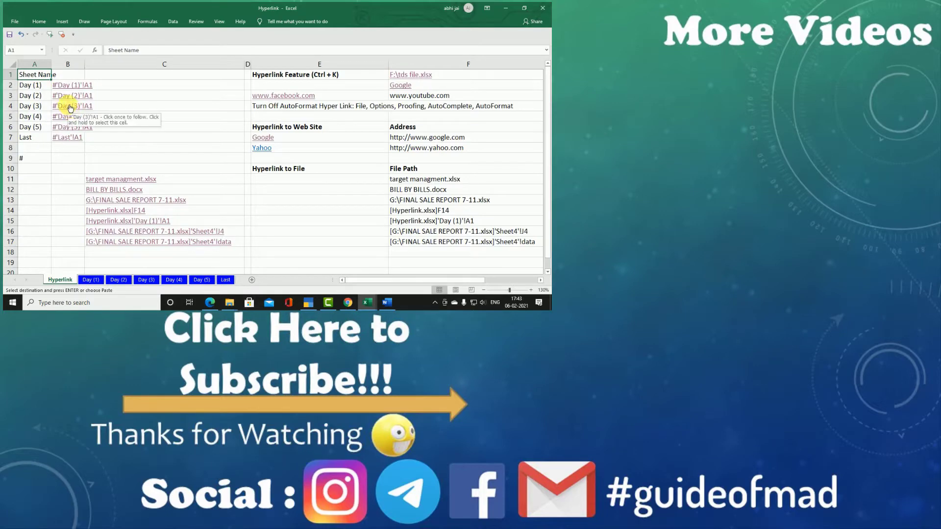
pyautogui.click(70, 107)
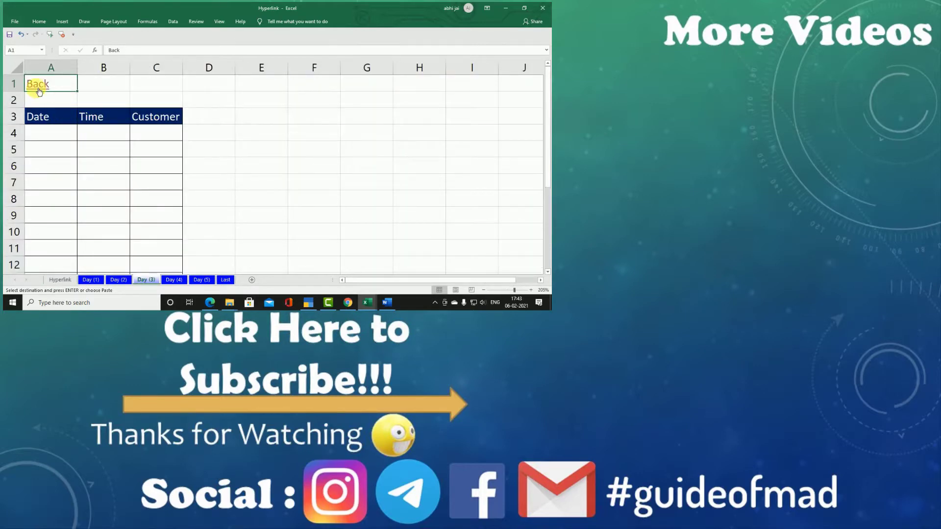
pyautogui.click(38, 87)
pyautogui.click(66, 127)
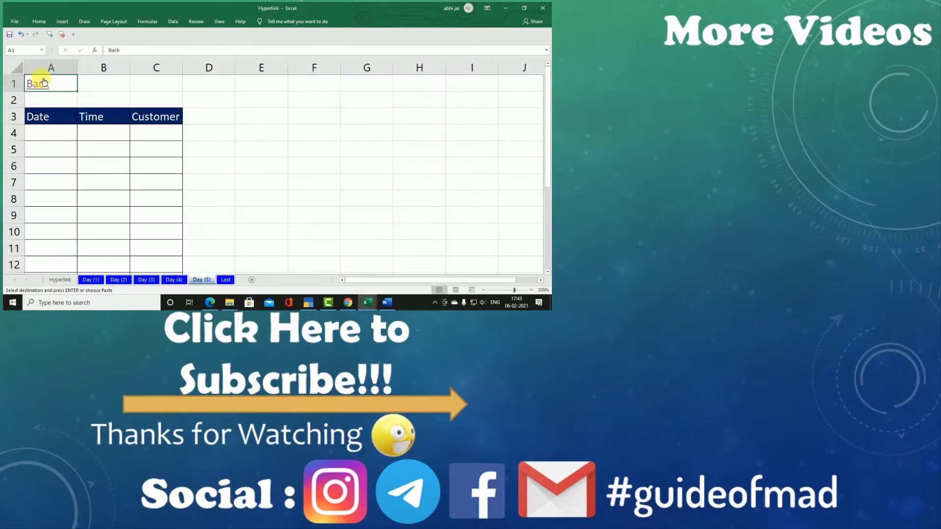
pyautogui.click(44, 86)
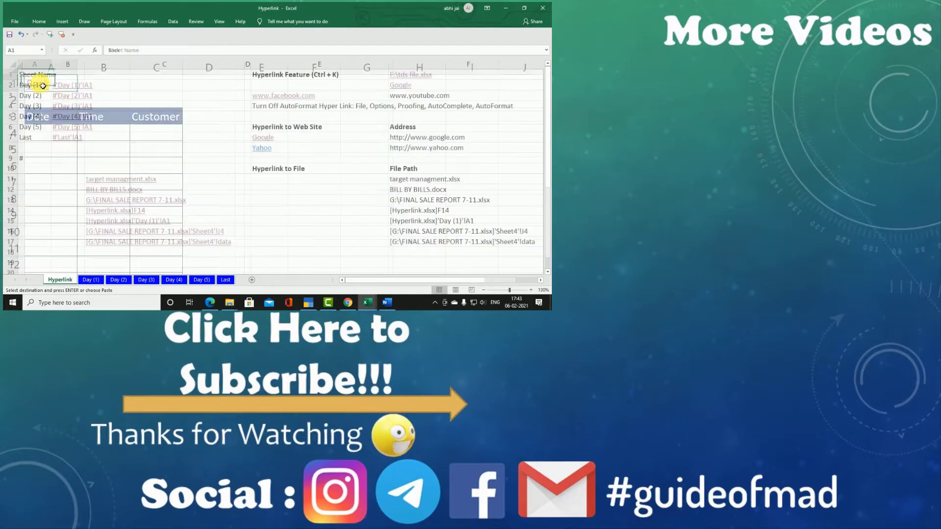
pyautogui.click(68, 131)
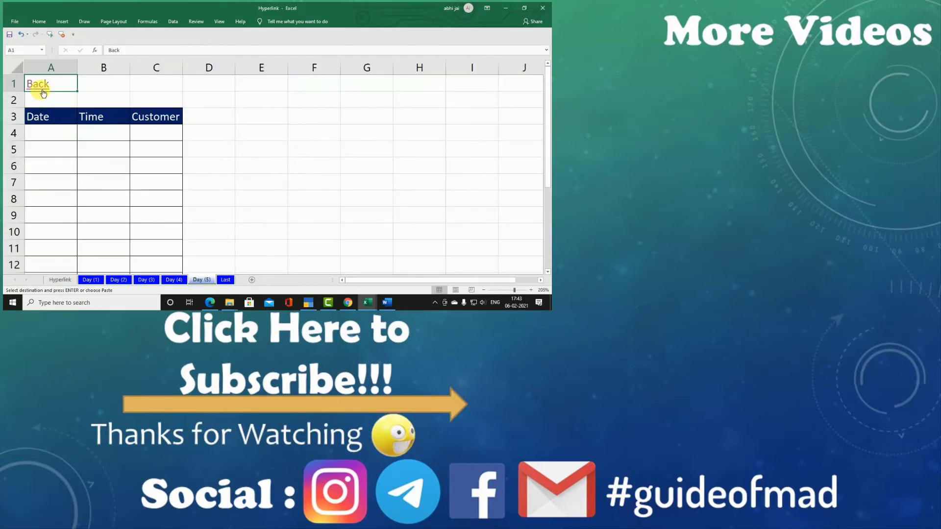